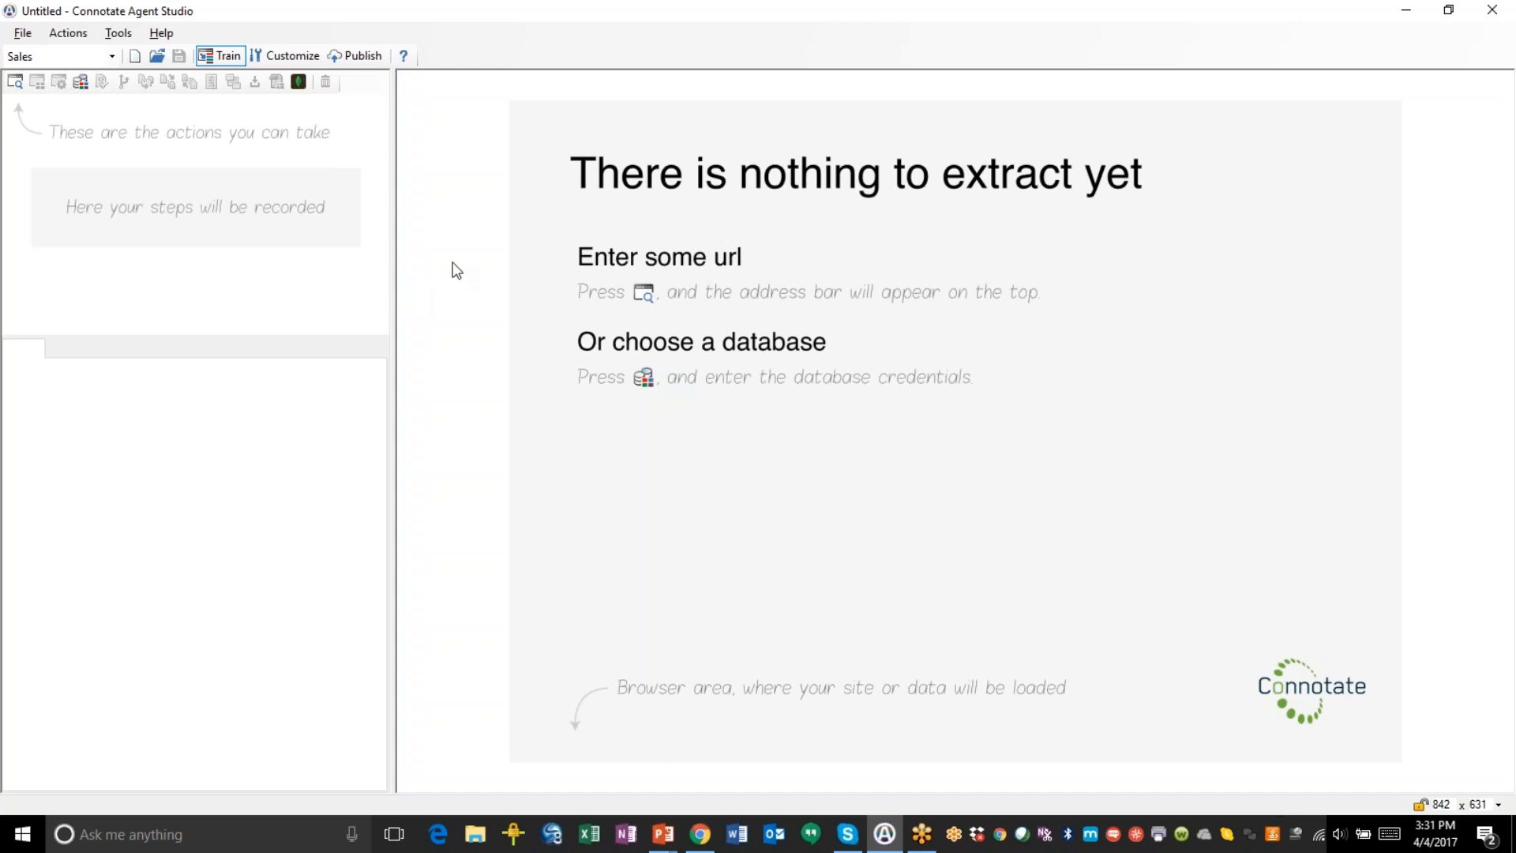
left_click(77, 35)
left_click(83, 56)
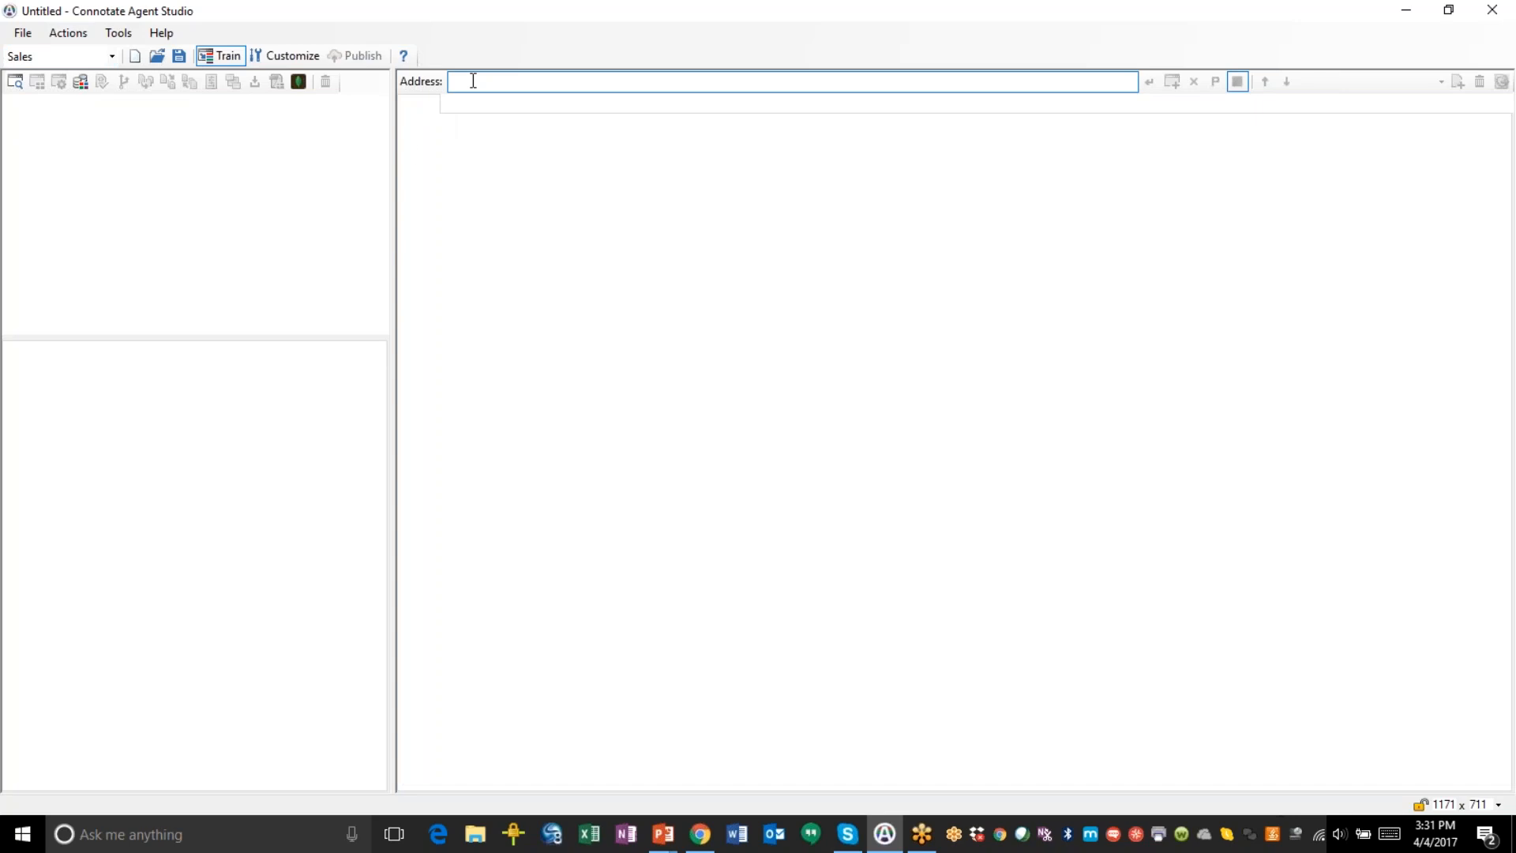
type("https://www.elastic.co/about/careers")
key("Return")
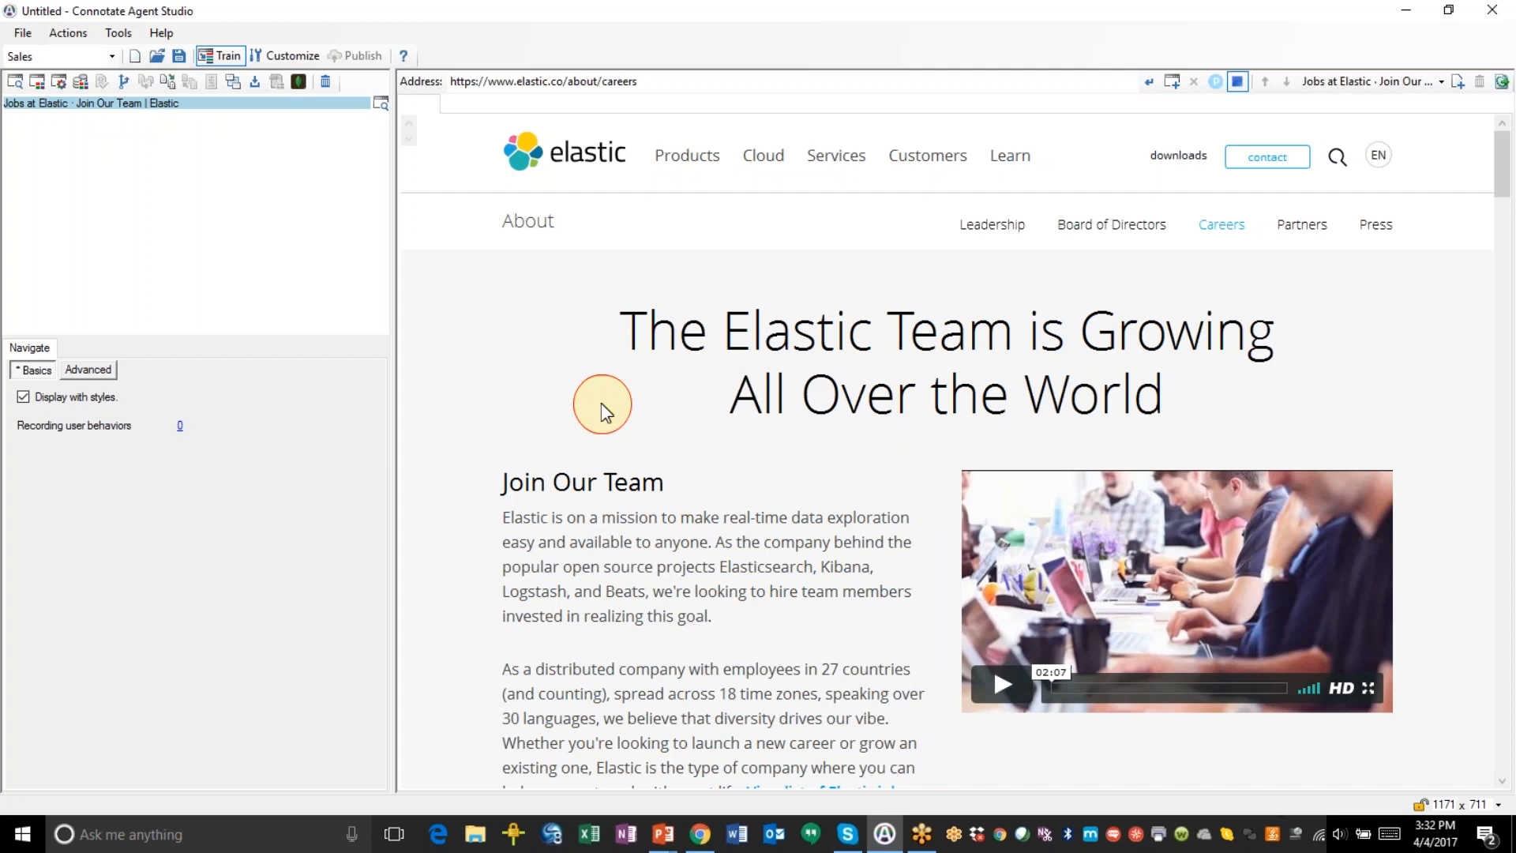
- Add a Web Page Extract action to the careers page and assign it the Sales-JobPosting schema
left_click(90, 37)
left_click(113, 69)
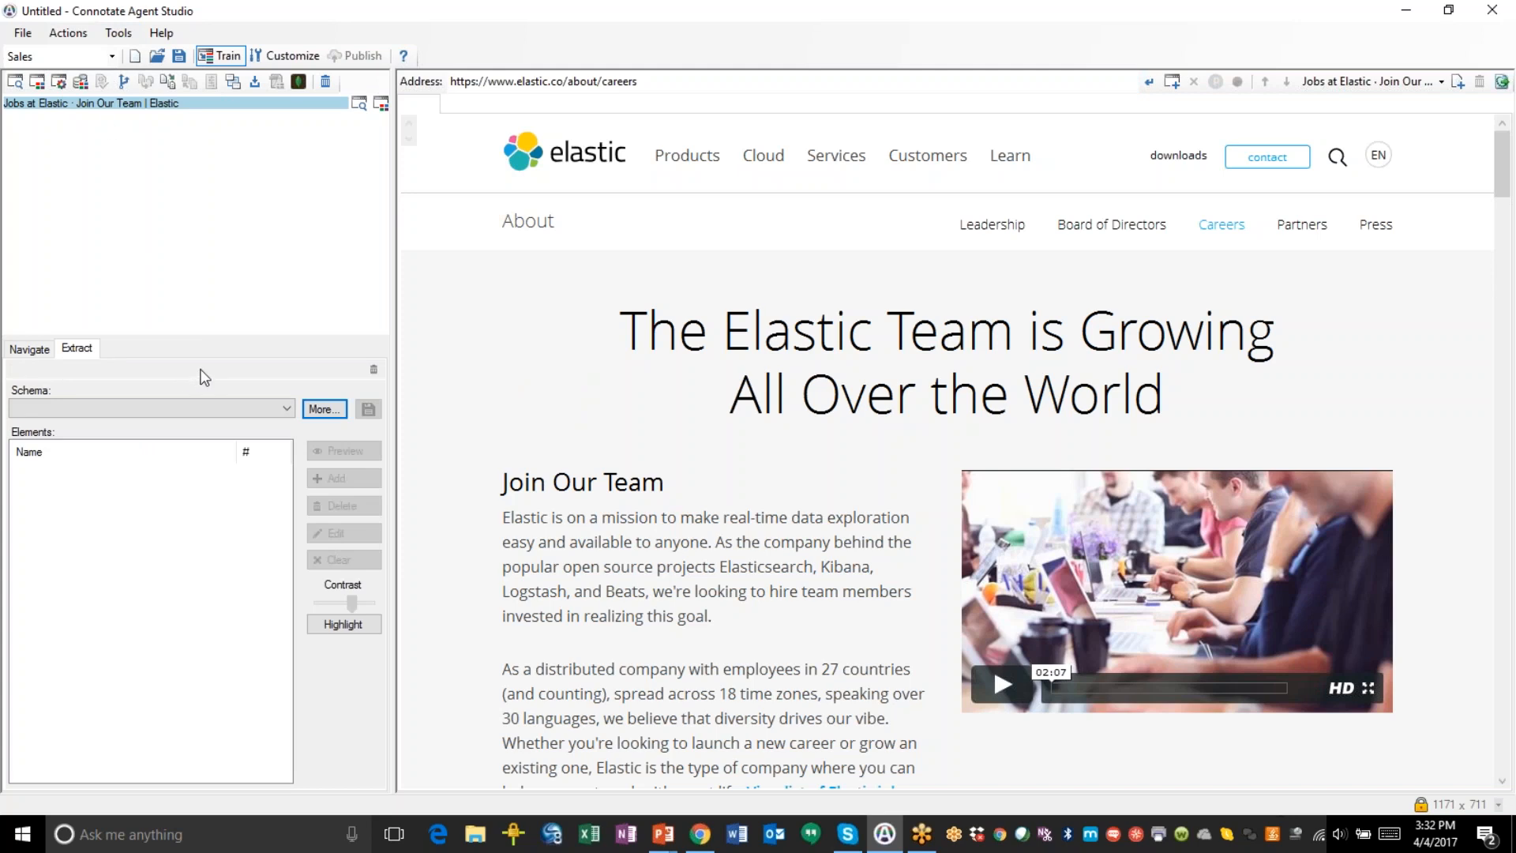
left_click(287, 408)
scroll(203, 581, "down", 7)
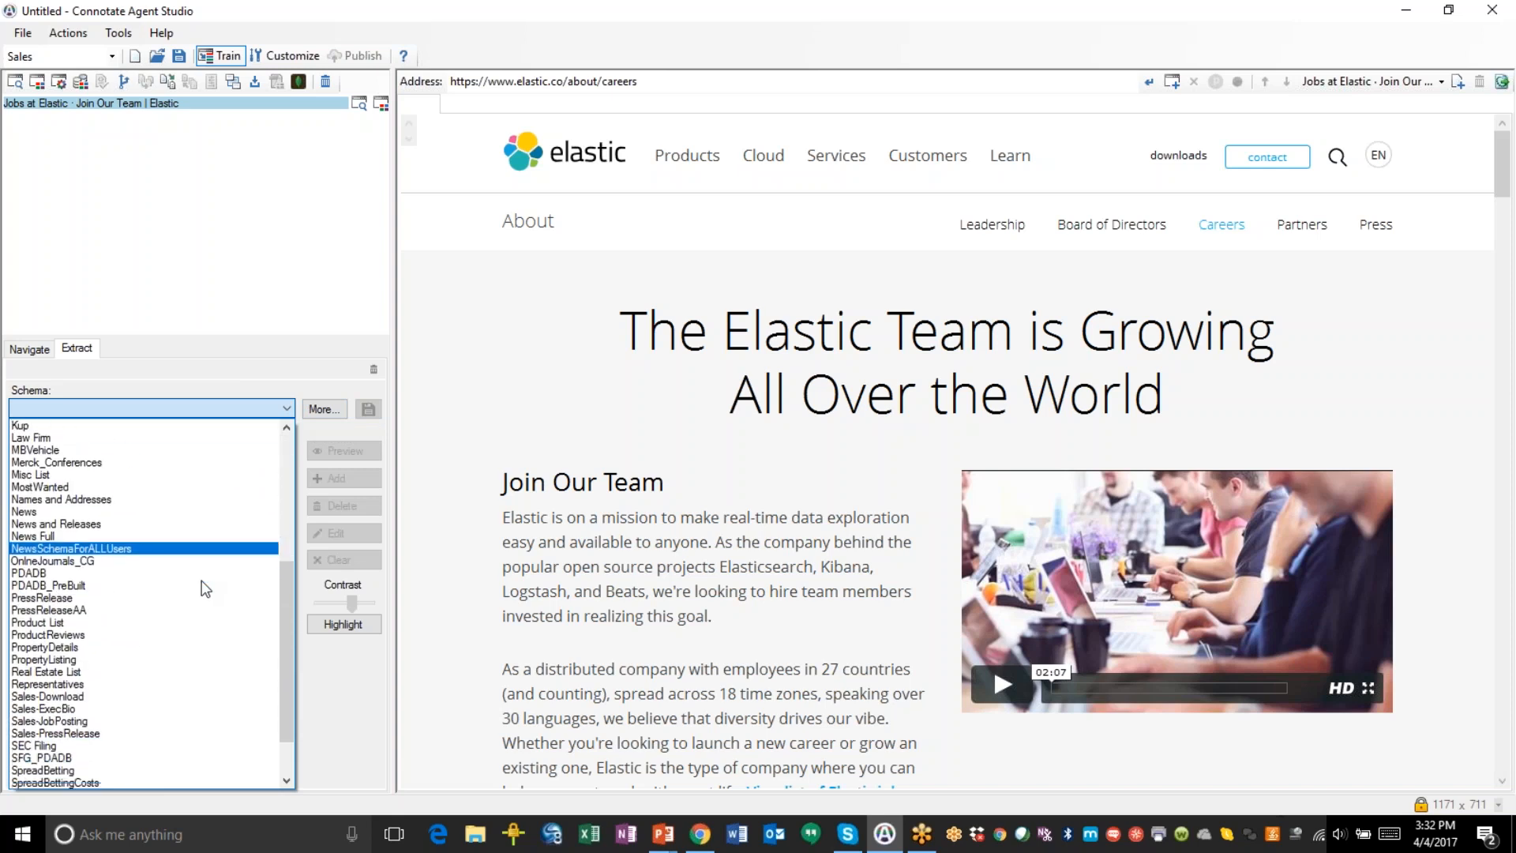
left_click(98, 719)
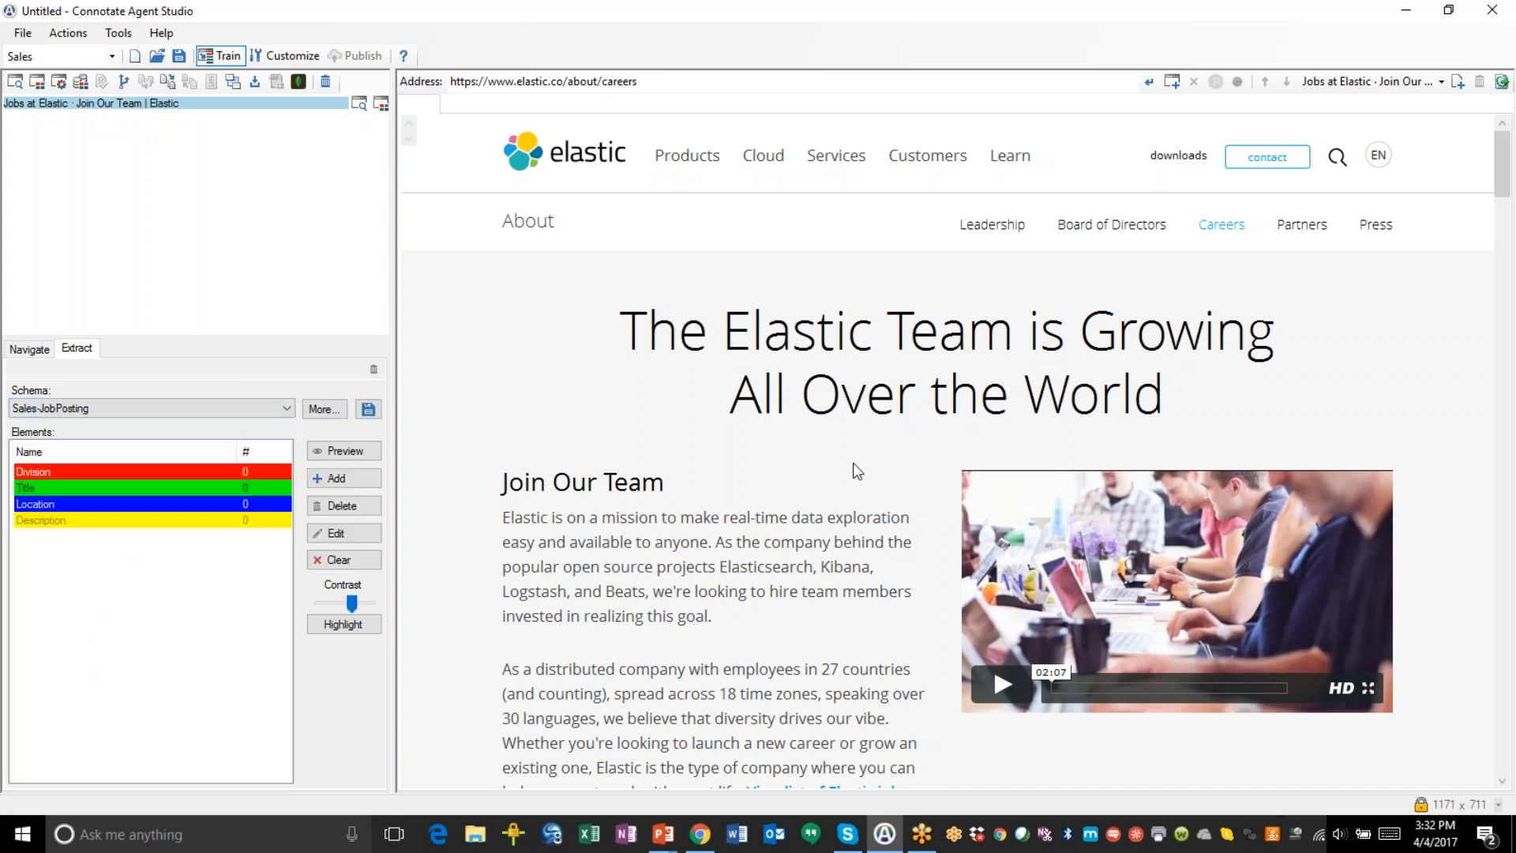
- Label the Business Development heading above the first group of job listings as Division
scroll(853, 463, "down", 1)
scroll(853, 463, "down", 8)
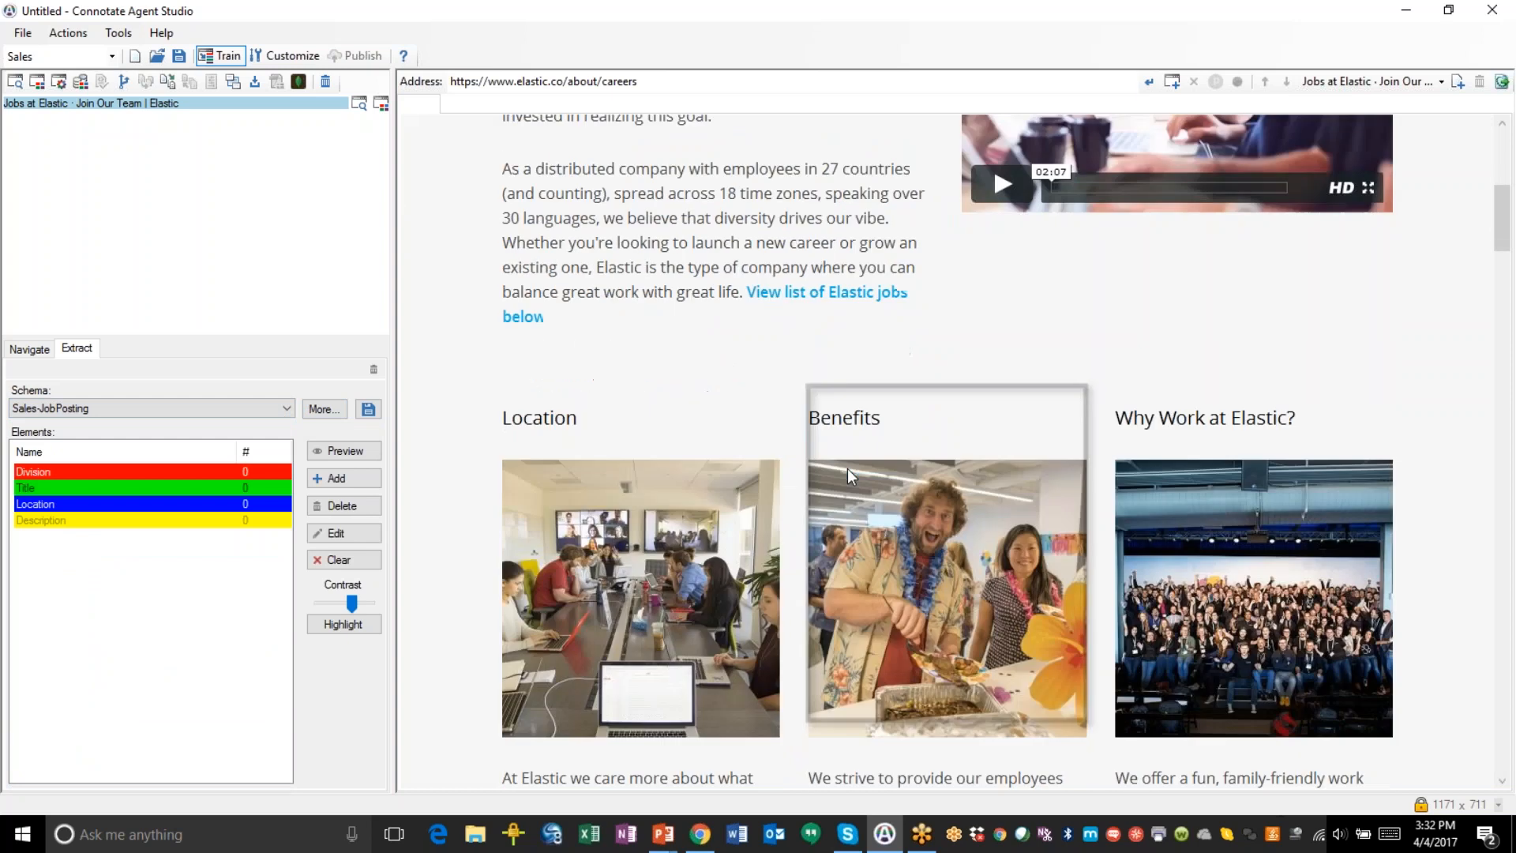
scroll(848, 471, "down", 6)
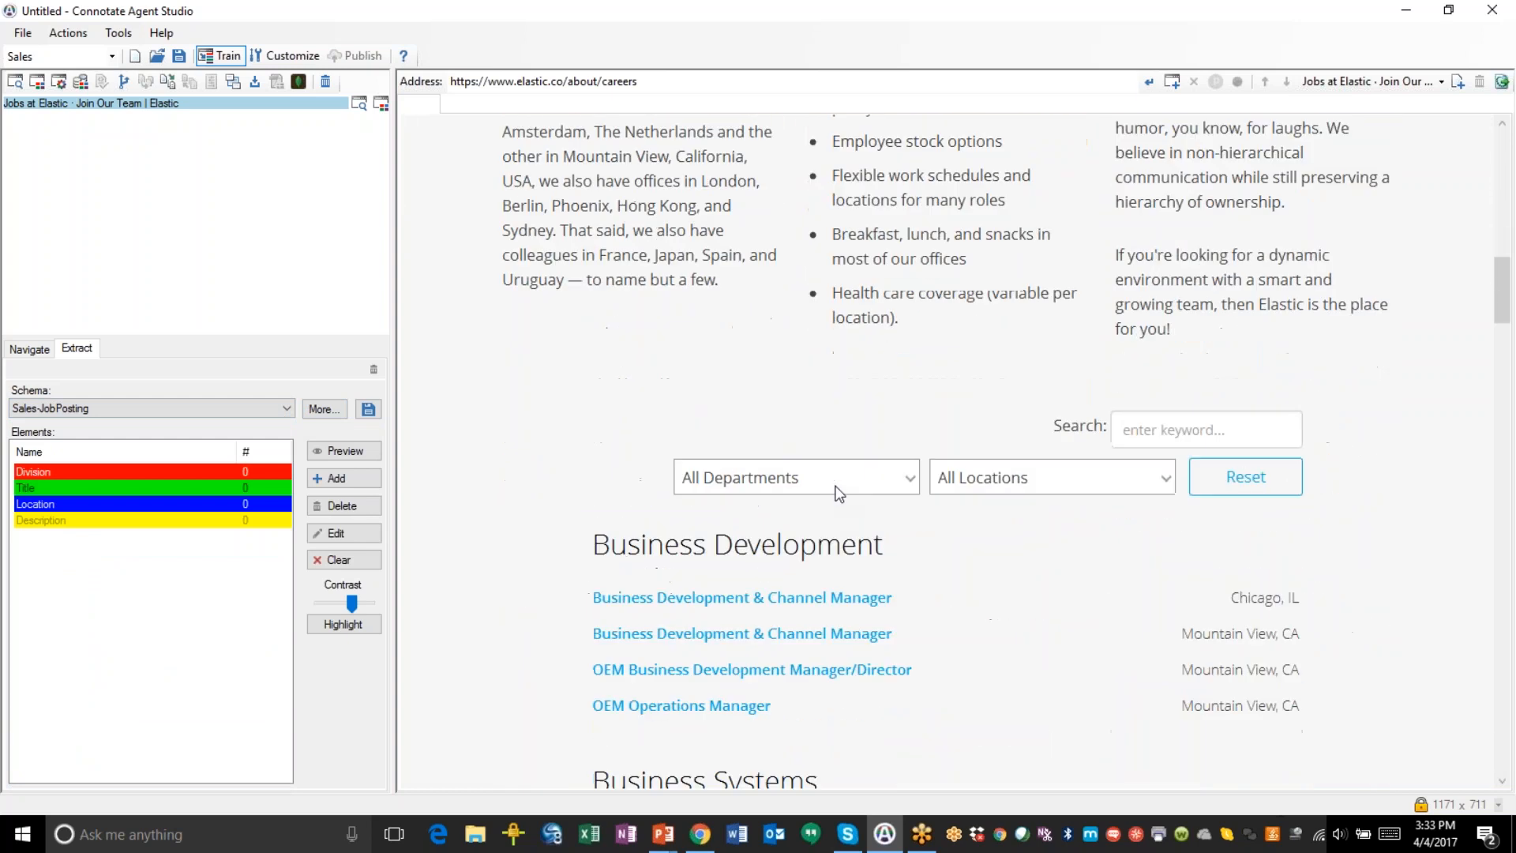
scroll(829, 525, "down", 3)
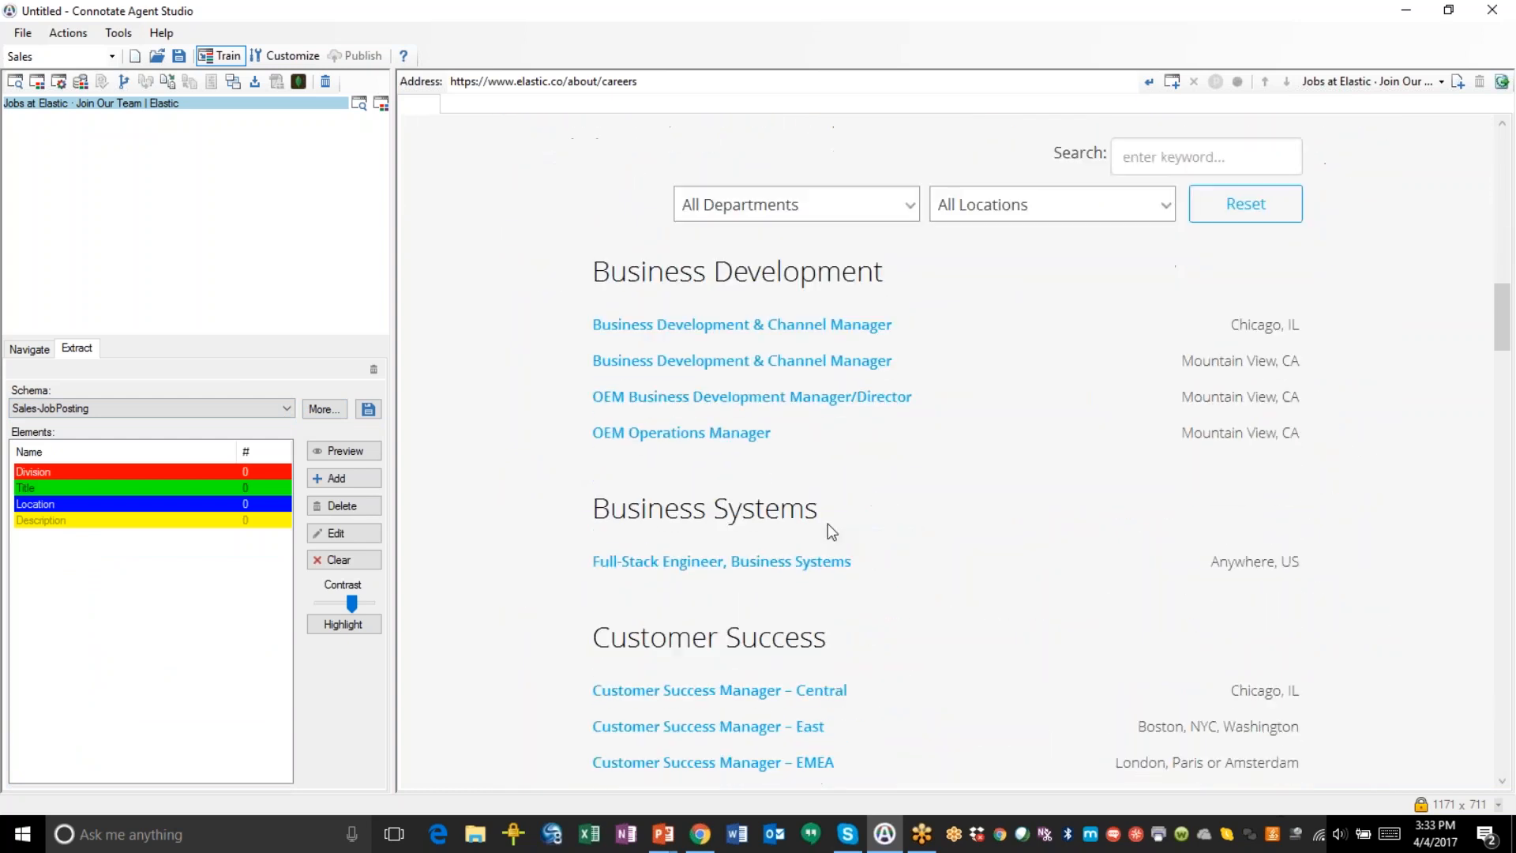
left_click(775, 277)
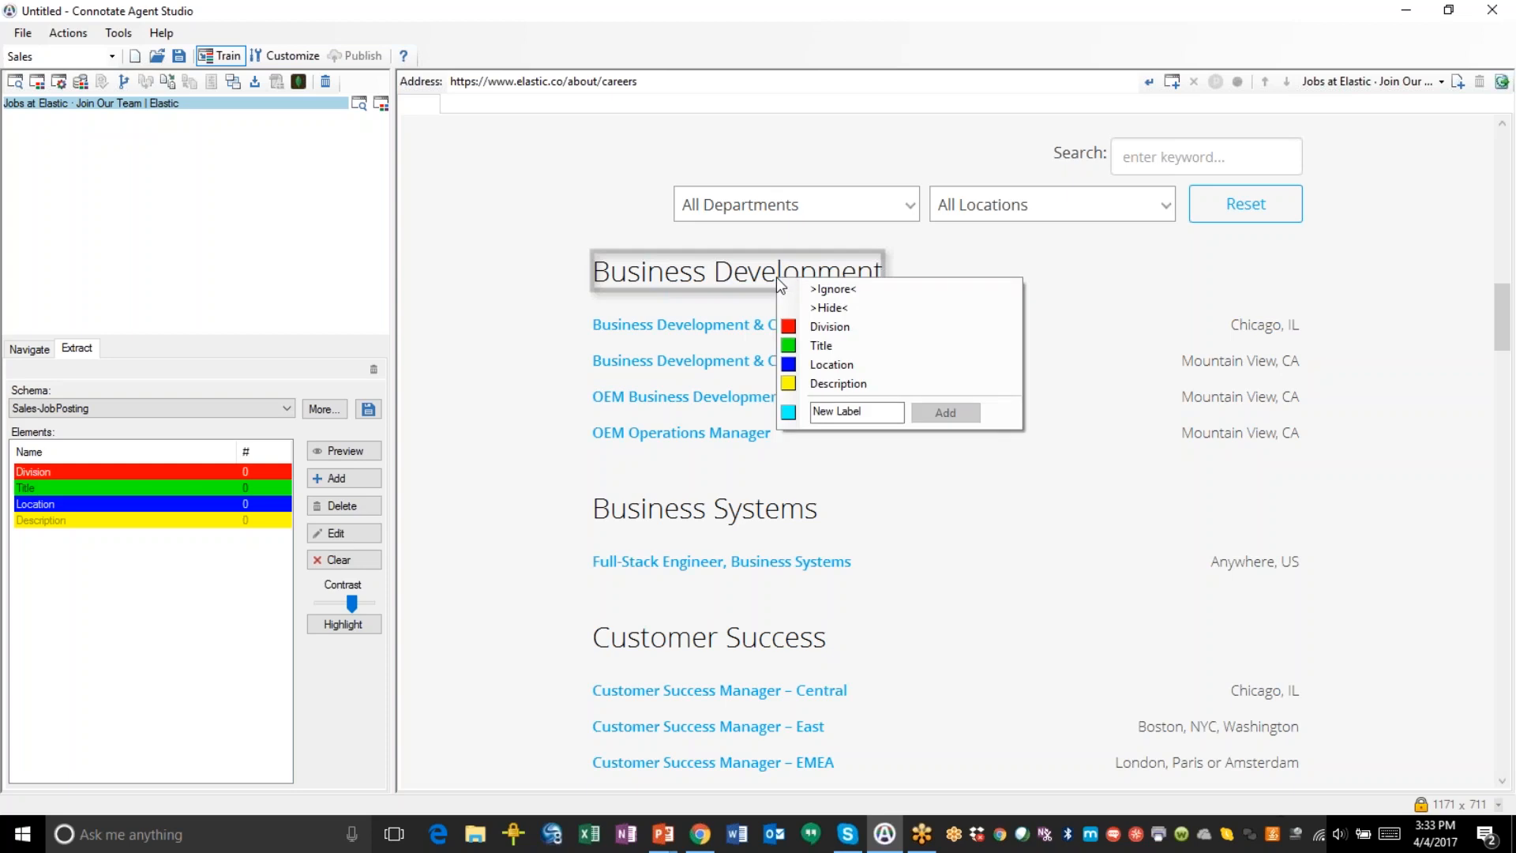
left_click(810, 326)
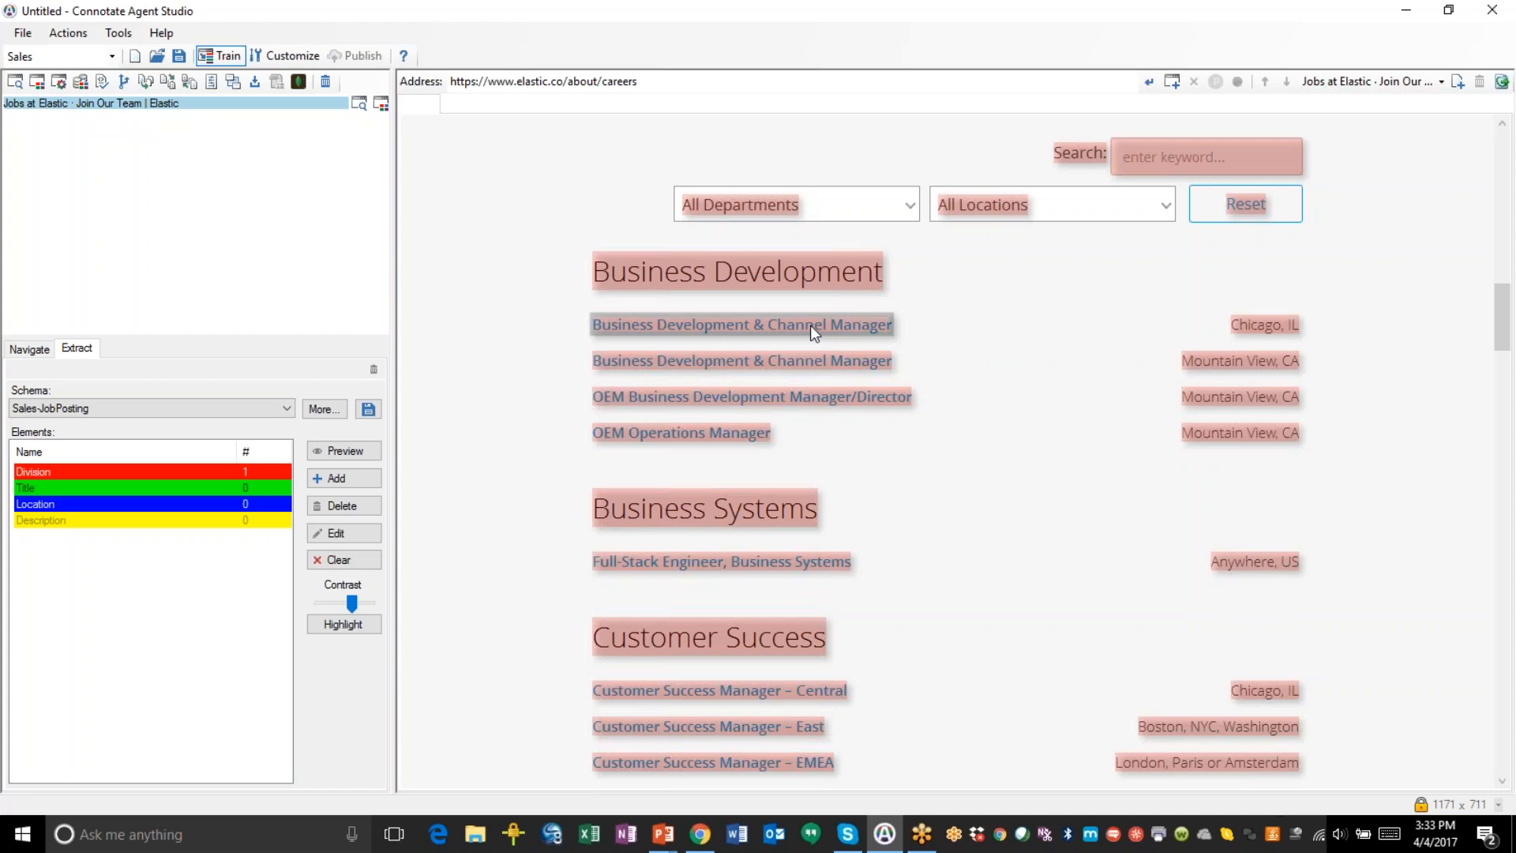
- Label the first Business Development & Channel Manager link as Title and the Mountain View, CA text beside the second listing as Location
right_click(811, 326)
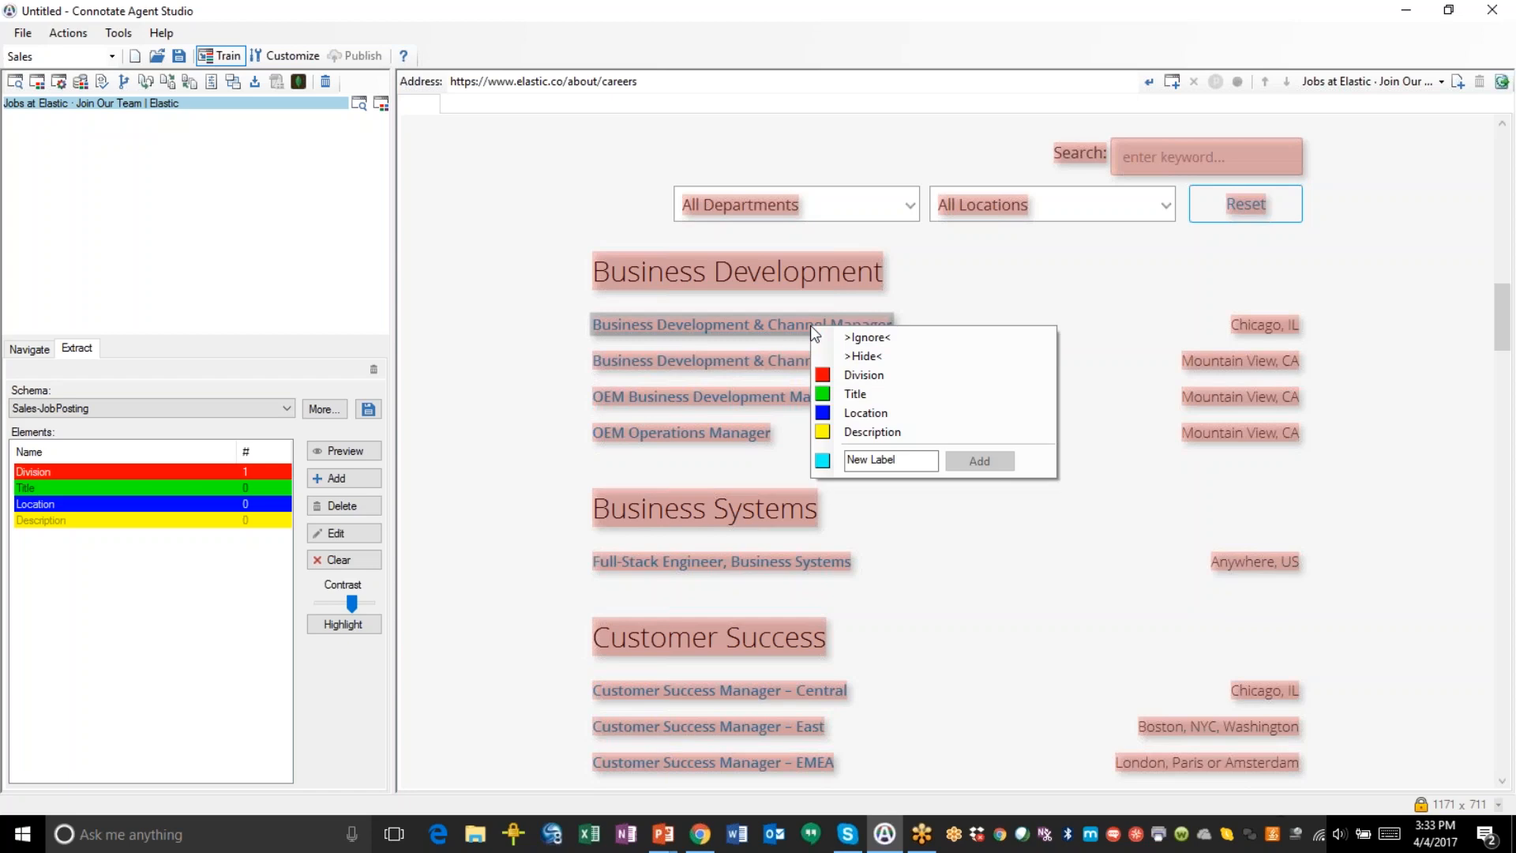
left_click(841, 393)
right_click(1199, 361)
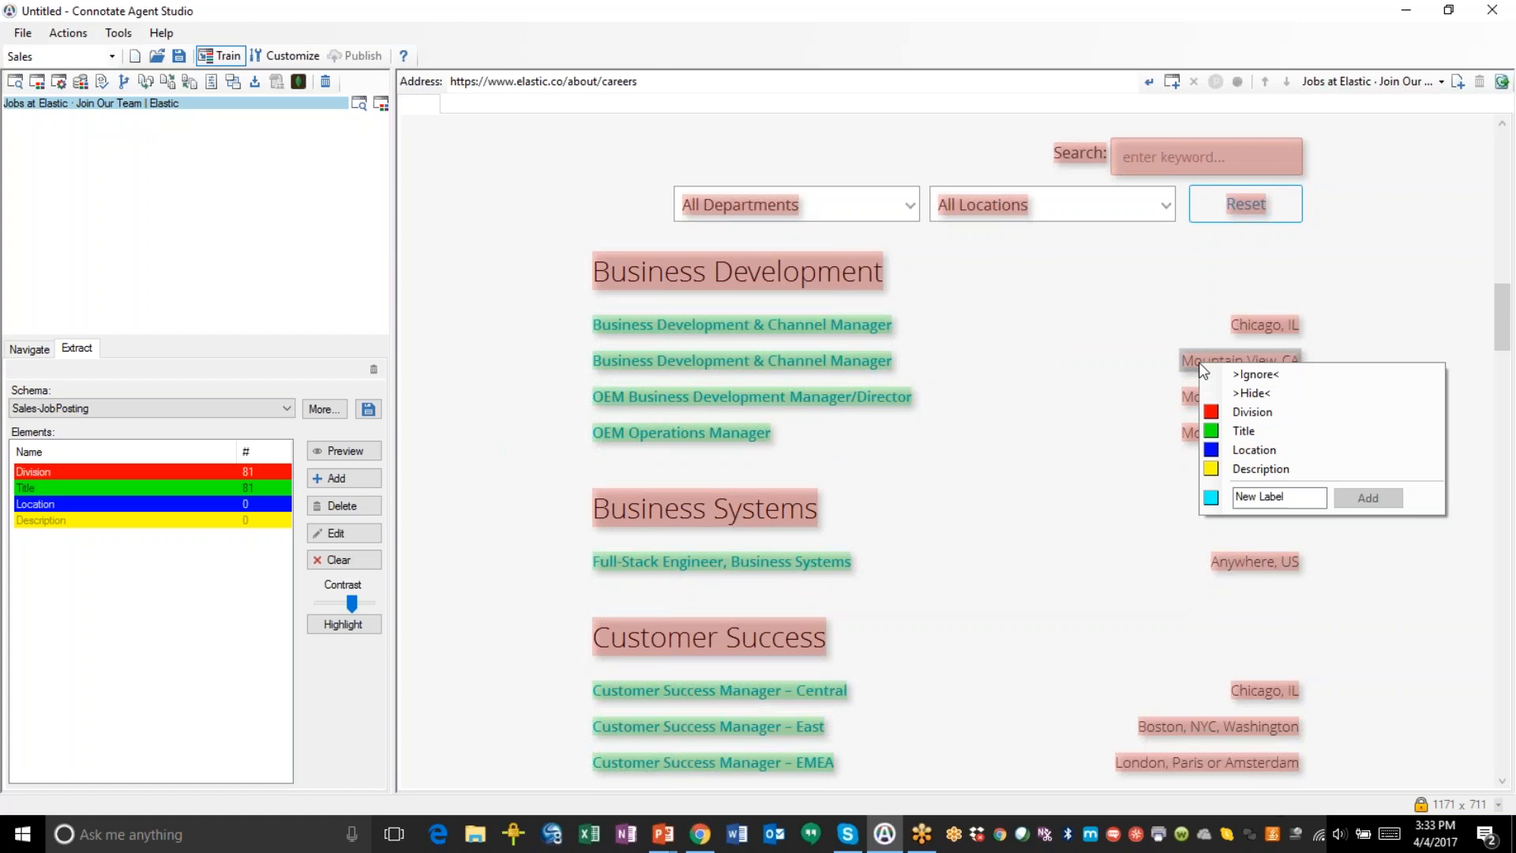
left_click(1239, 450)
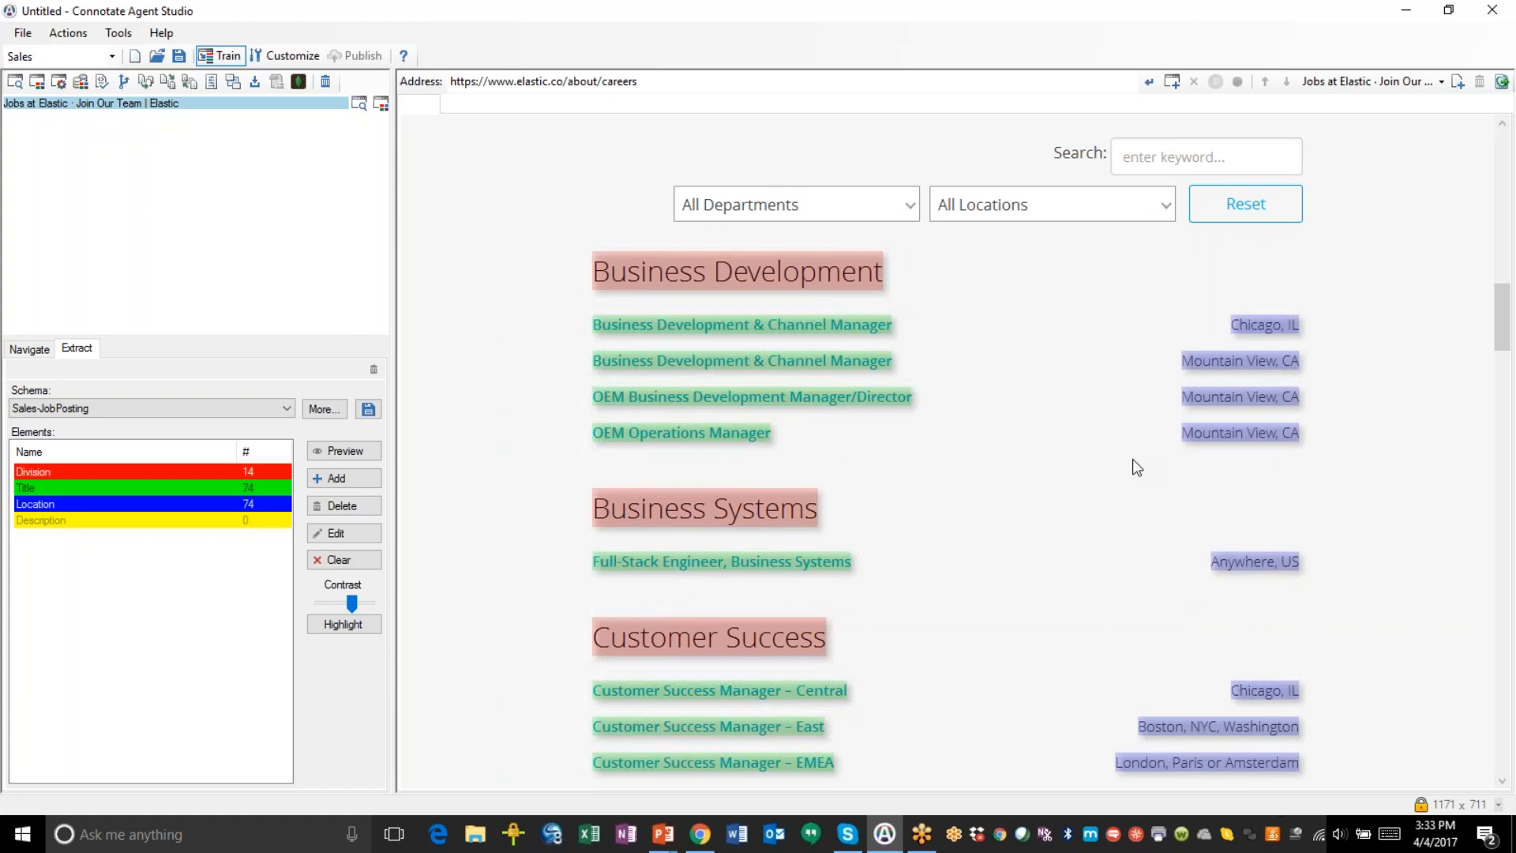
- Check the Division, Title and Location highlighting throughout the careers page and its job listings
scroll(1132, 466, "up", 8)
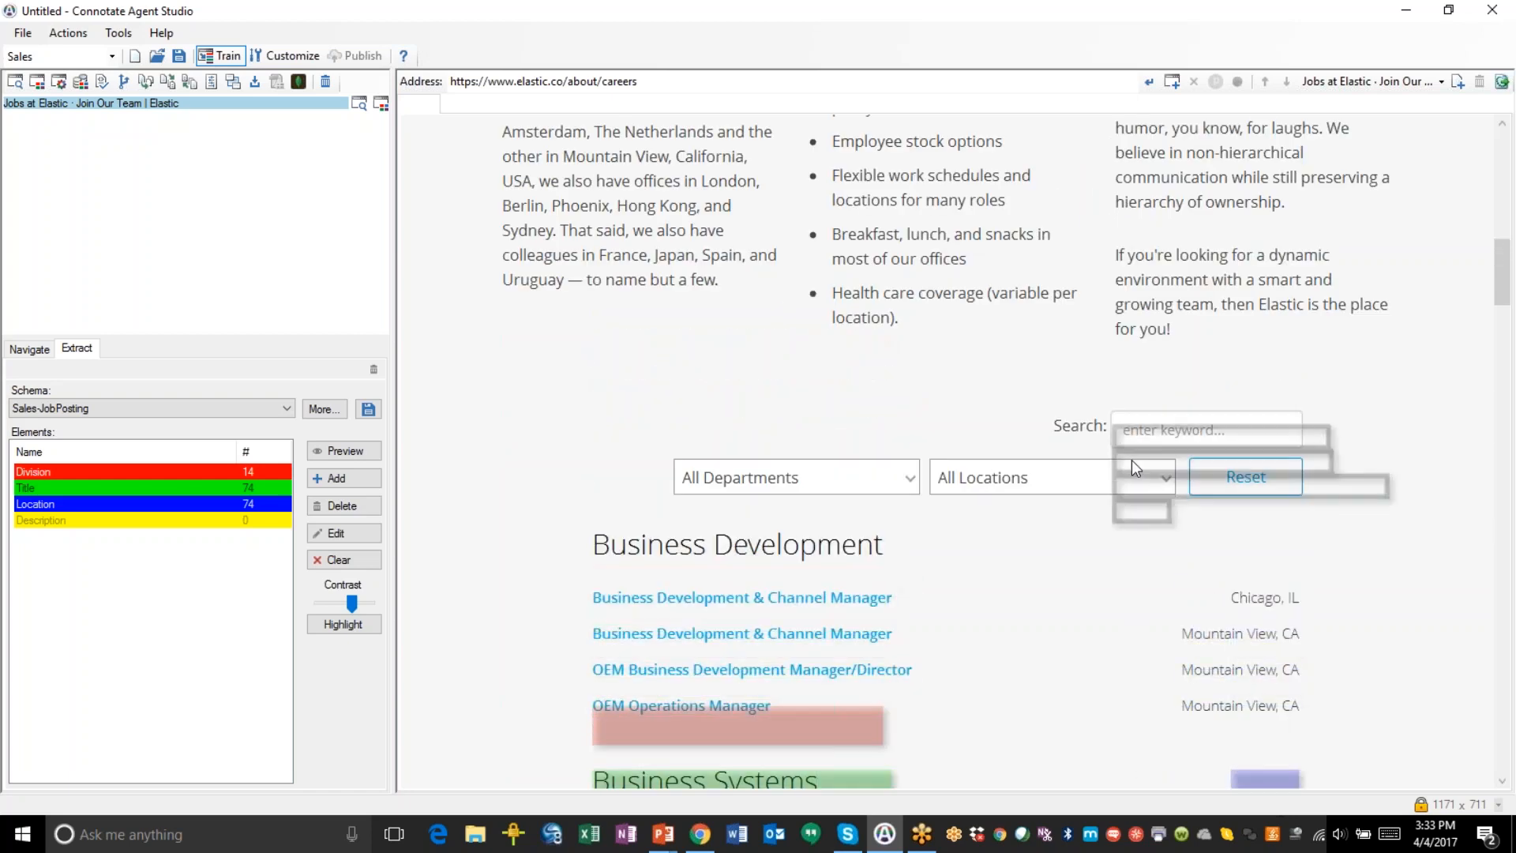
scroll(1131, 466, "up", 10)
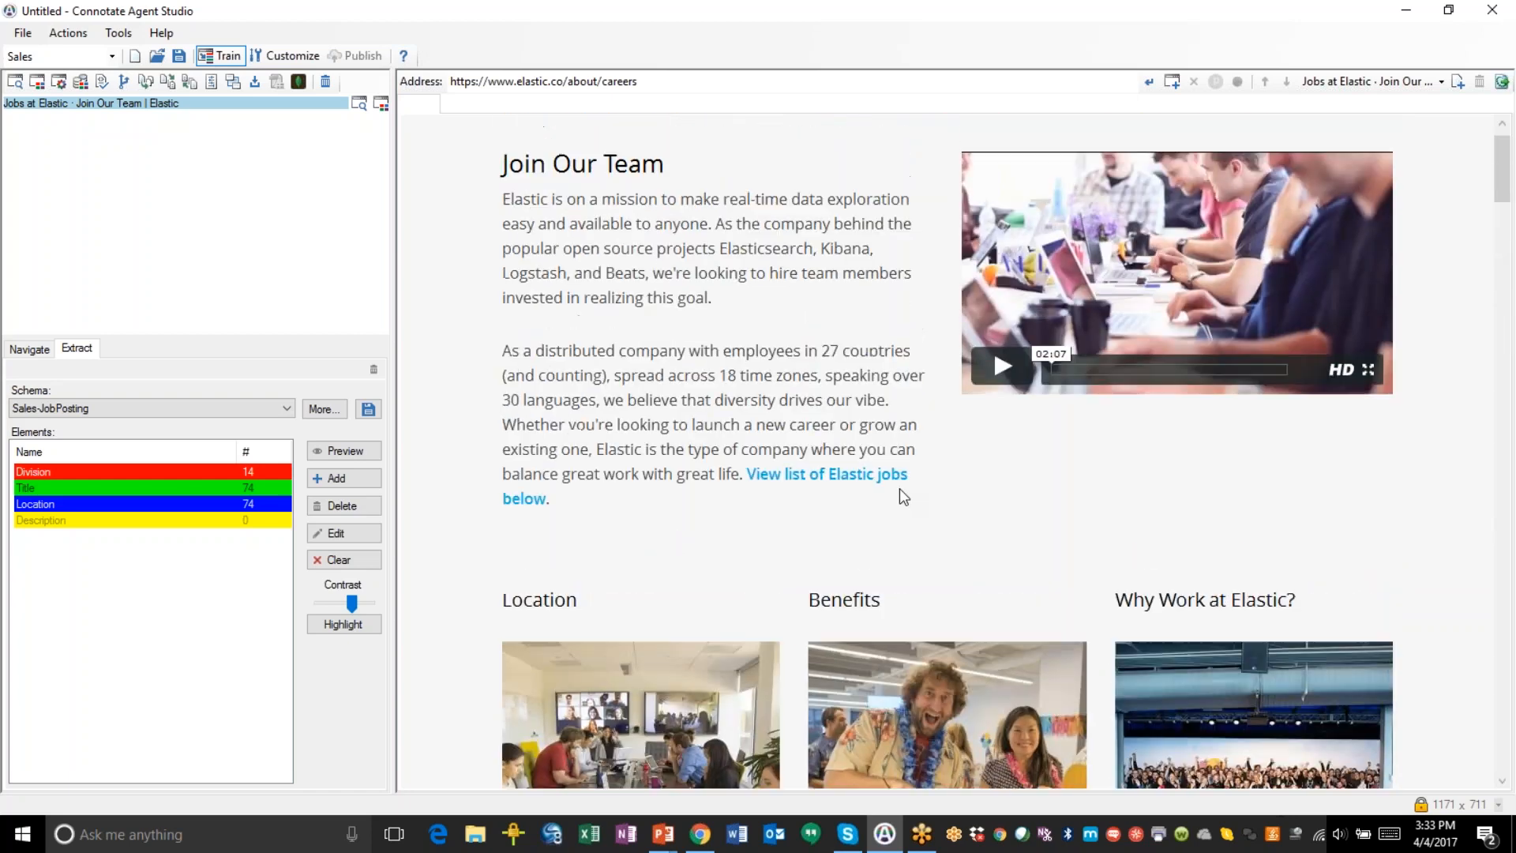
scroll(899, 488, "down", 9)
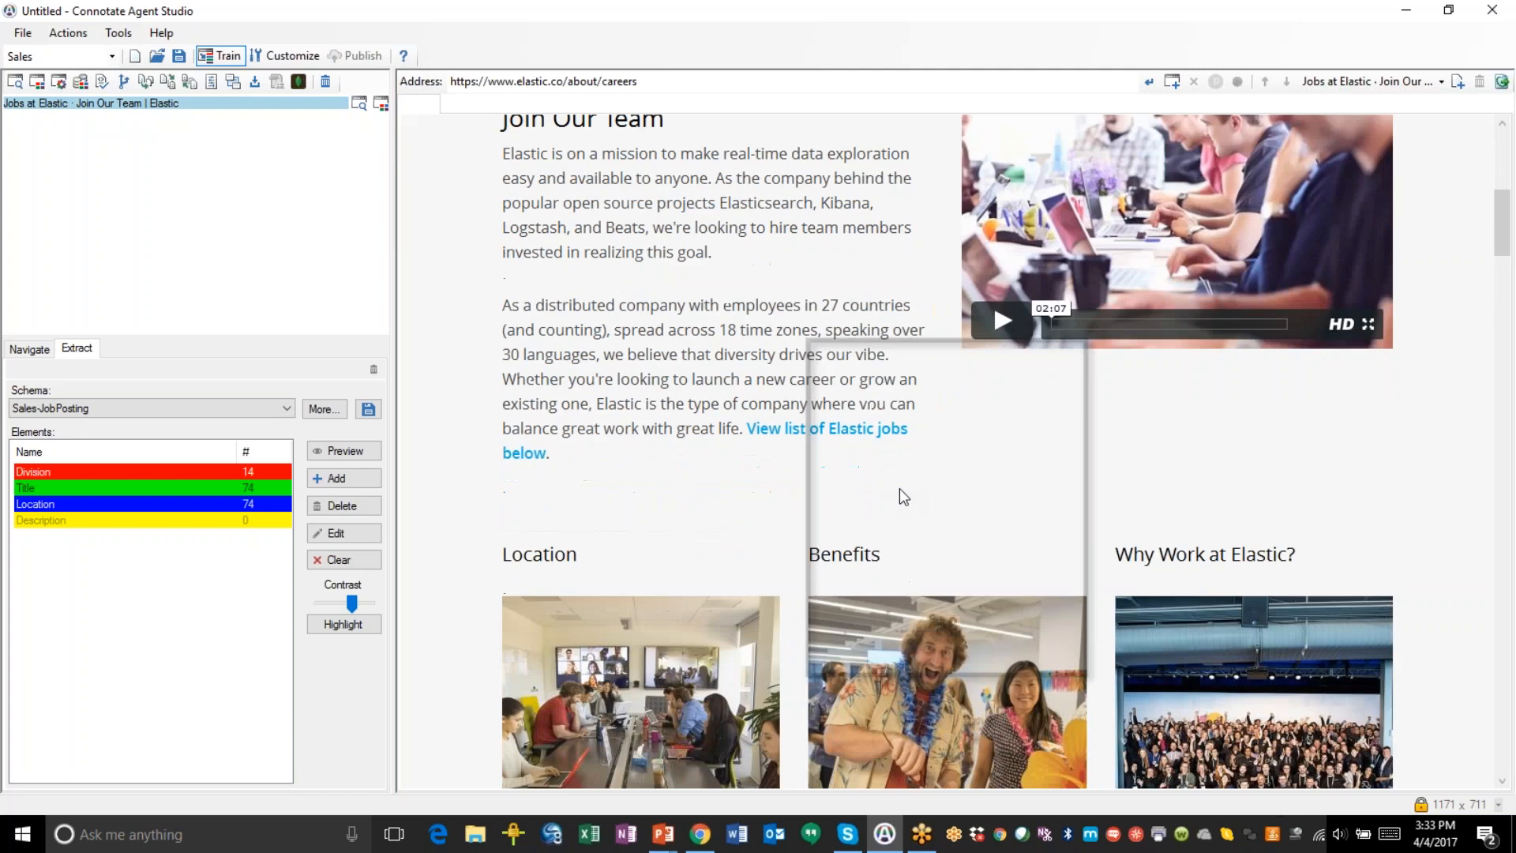
scroll(899, 488, "down", 12)
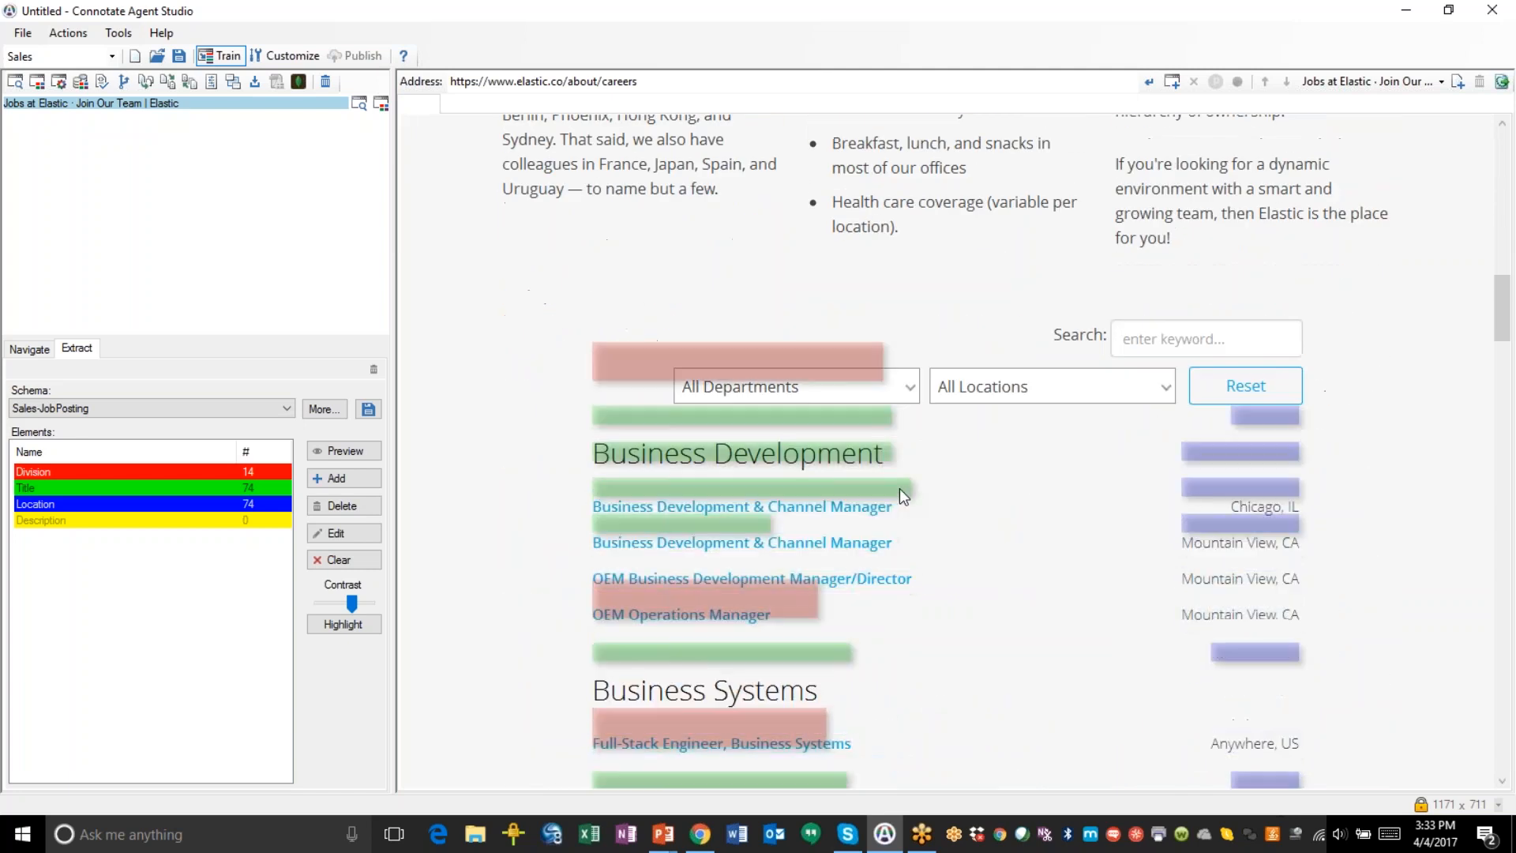
scroll(899, 488, "down", 4)
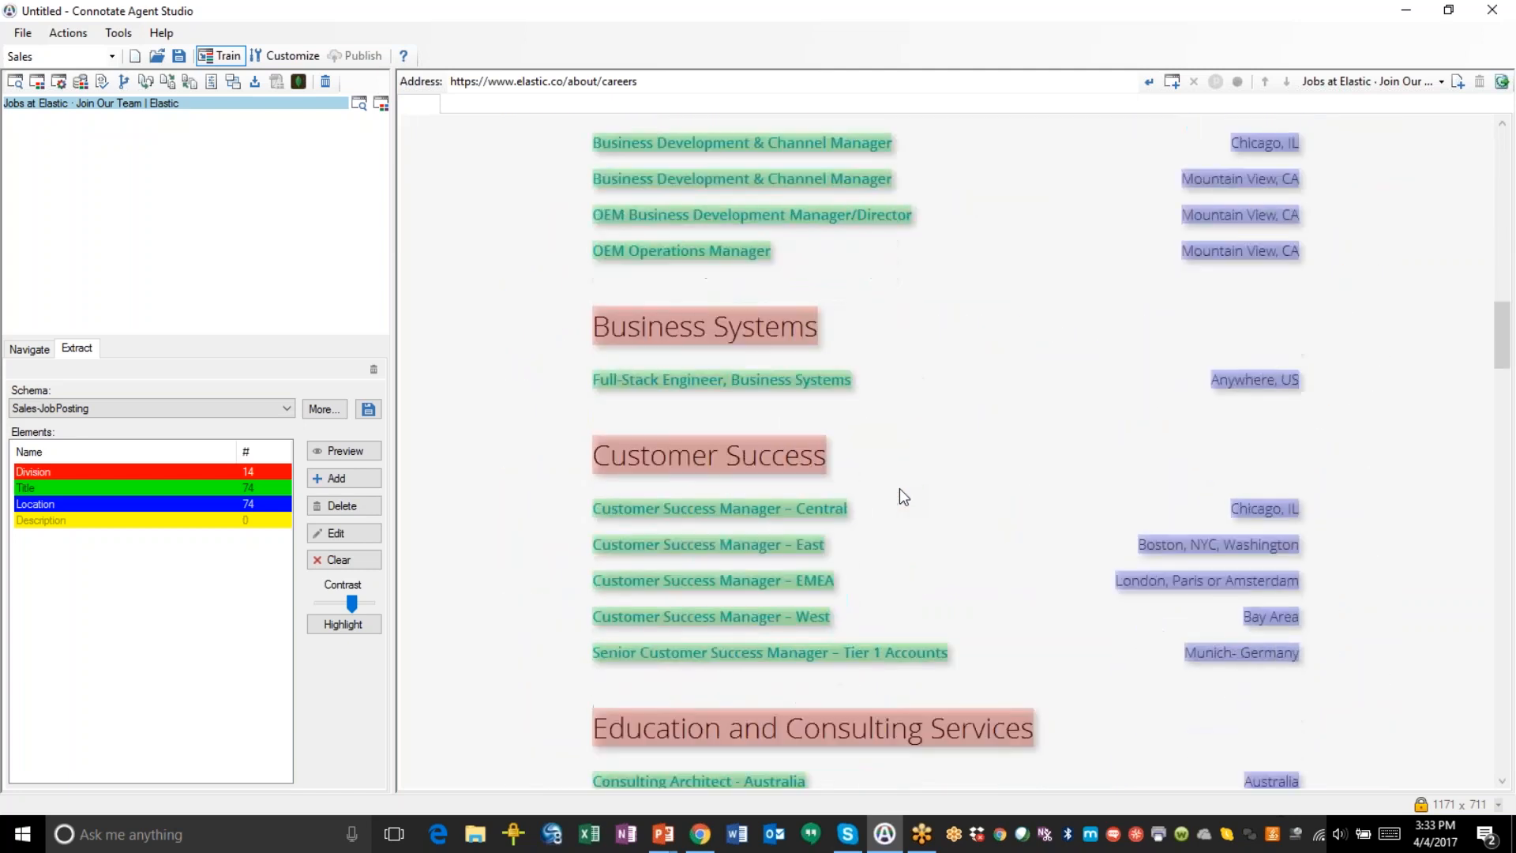
scroll(899, 488, "down", 8)
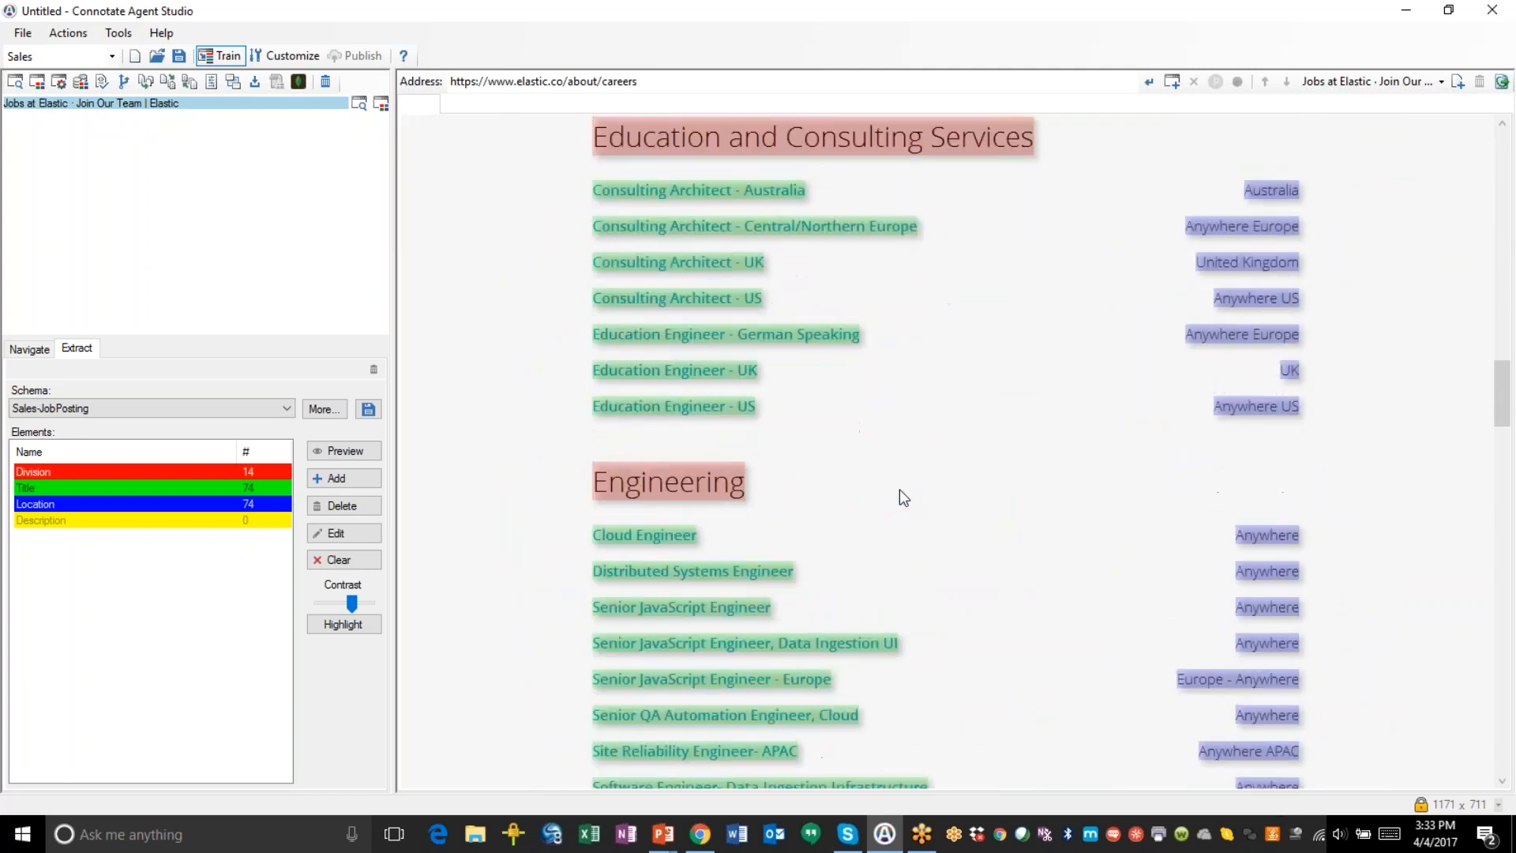
scroll(898, 490, "down", 5)
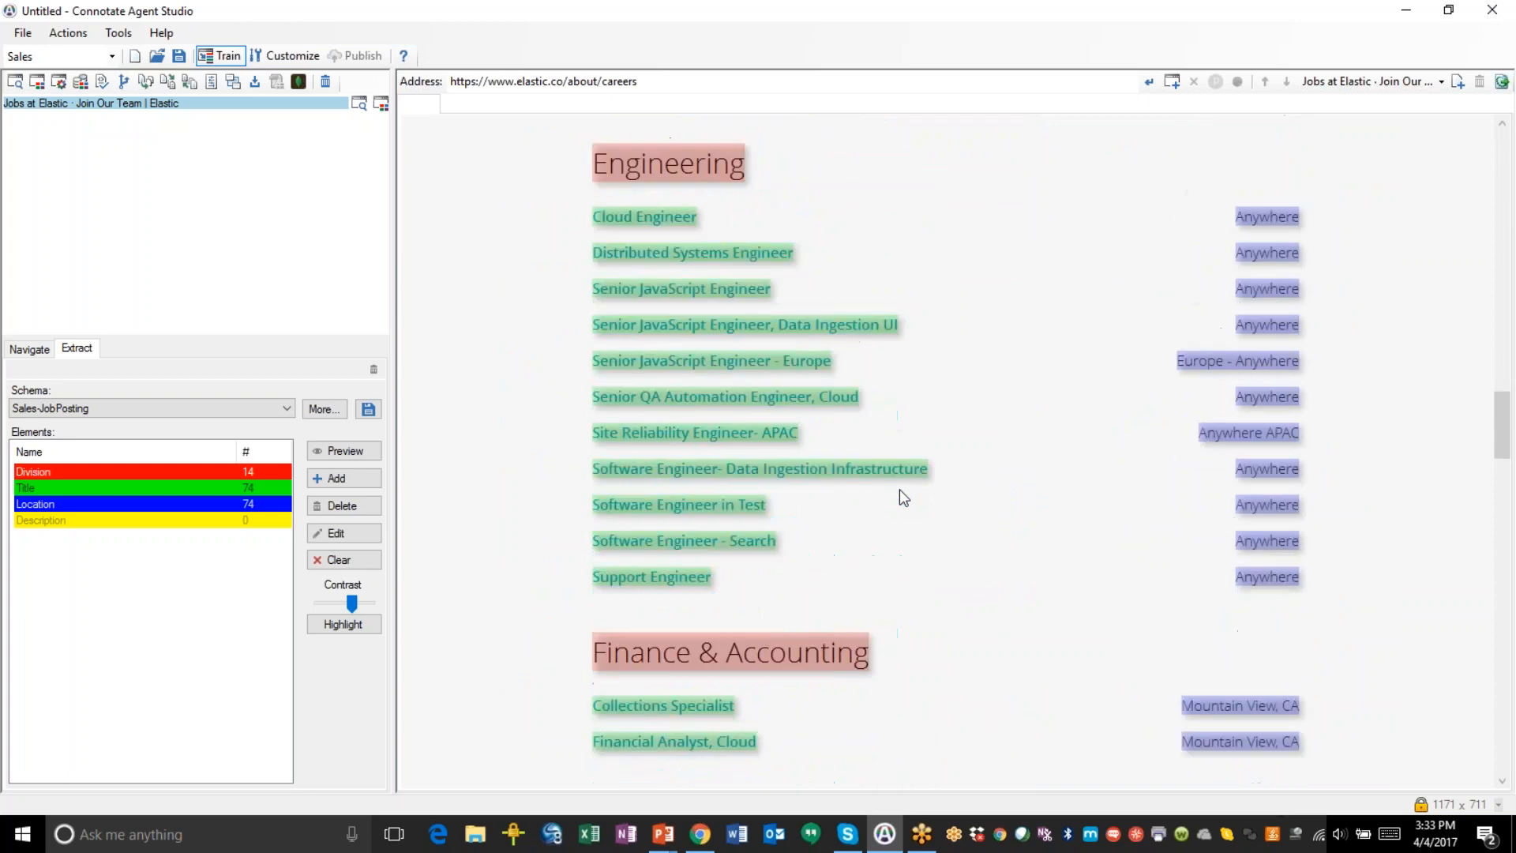
scroll(899, 489, "down", 4)
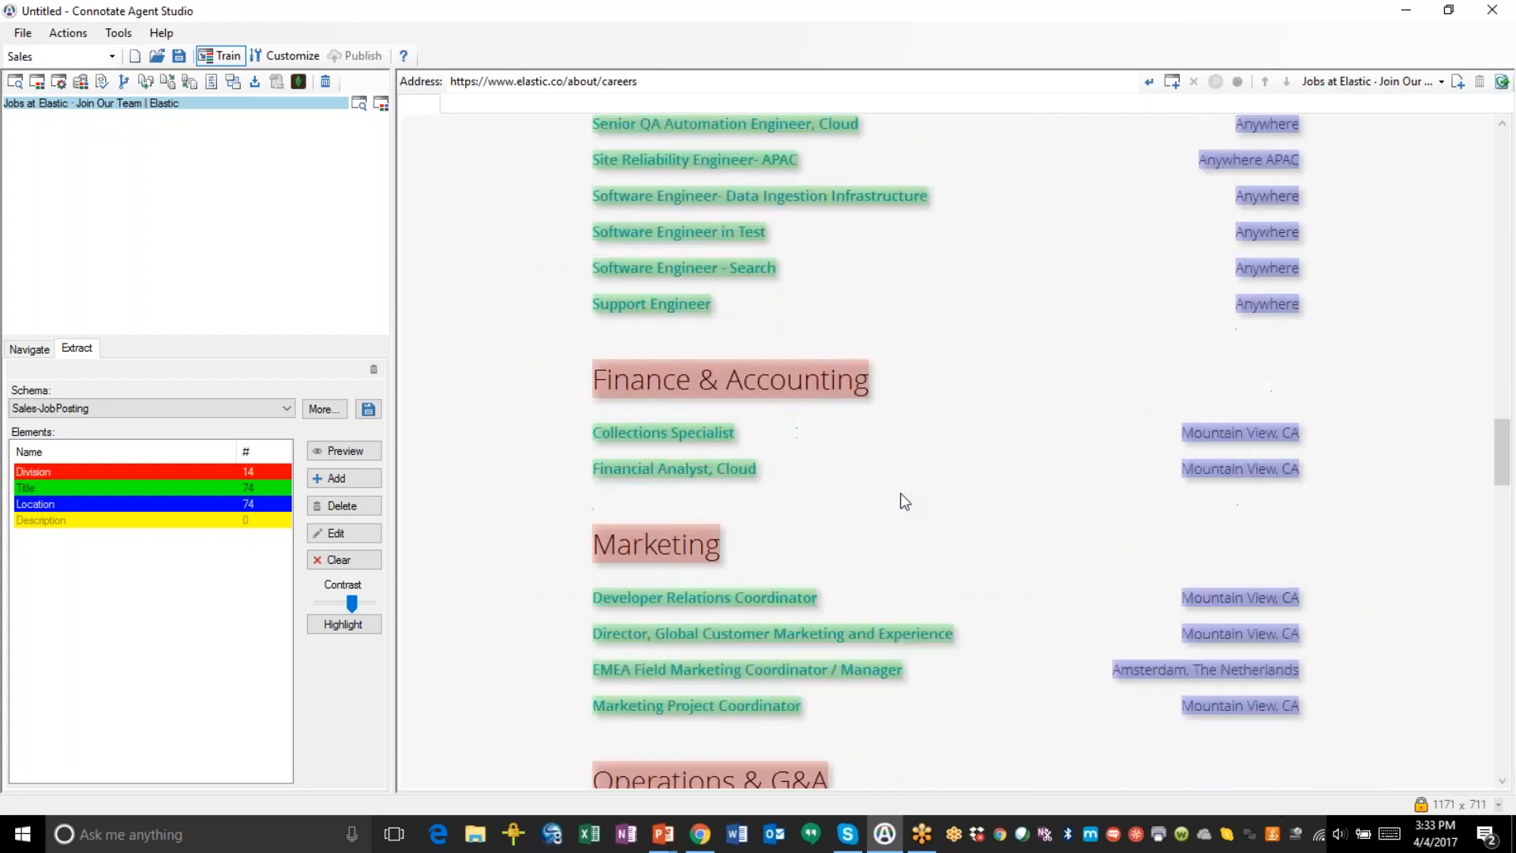
scroll(904, 502, "up", 17)
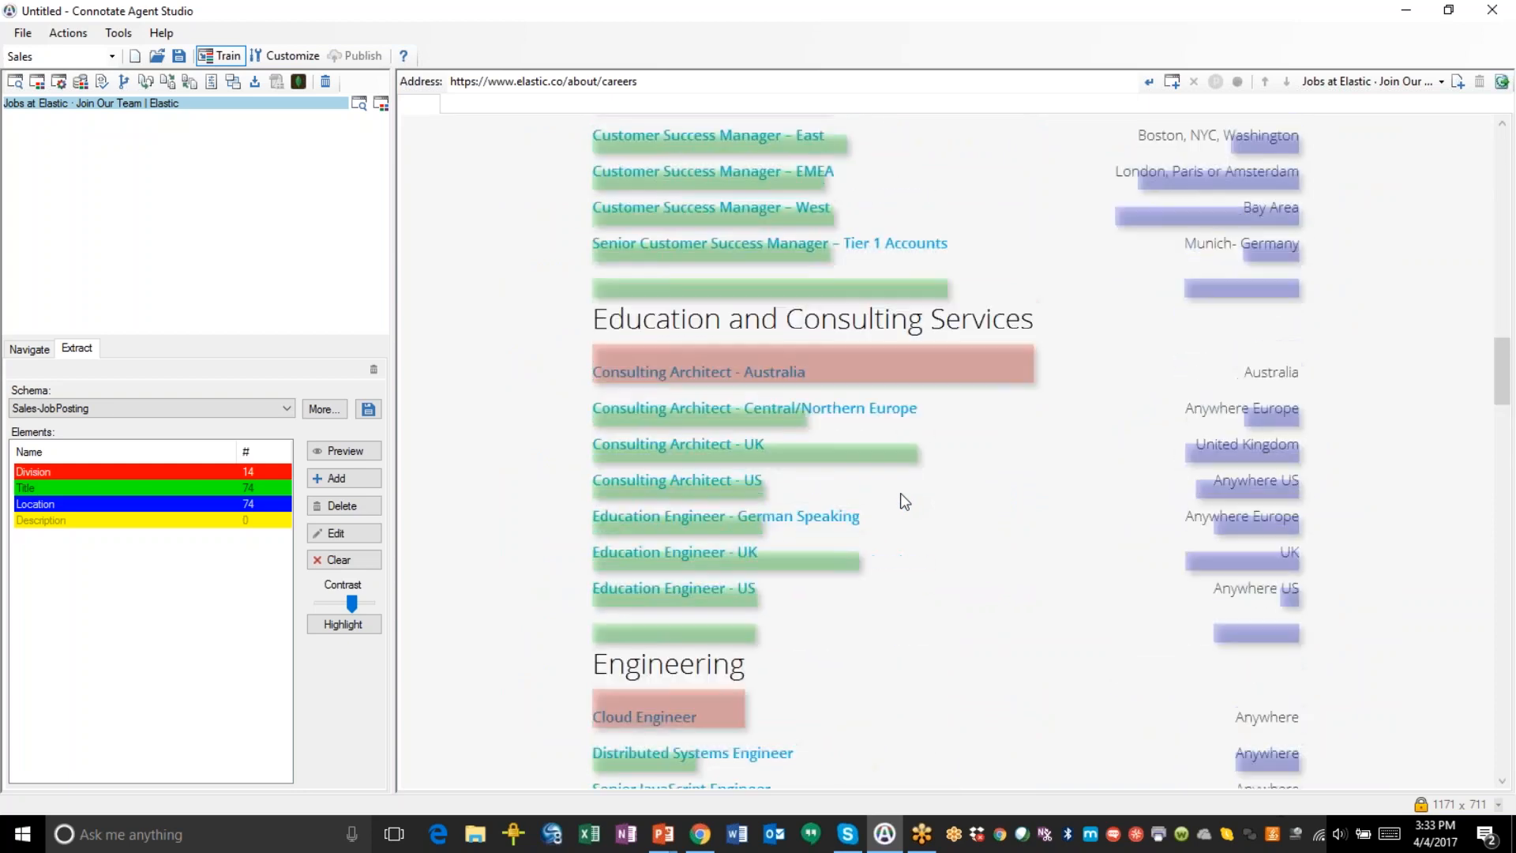
scroll(905, 502, "up", 3)
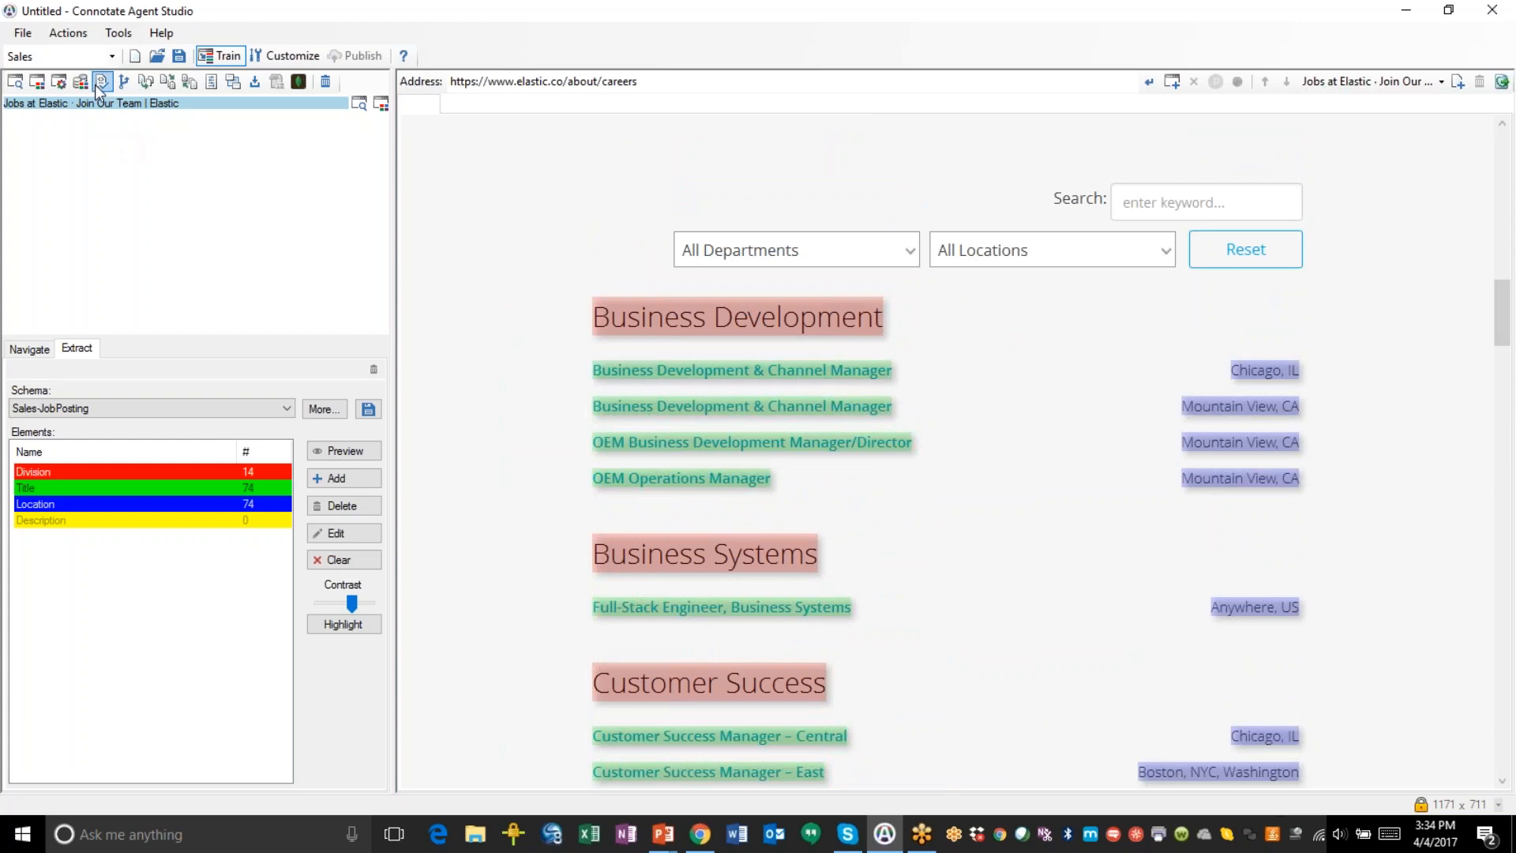
- Add a Get Details action that follows the Title element of the Sales-JobPosting schema, generate its set and view the discovered samples
left_click(68, 33)
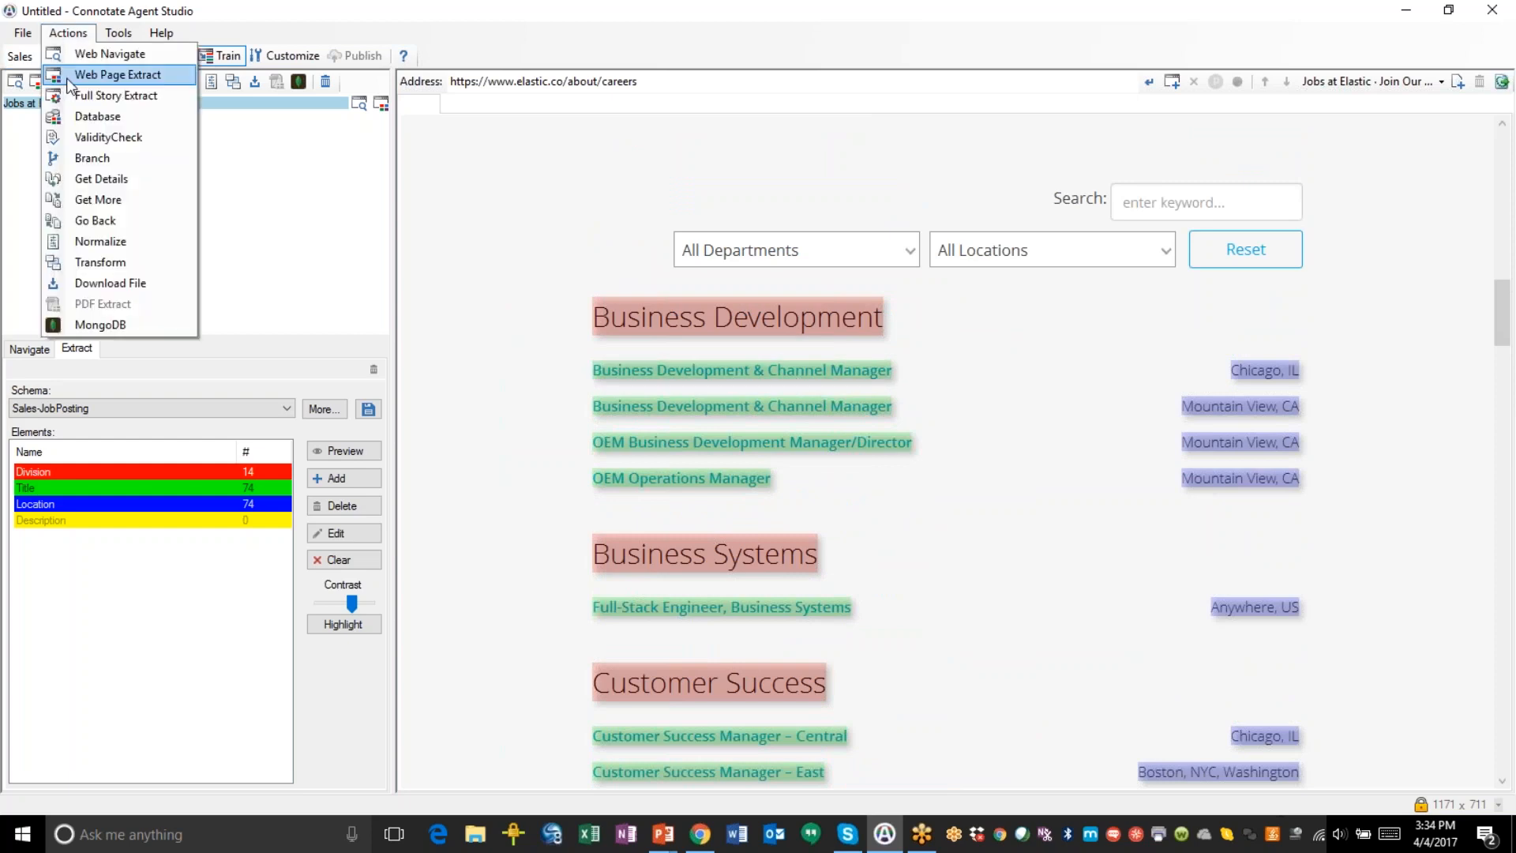
left_click(98, 179)
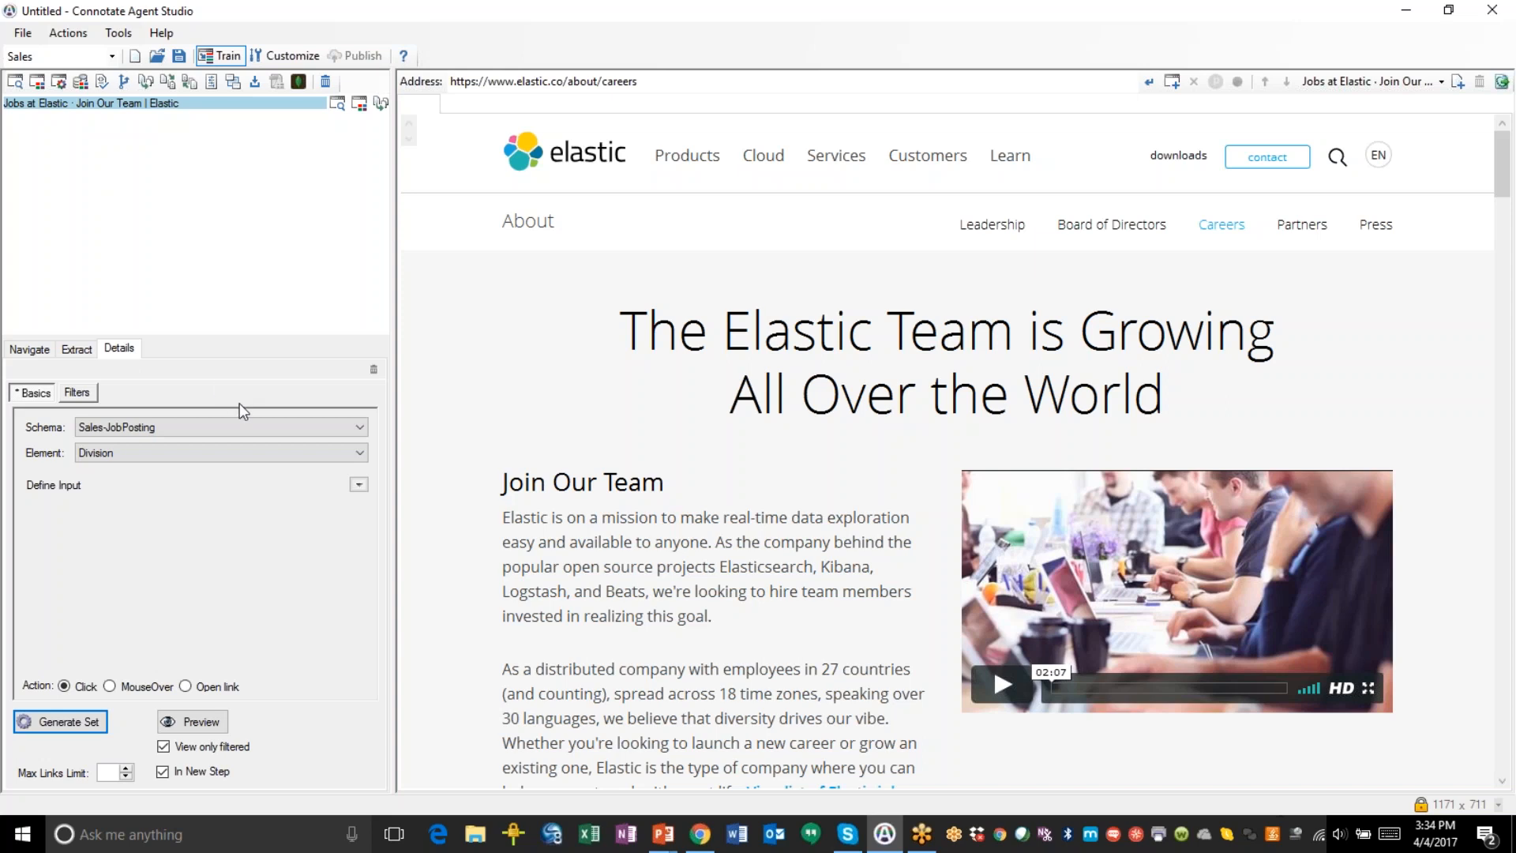
left_click(362, 453)
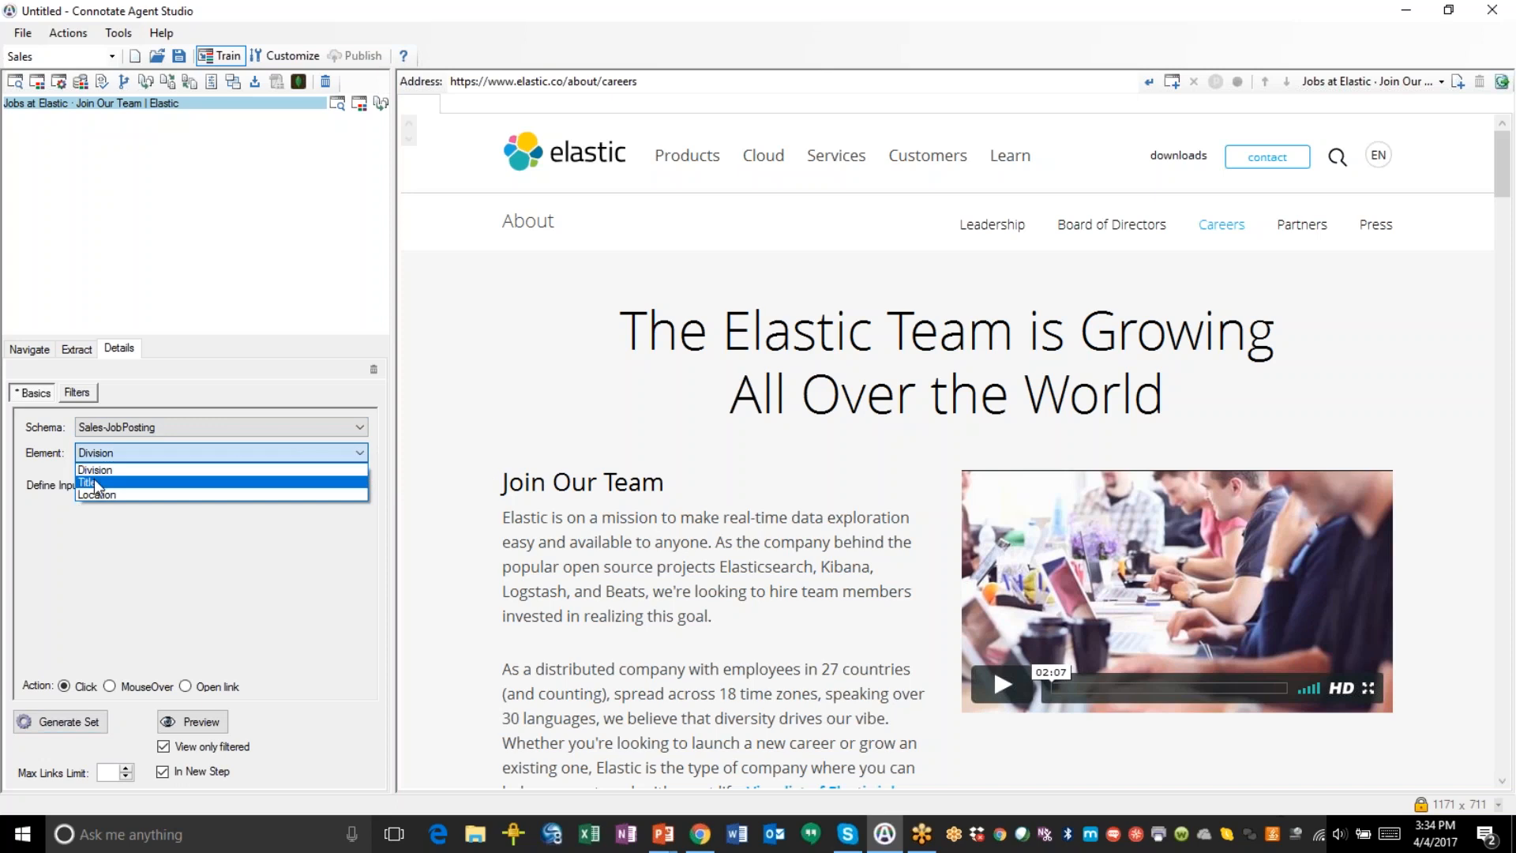
left_click(93, 484)
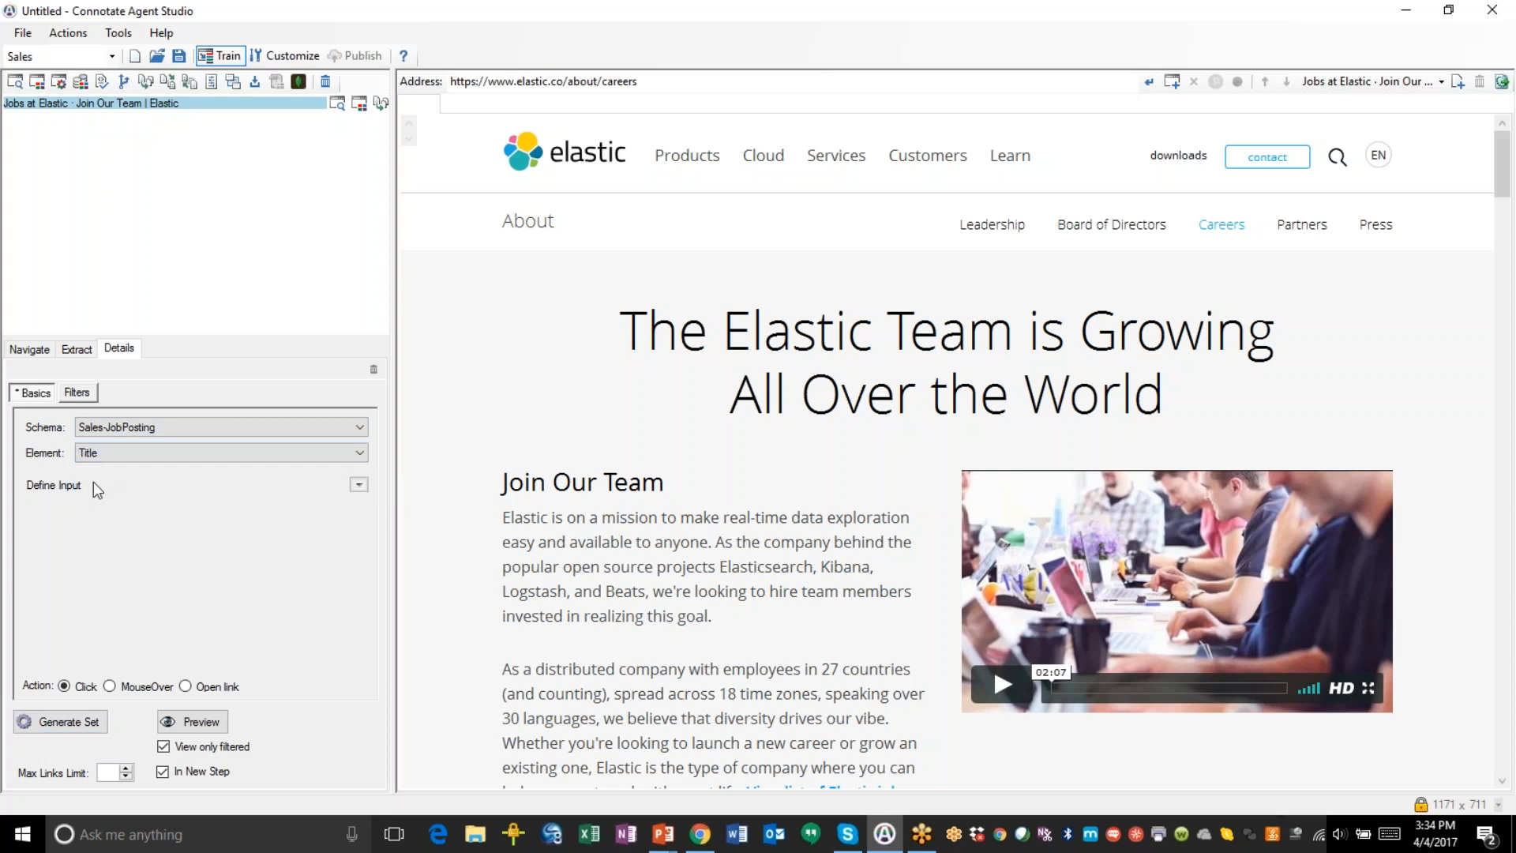
left_click(73, 723)
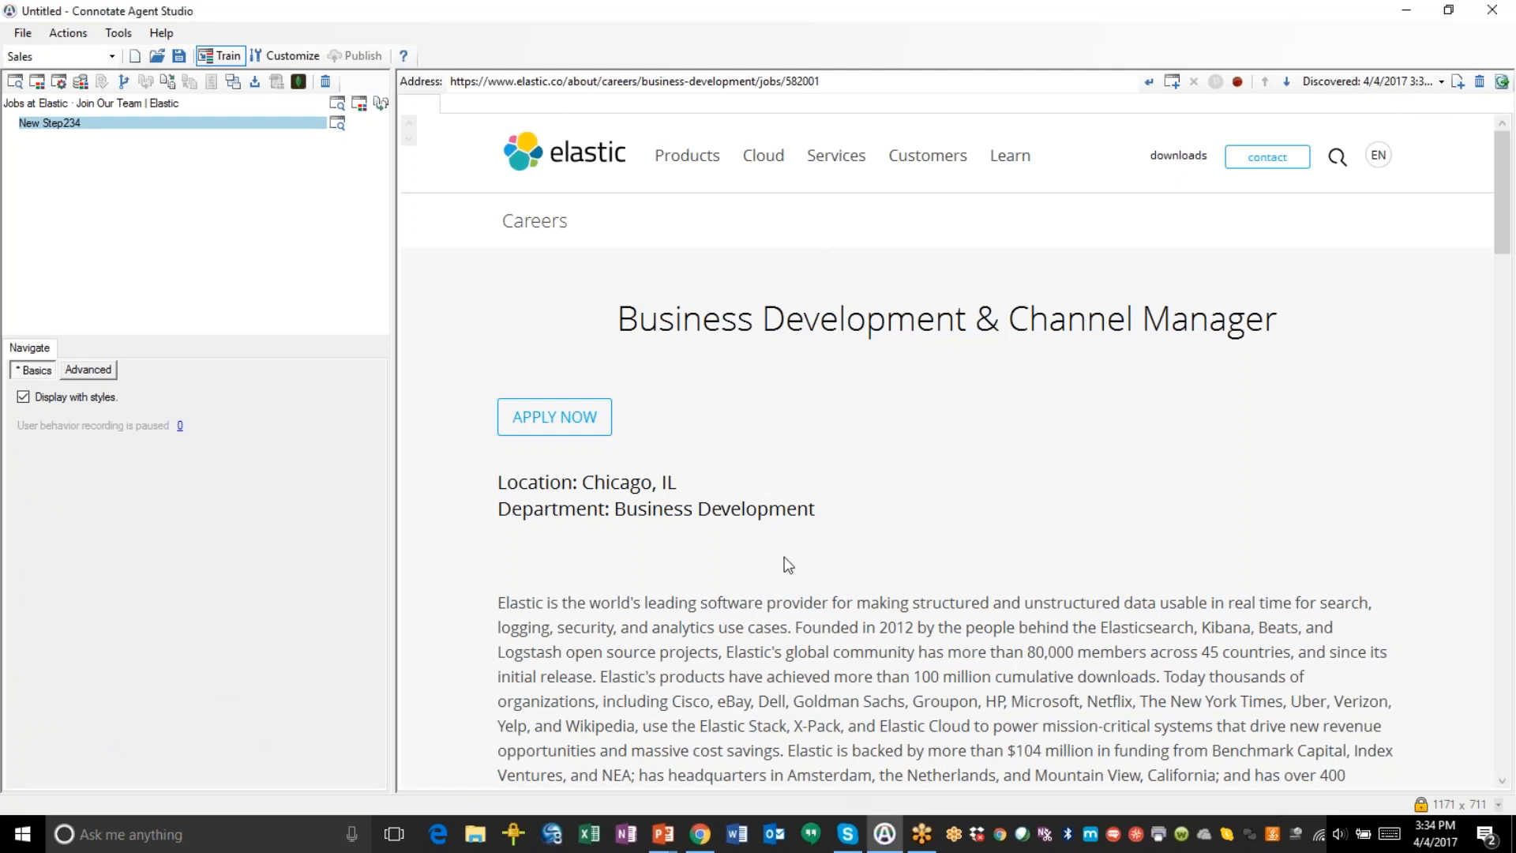
left_click(1331, 83)
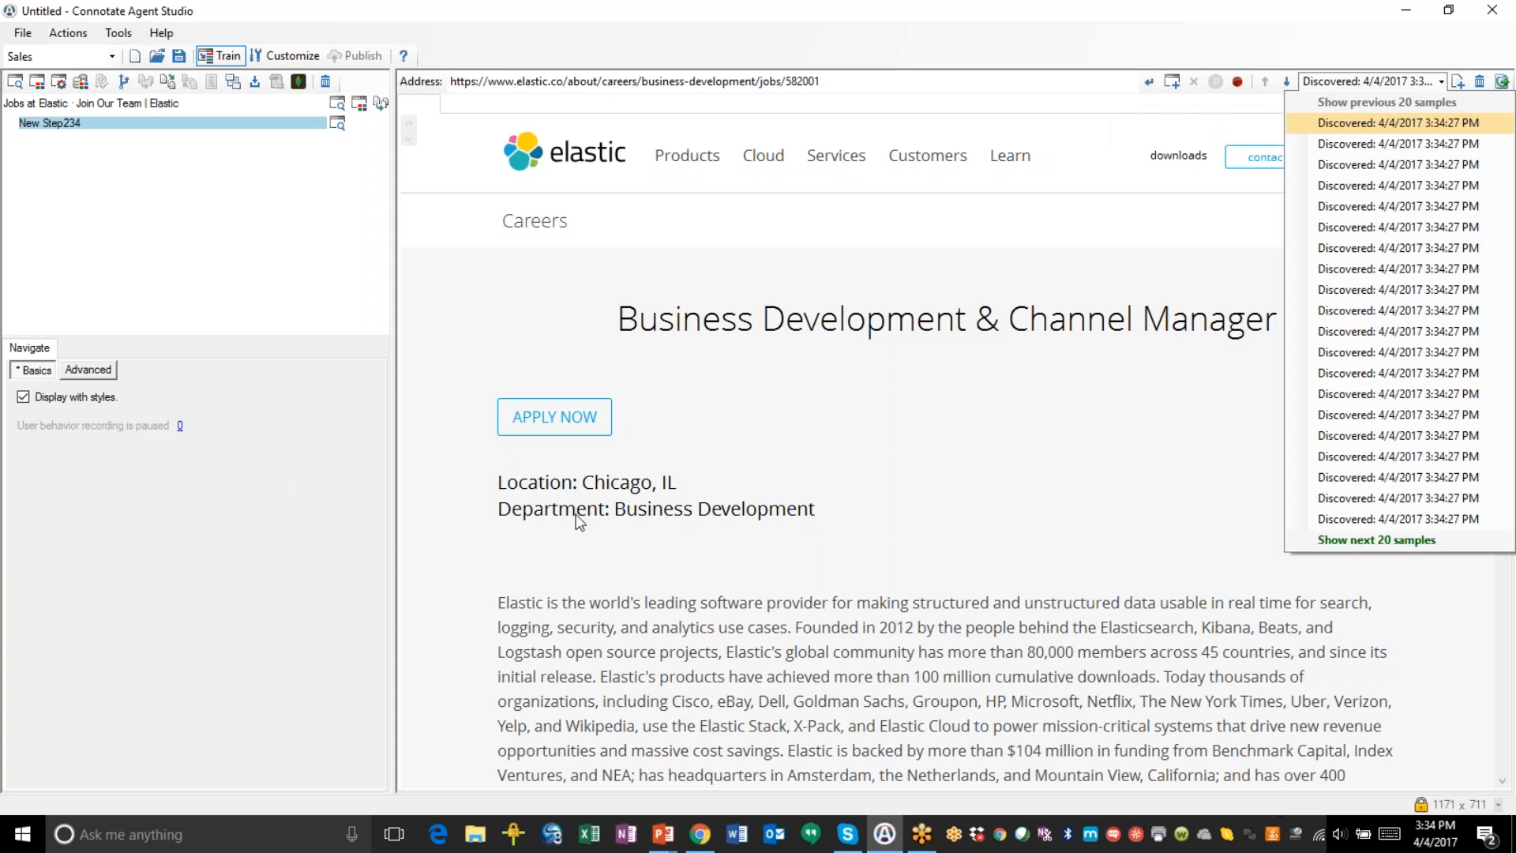
- Add a Web Page Extract action with the Sales-JobPosting schema to the job detail page and label its opening paragraph as Description
left_click(82, 34)
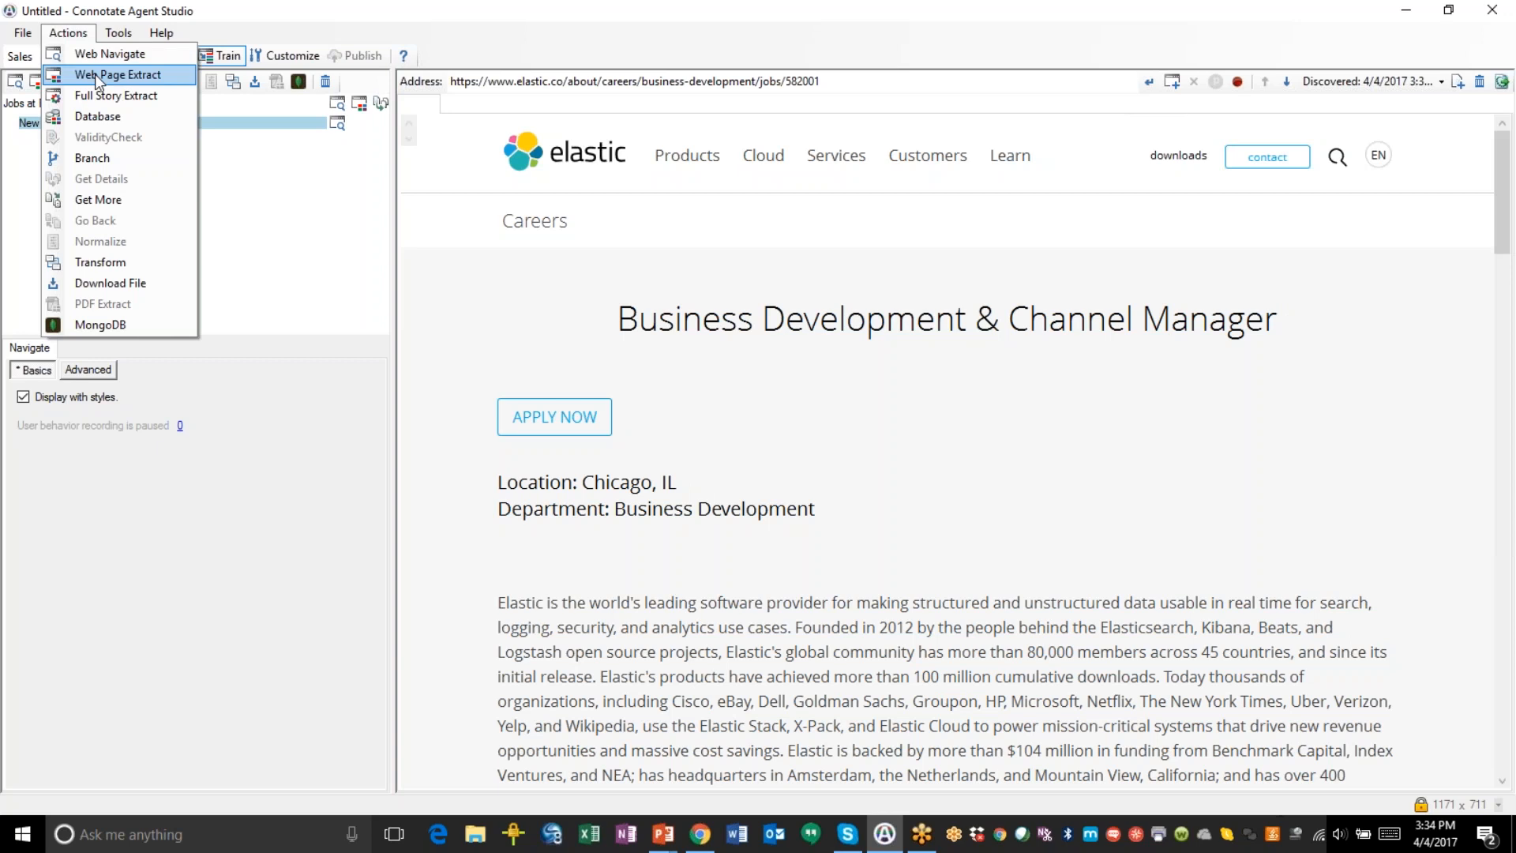
left_click(95, 74)
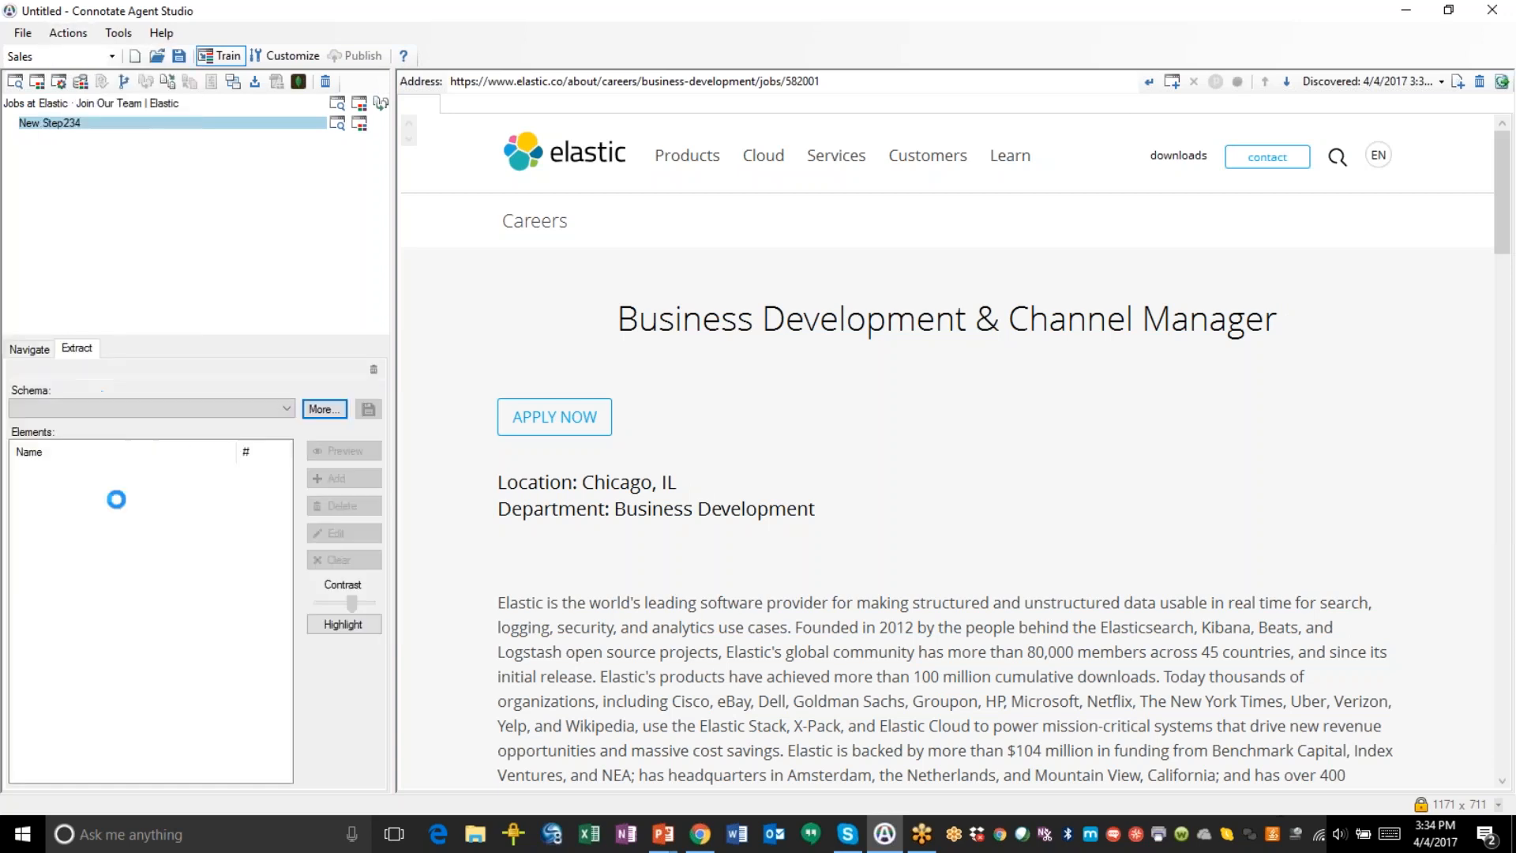
left_click(287, 407)
scroll(206, 576, "down", 9)
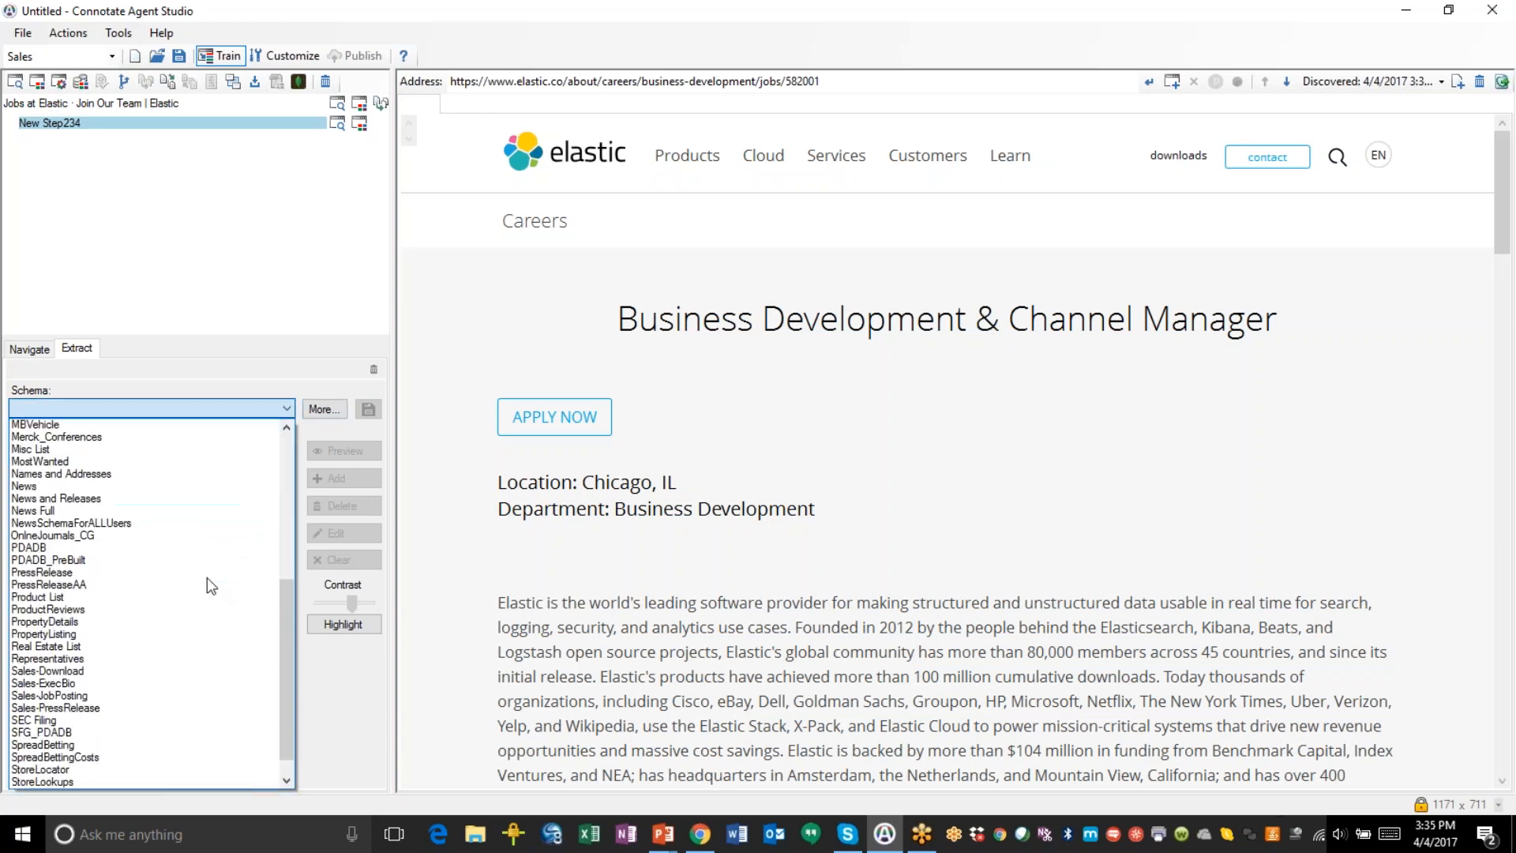
left_click(98, 658)
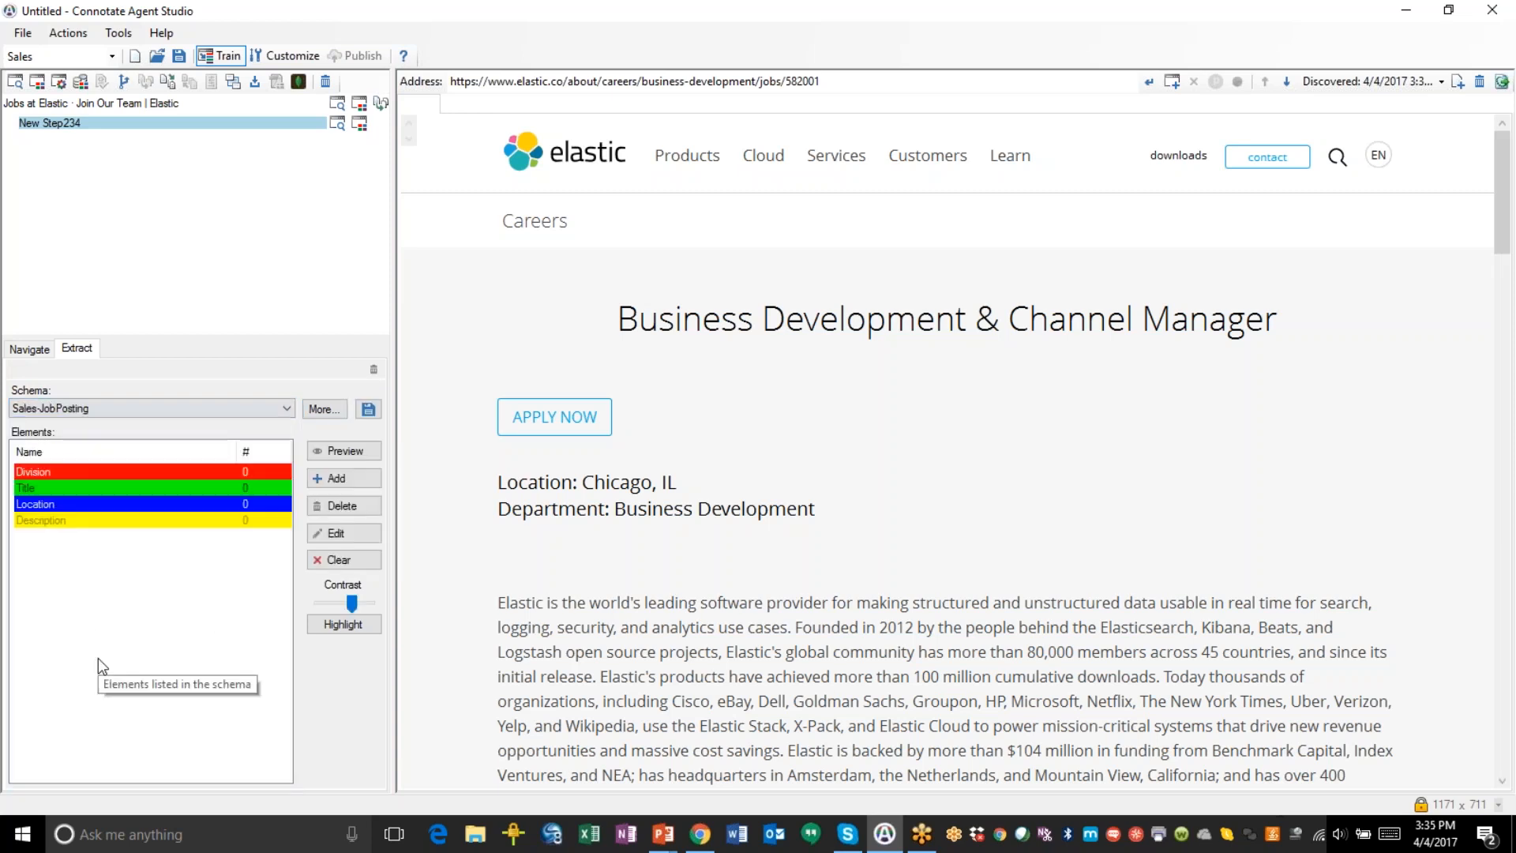
left_click(677, 600)
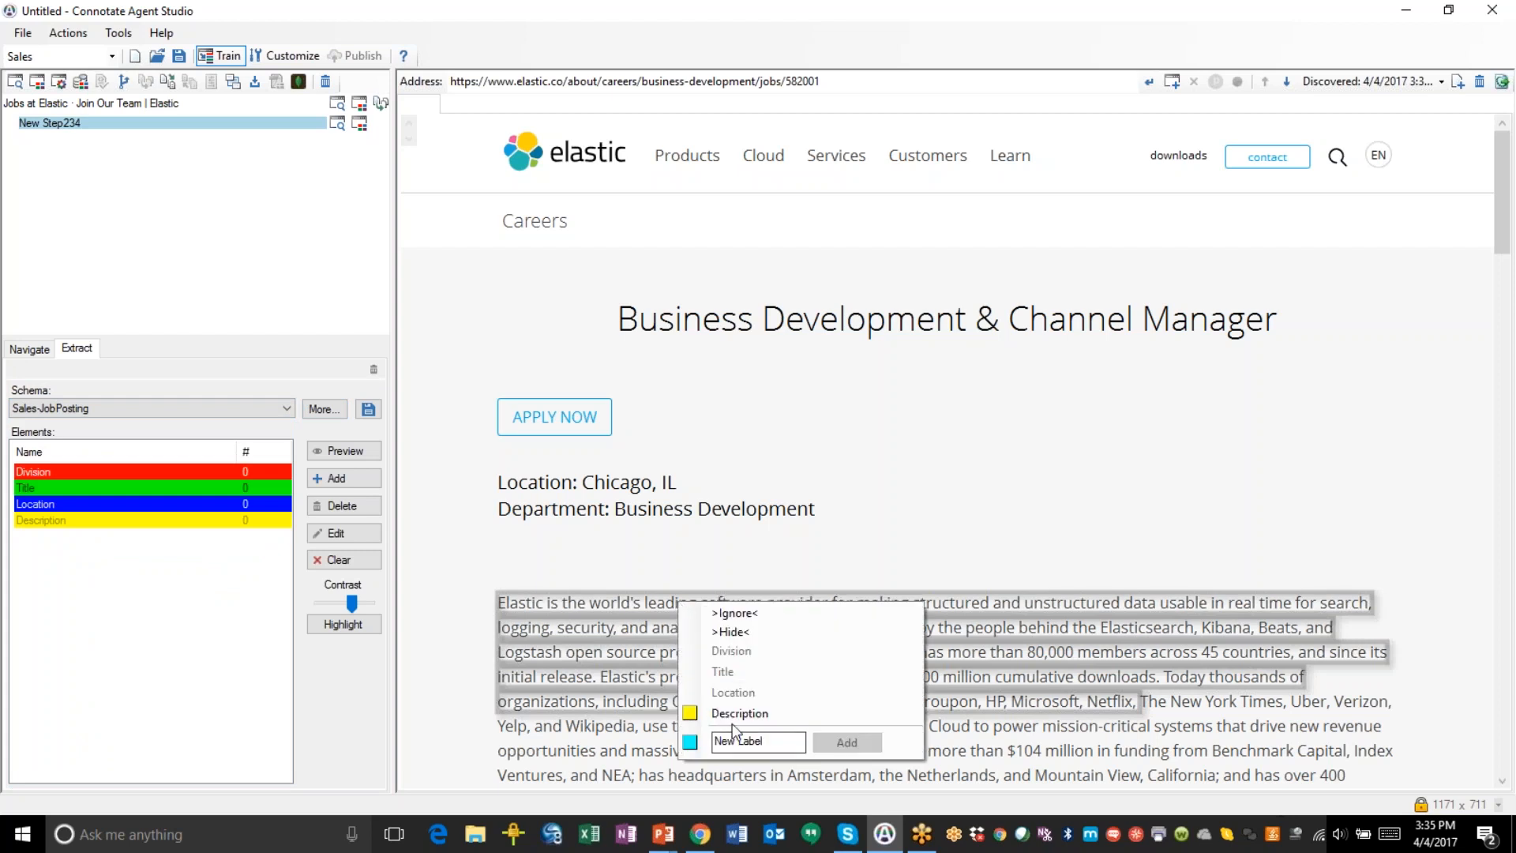
left_click(728, 713)
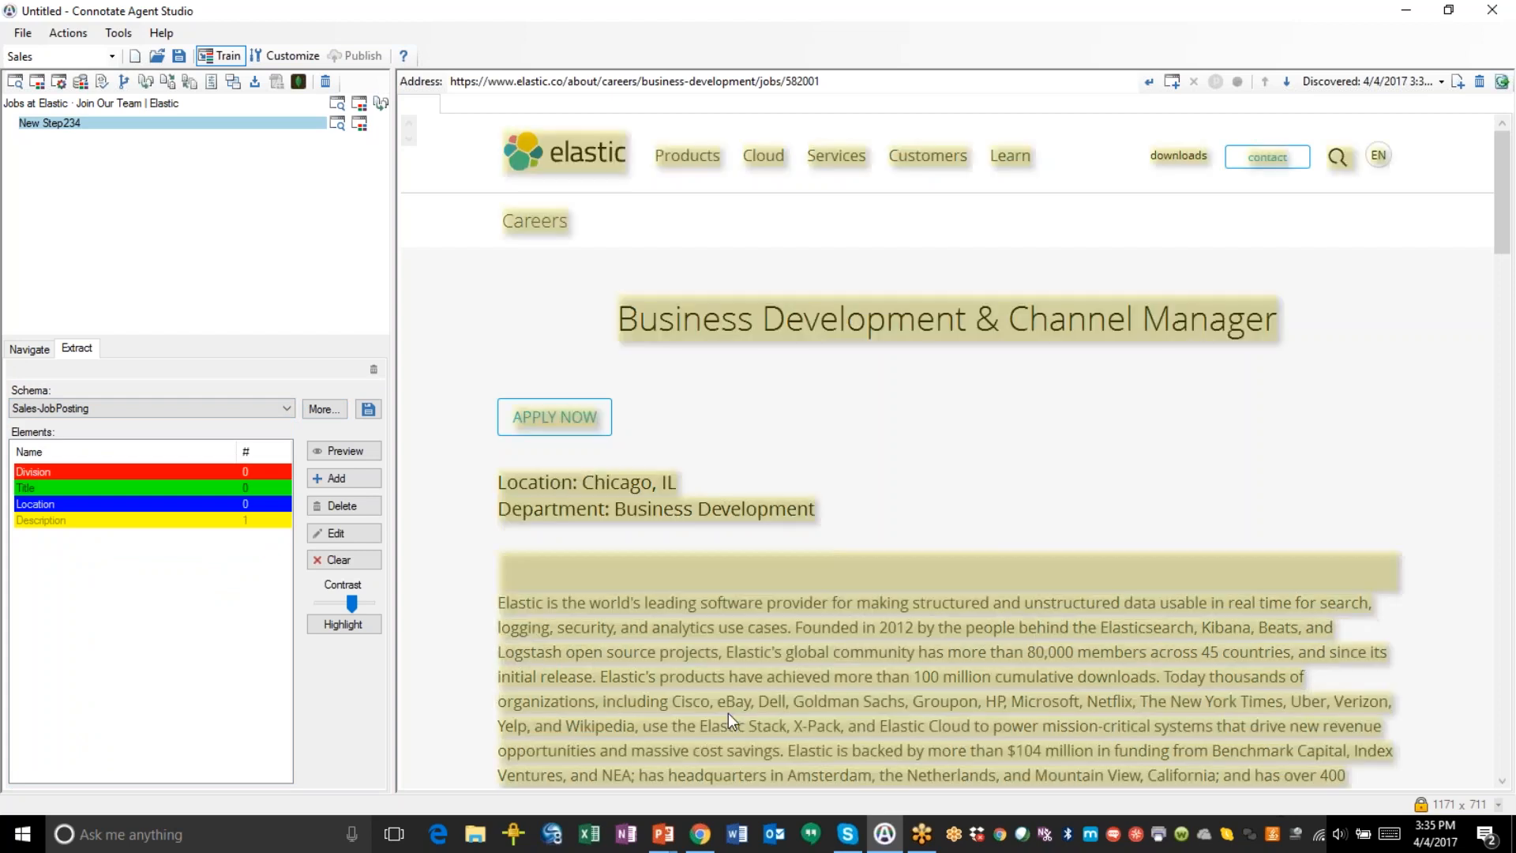
- Mark the Department line as Ignore and label the remaining part of the opening paragraph as Description
left_click(651, 507)
left_click(678, 514)
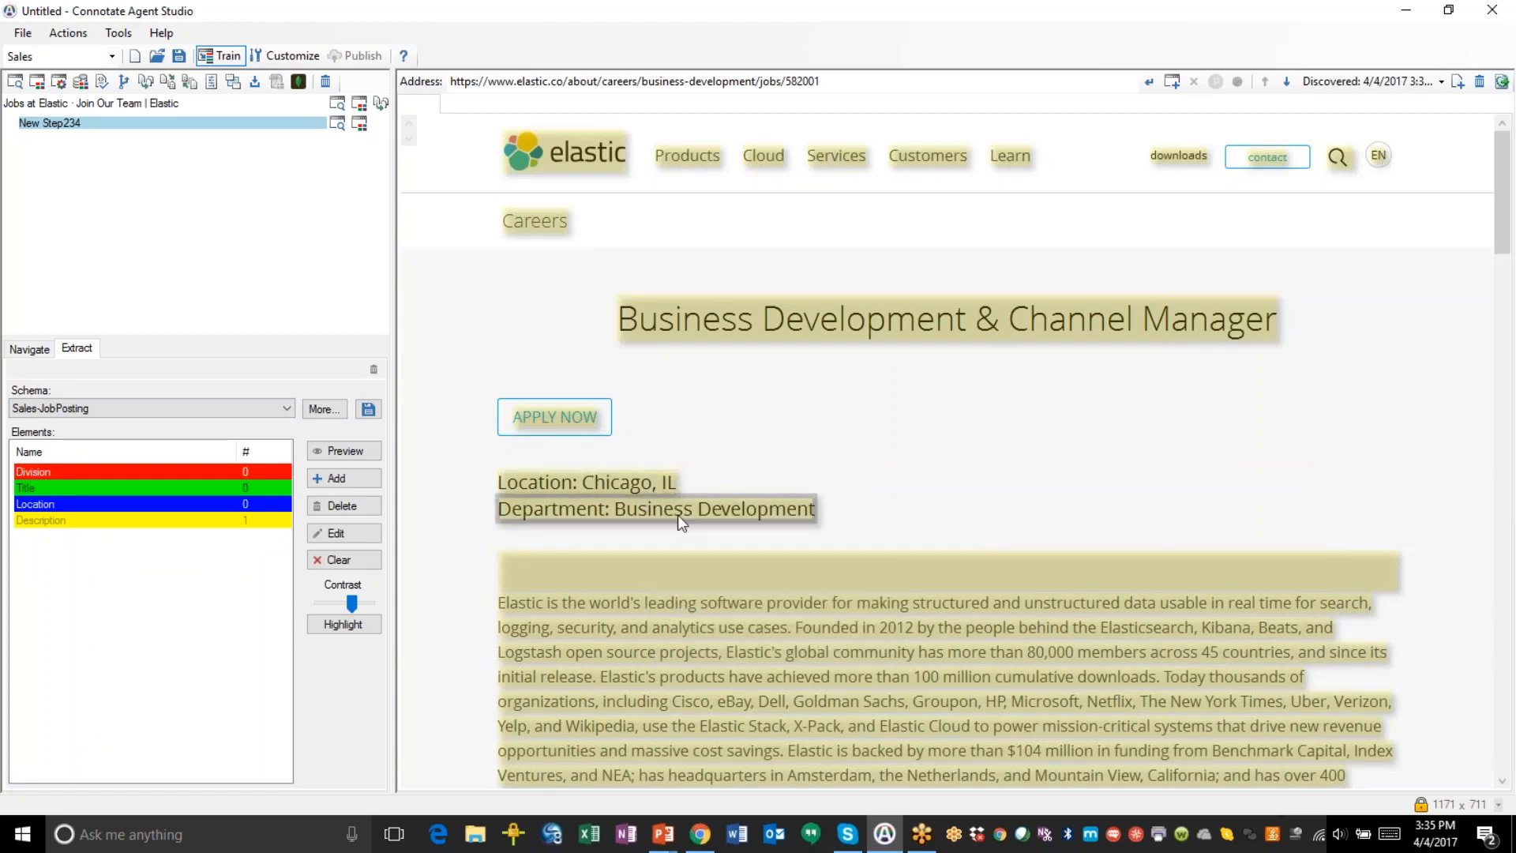
left_click(685, 728)
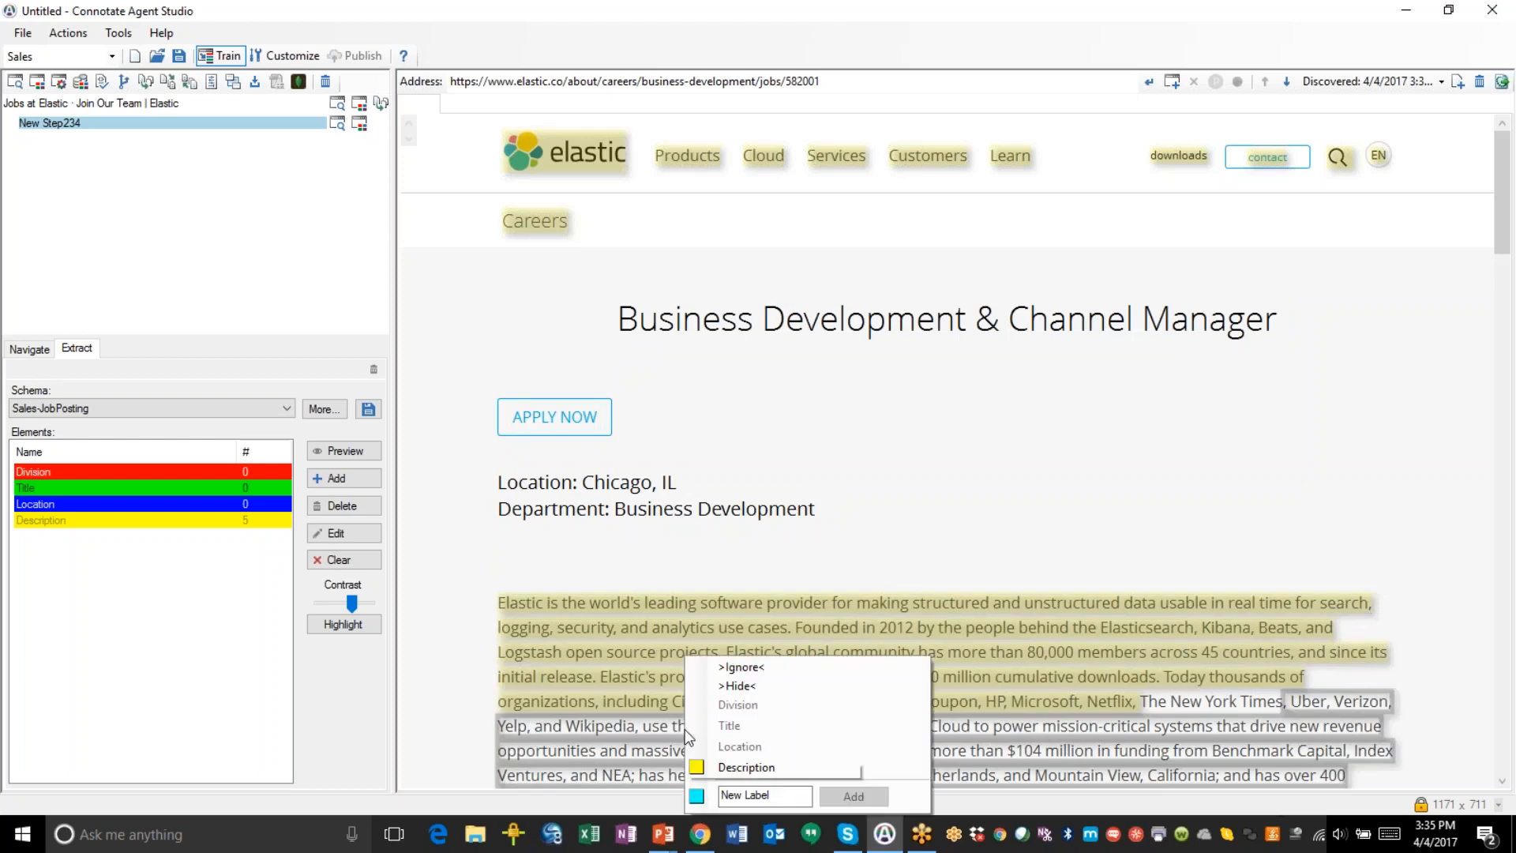
left_click(715, 766)
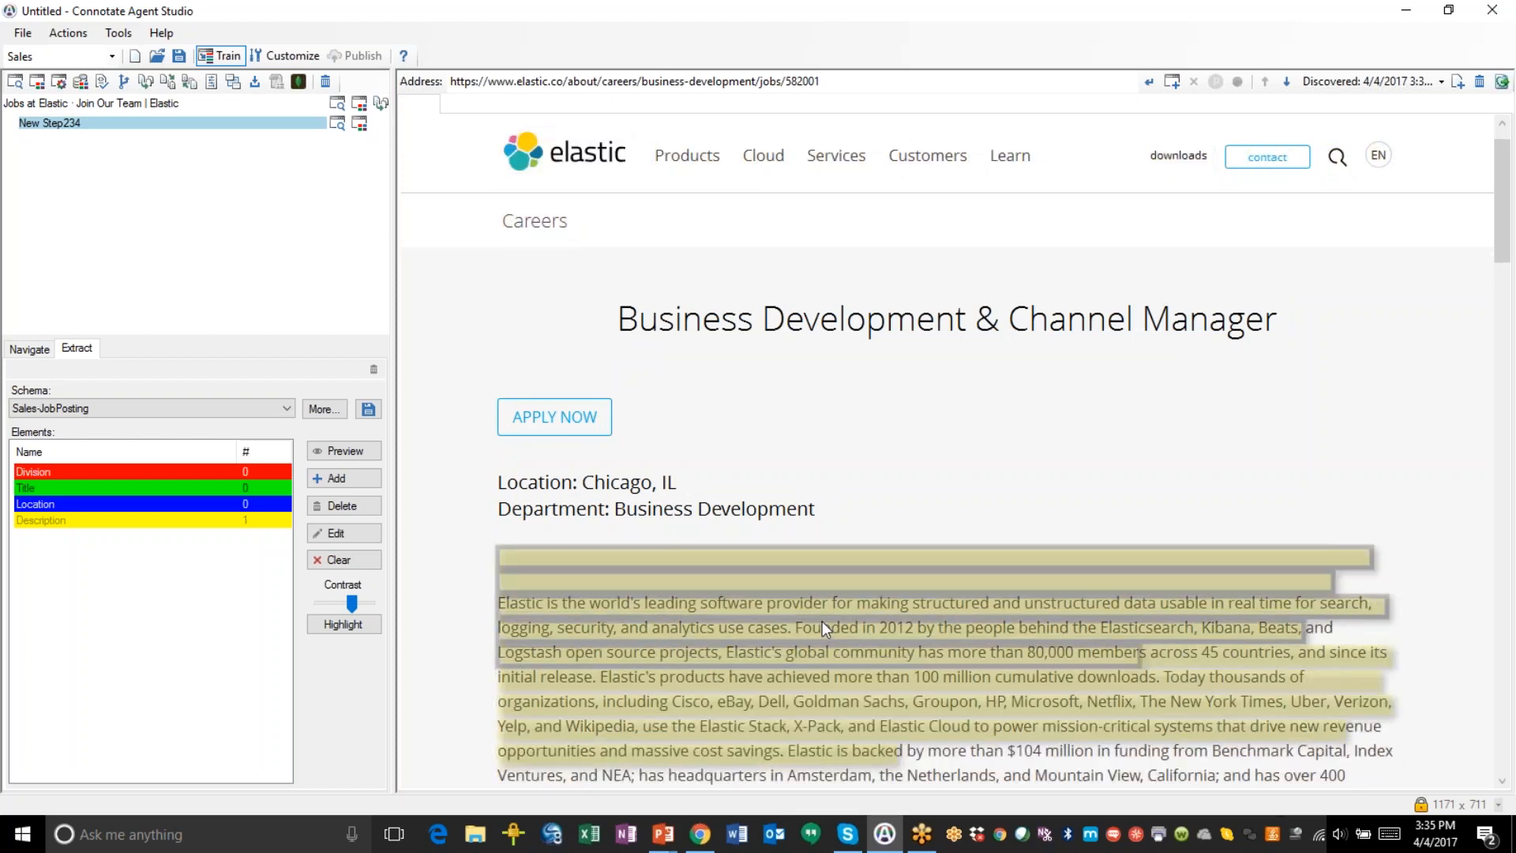
- Label the "What would life be like without Elasticsearch?" link as Description
scroll(822, 621, "down", 3)
left_click(767, 586)
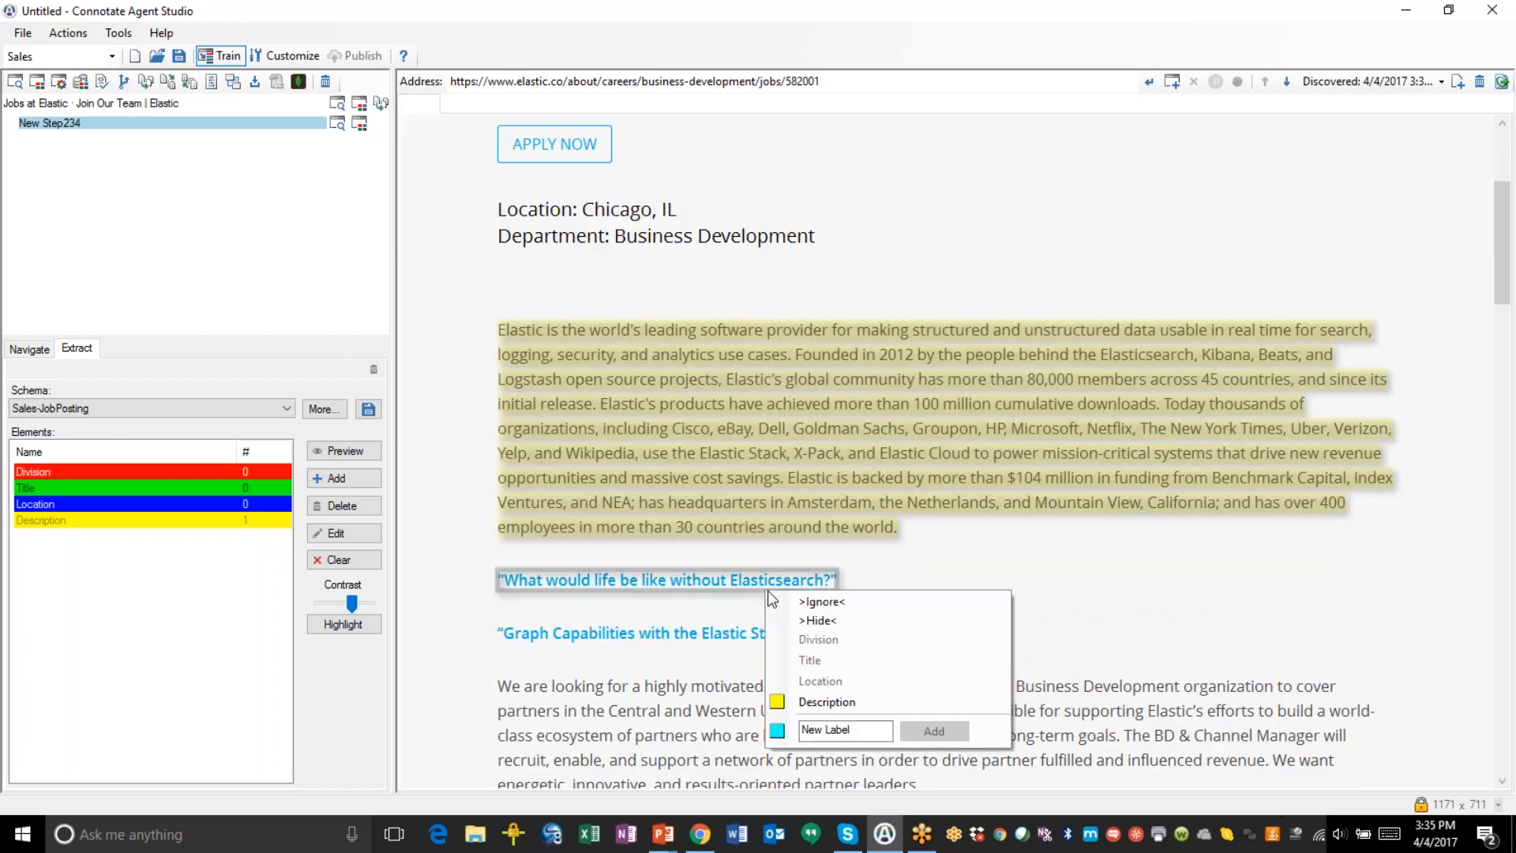
left_click(813, 701)
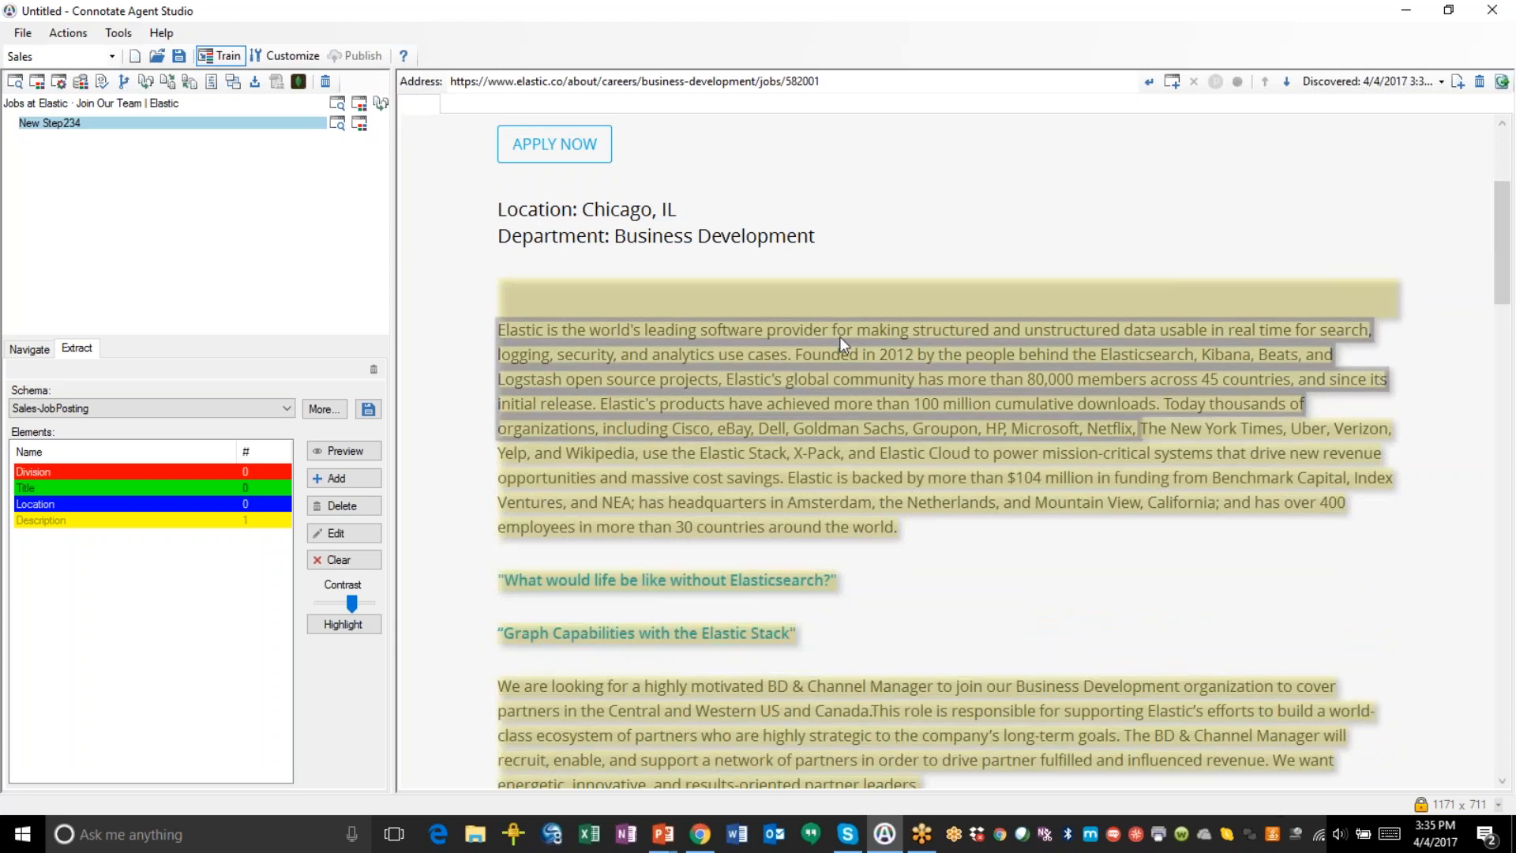
- Relabel the area directly above the opening paragraph as Description and mark the APPLY NOW button as Ignore
left_click(845, 300)
left_click(892, 410)
left_click(864, 312)
left_click(900, 406)
left_click(555, 153)
left_click(609, 161)
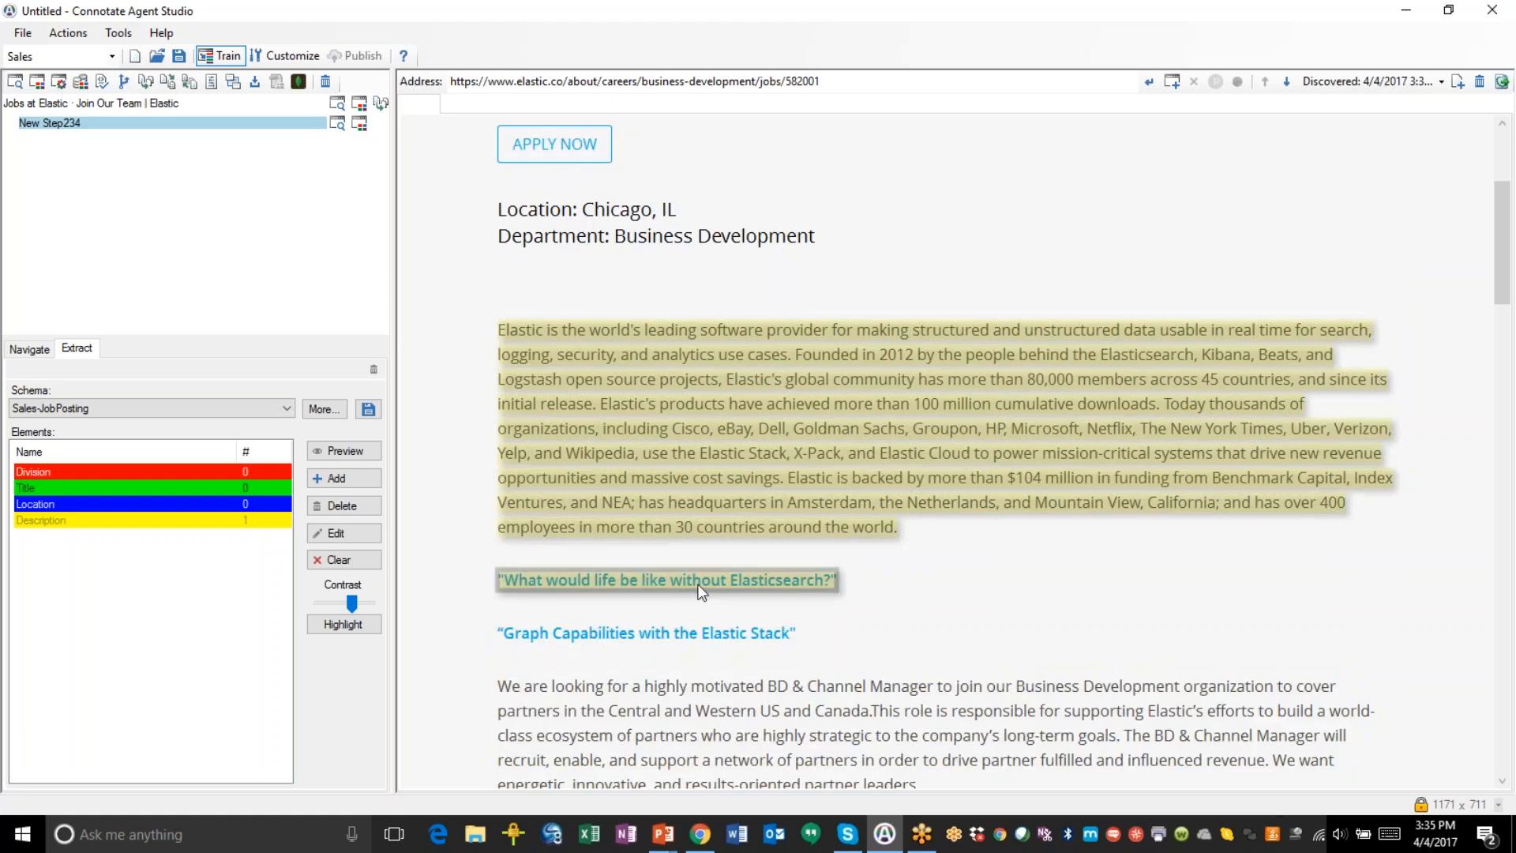
- Label the "Graph Capabilities with the Elastic Stack" link as Description and check the highlighting through the end of the posting
left_click(701, 646)
left_click(794, 747)
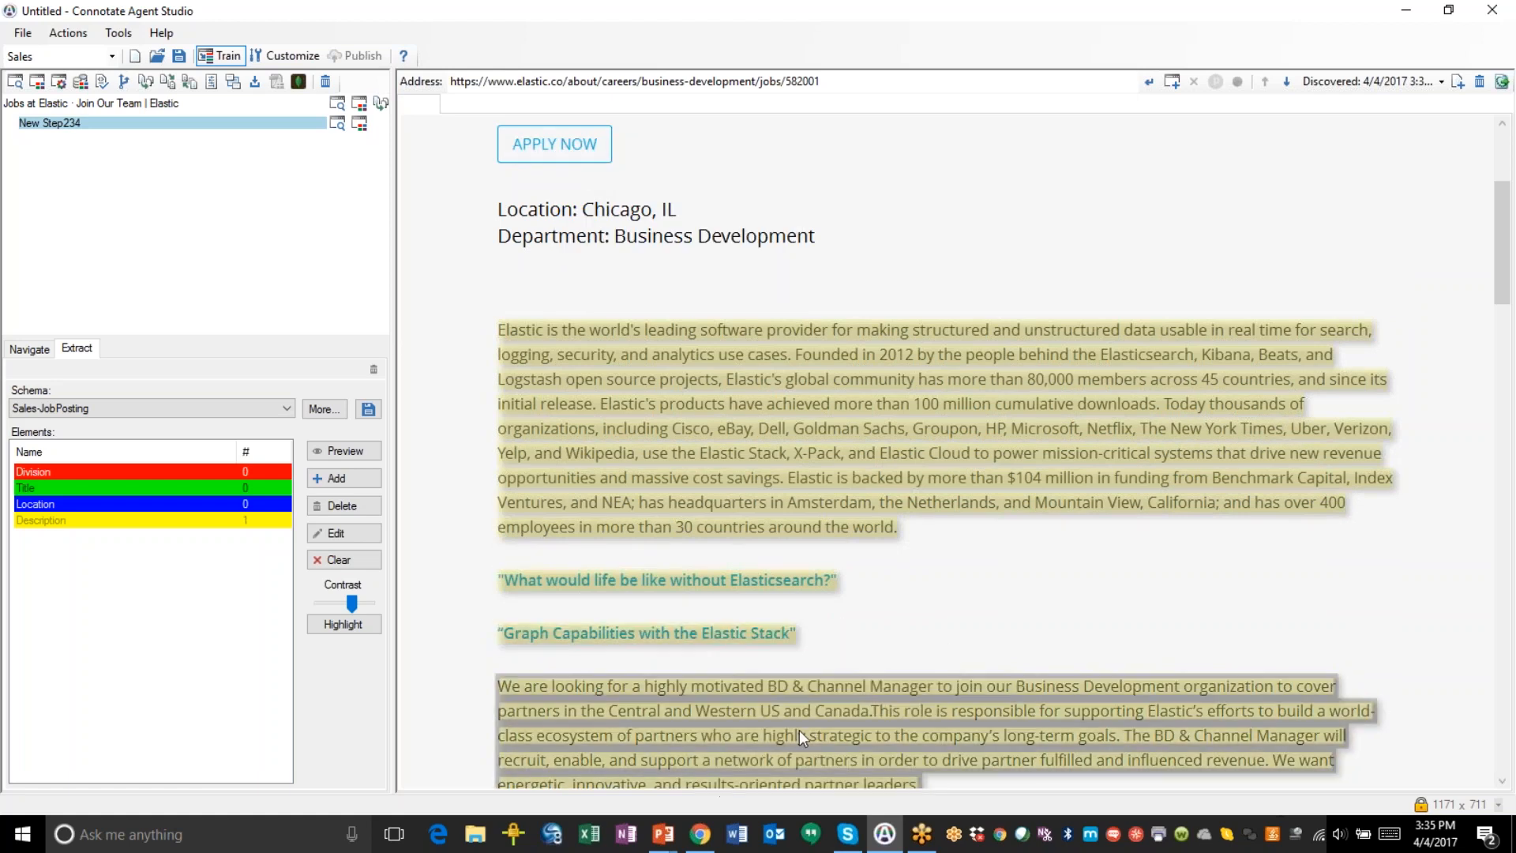
scroll(859, 515, "down", 8)
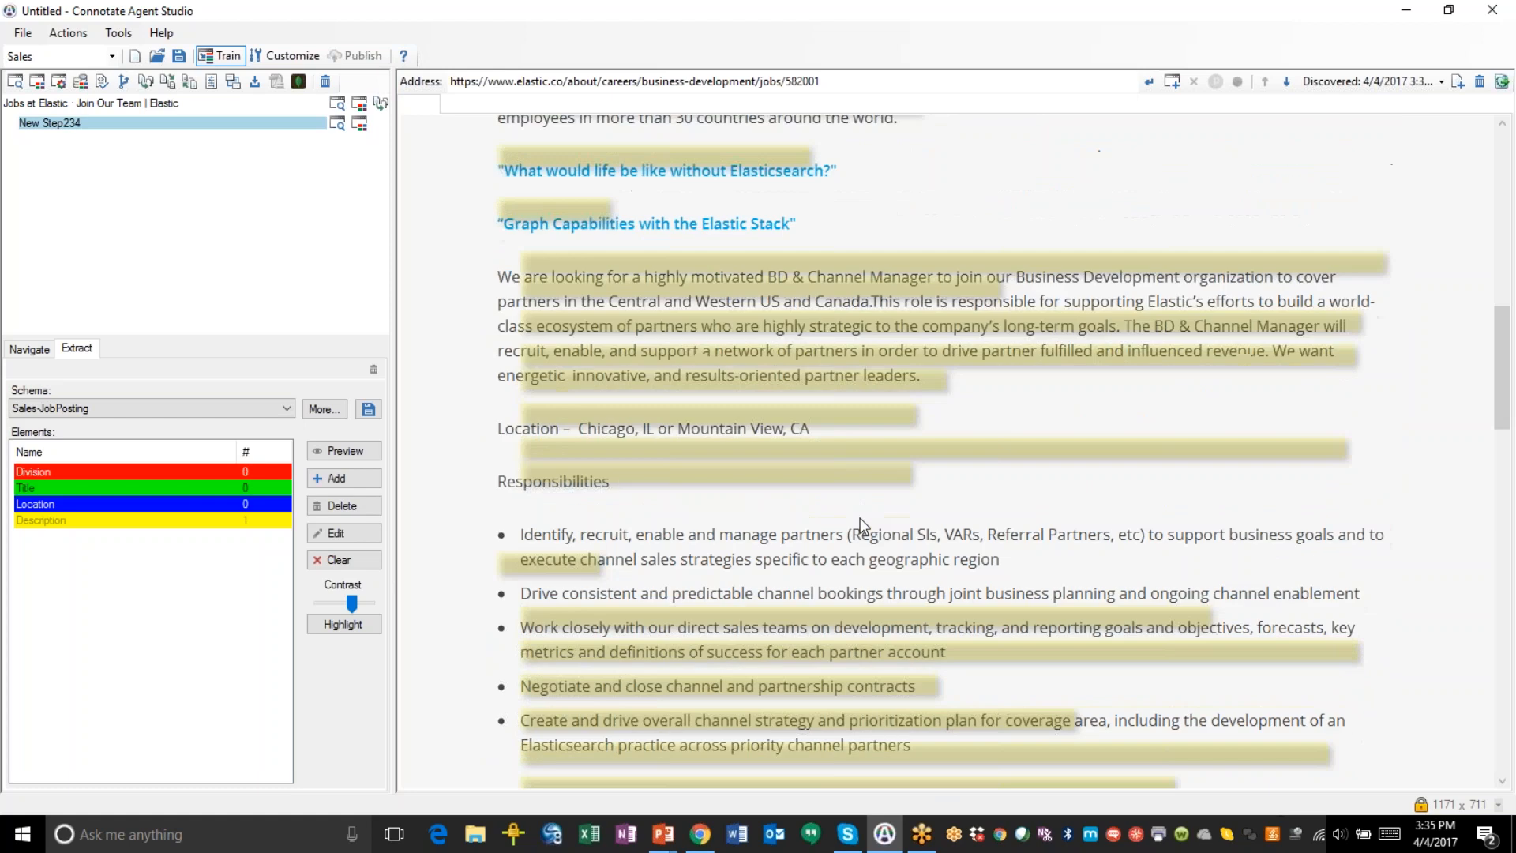
scroll(861, 518, "down", 8)
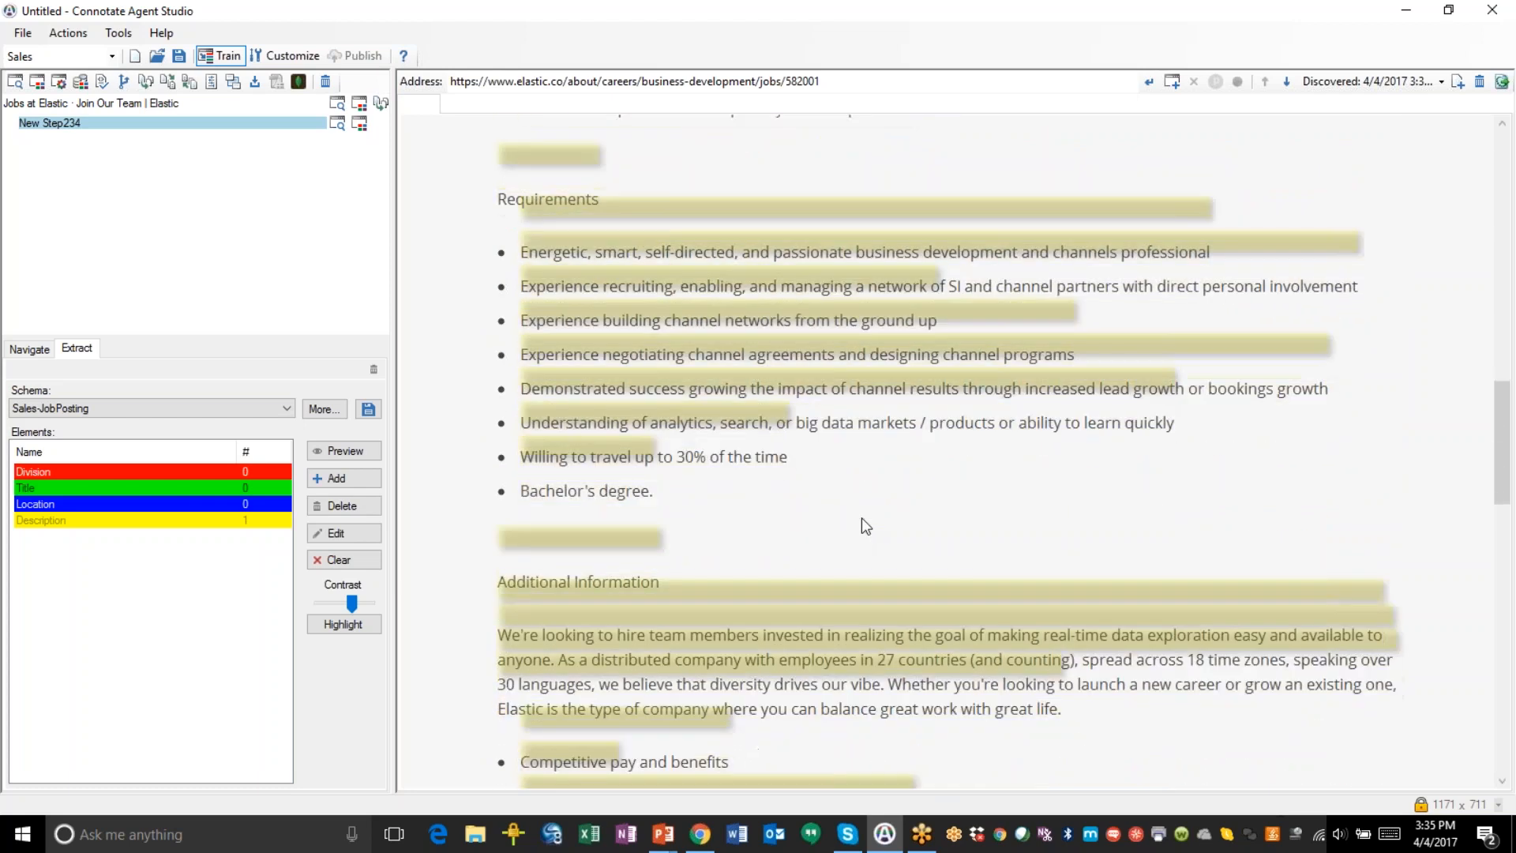
scroll(861, 518, "down", 5)
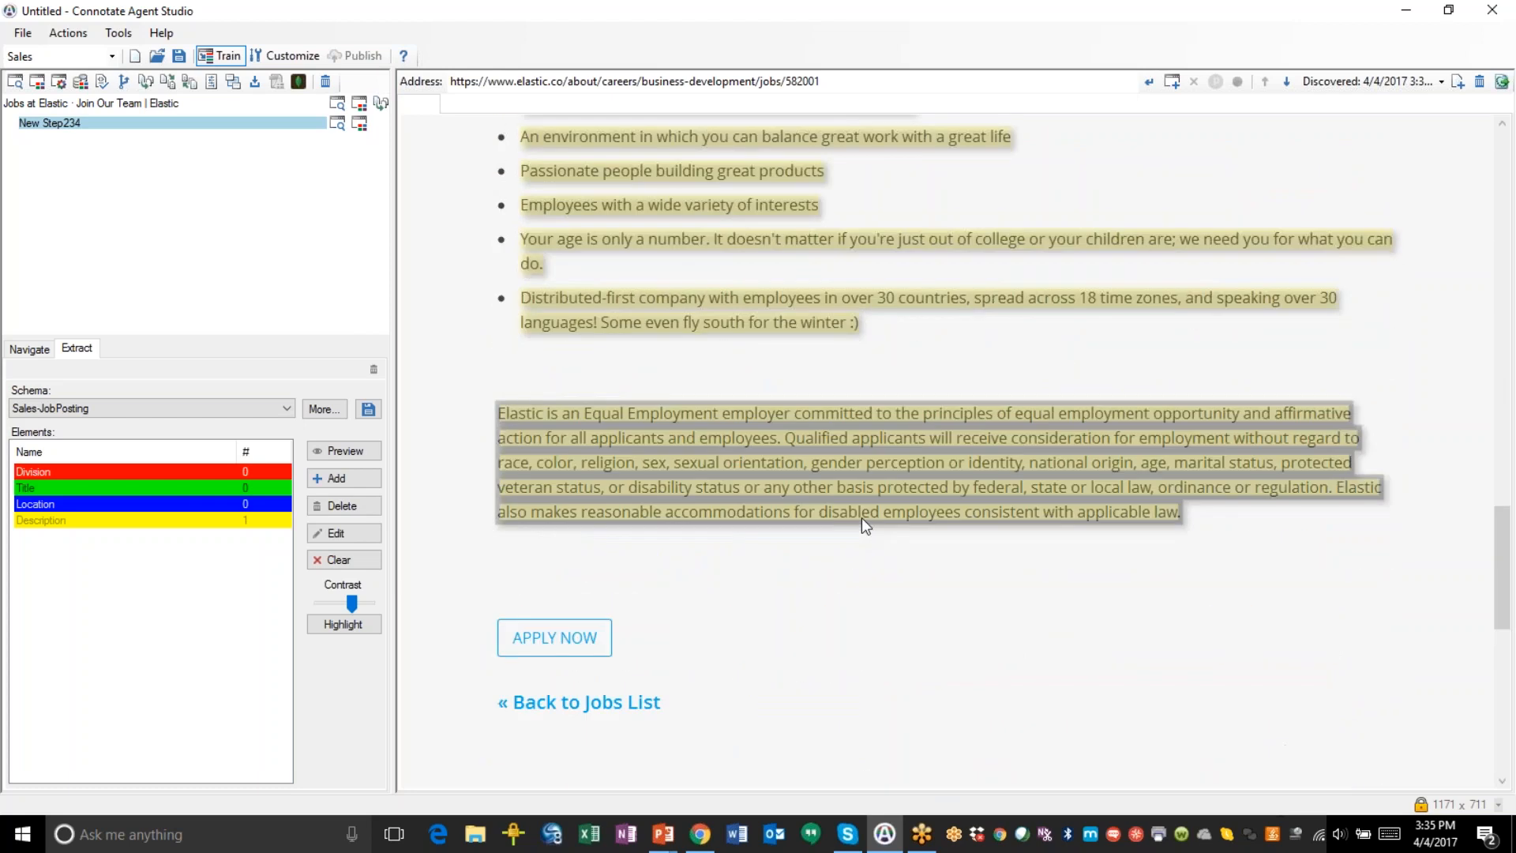
scroll(720, 486, "up", 4)
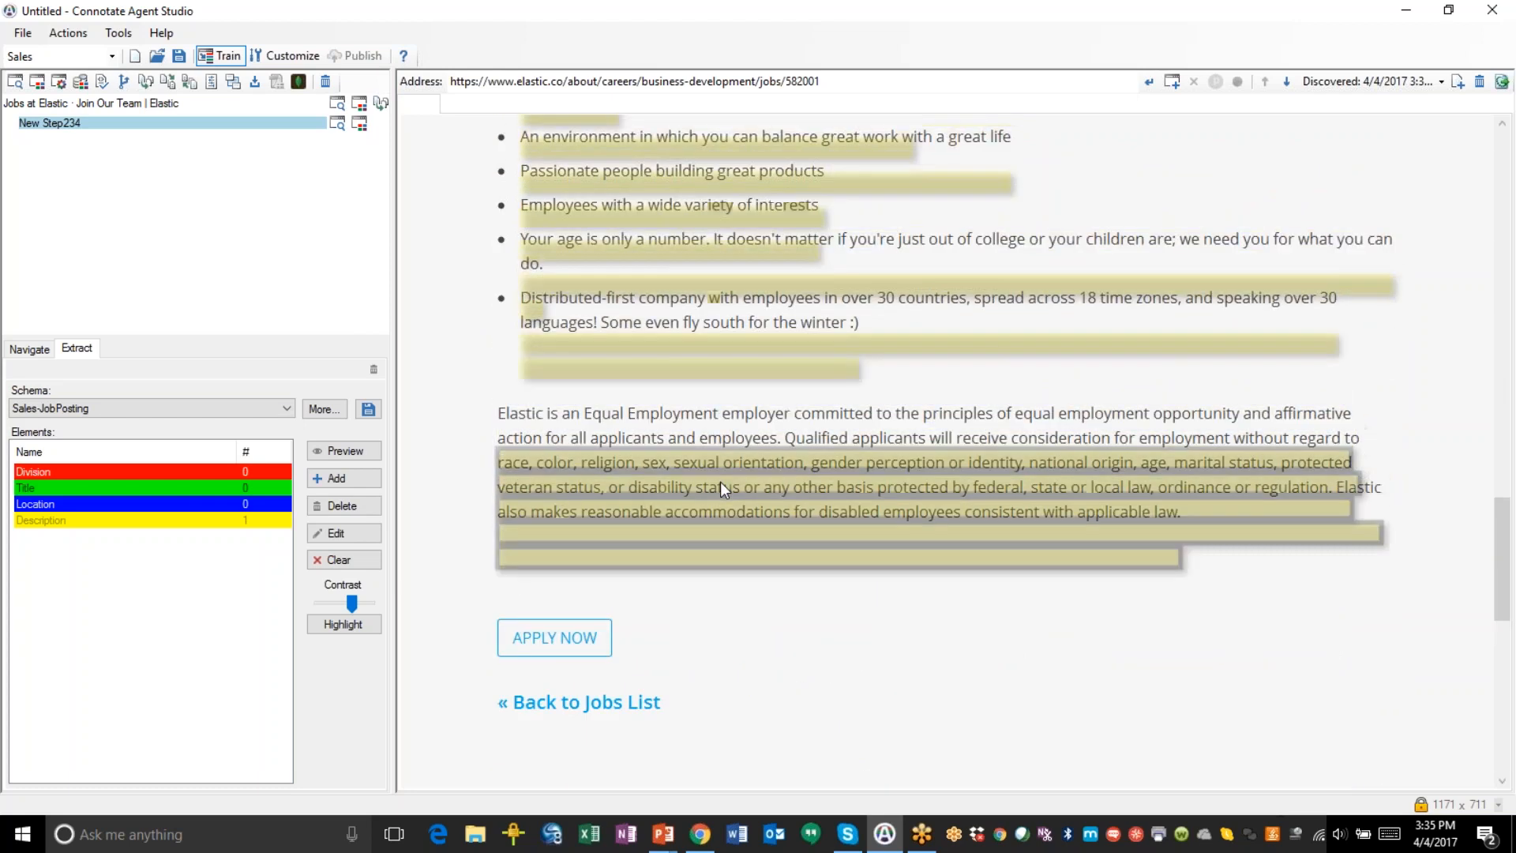
scroll(720, 482, "up", 12)
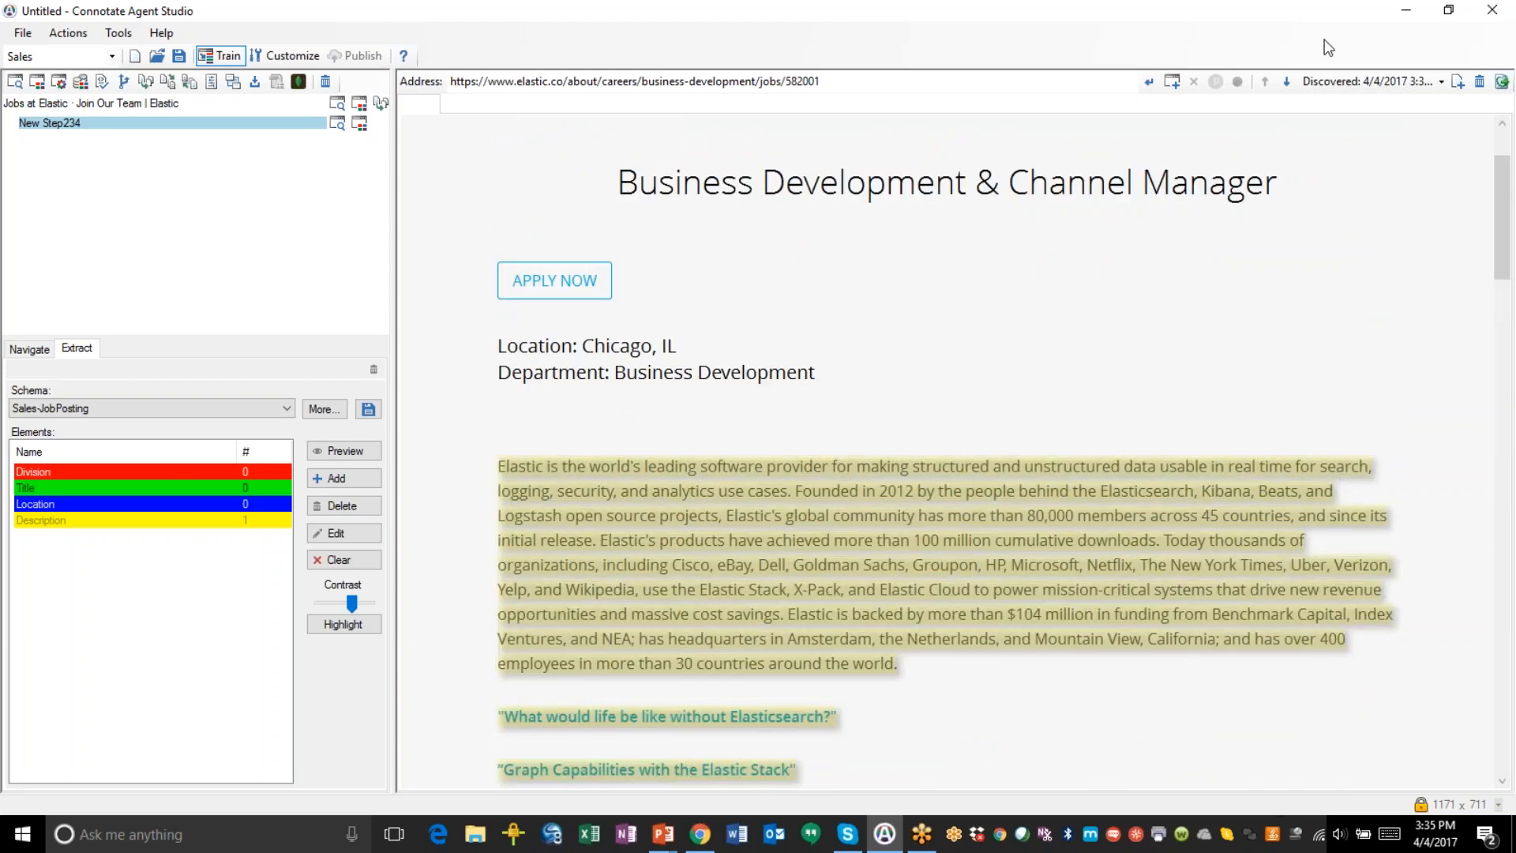
- Open the discovered OEM Business Development Manager/Director sample and label its first responsibility bullet and the Responsibilities heading as Description
left_click(1339, 78)
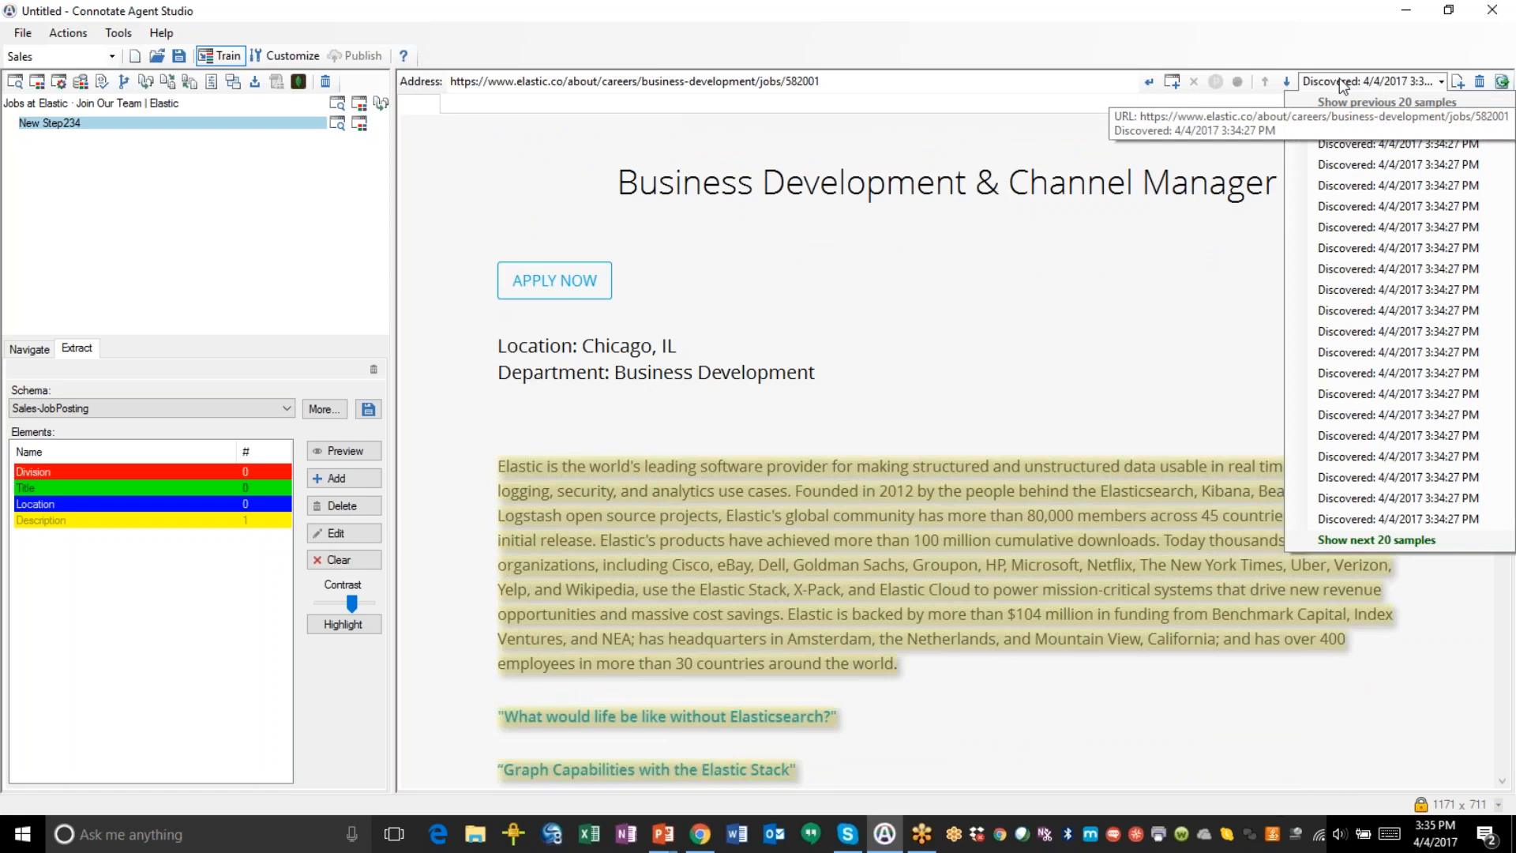
left_click(1345, 166)
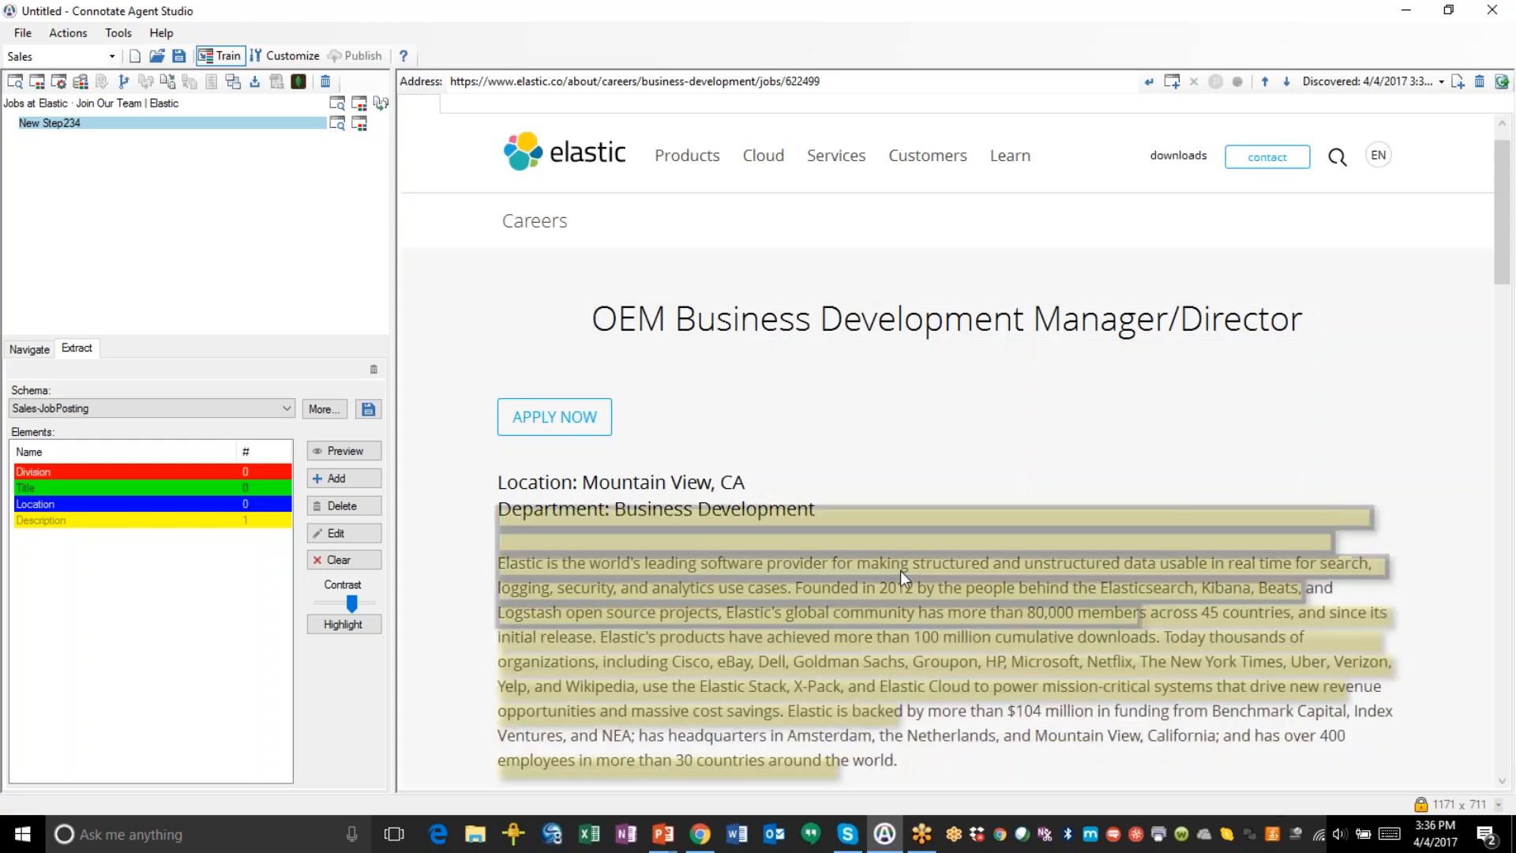
scroll(902, 570, "down", 3)
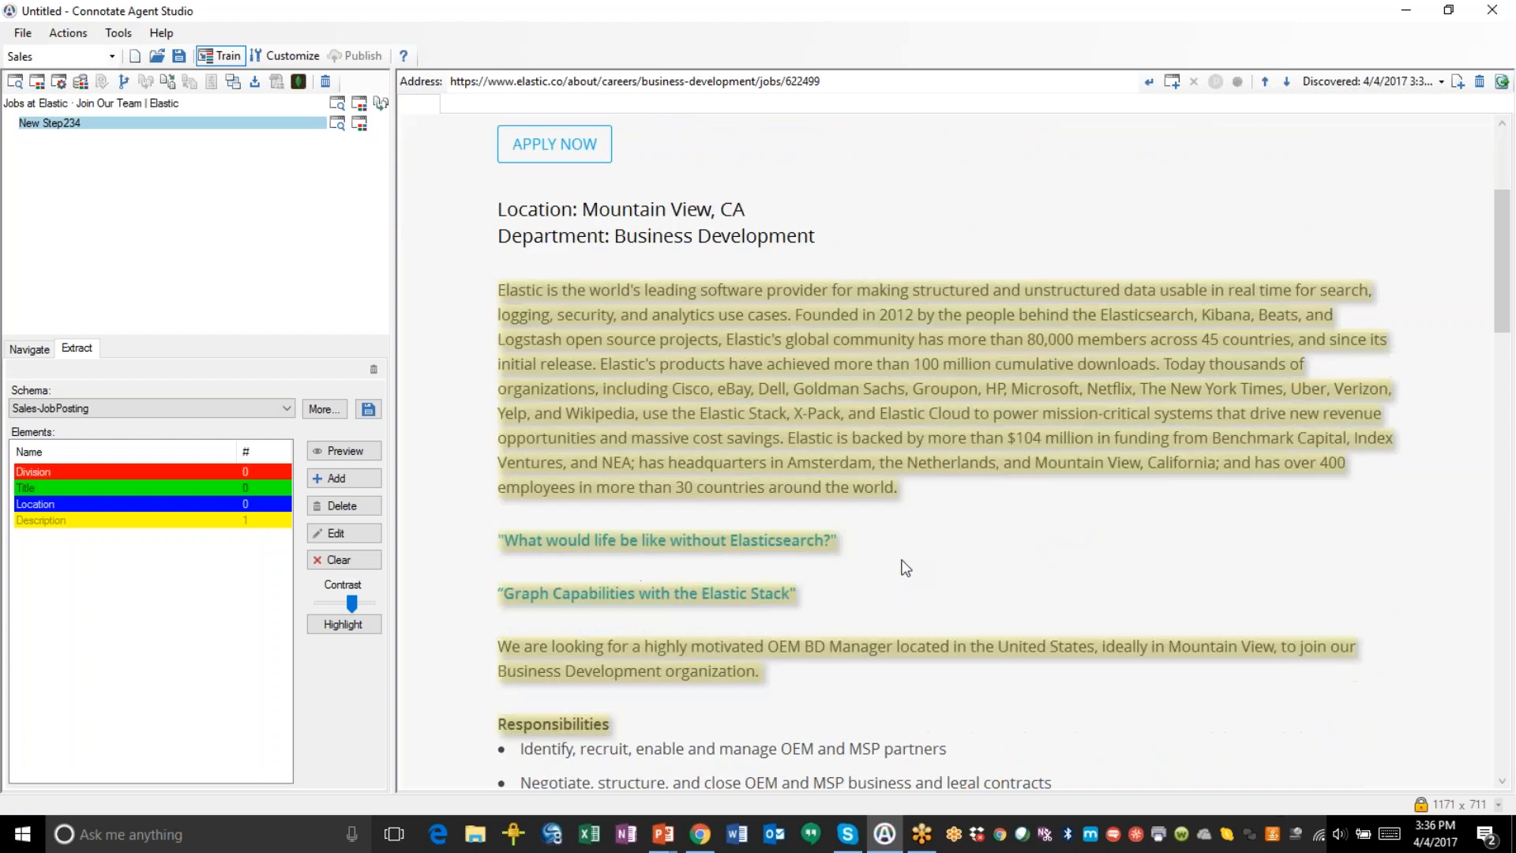
left_click(714, 751)
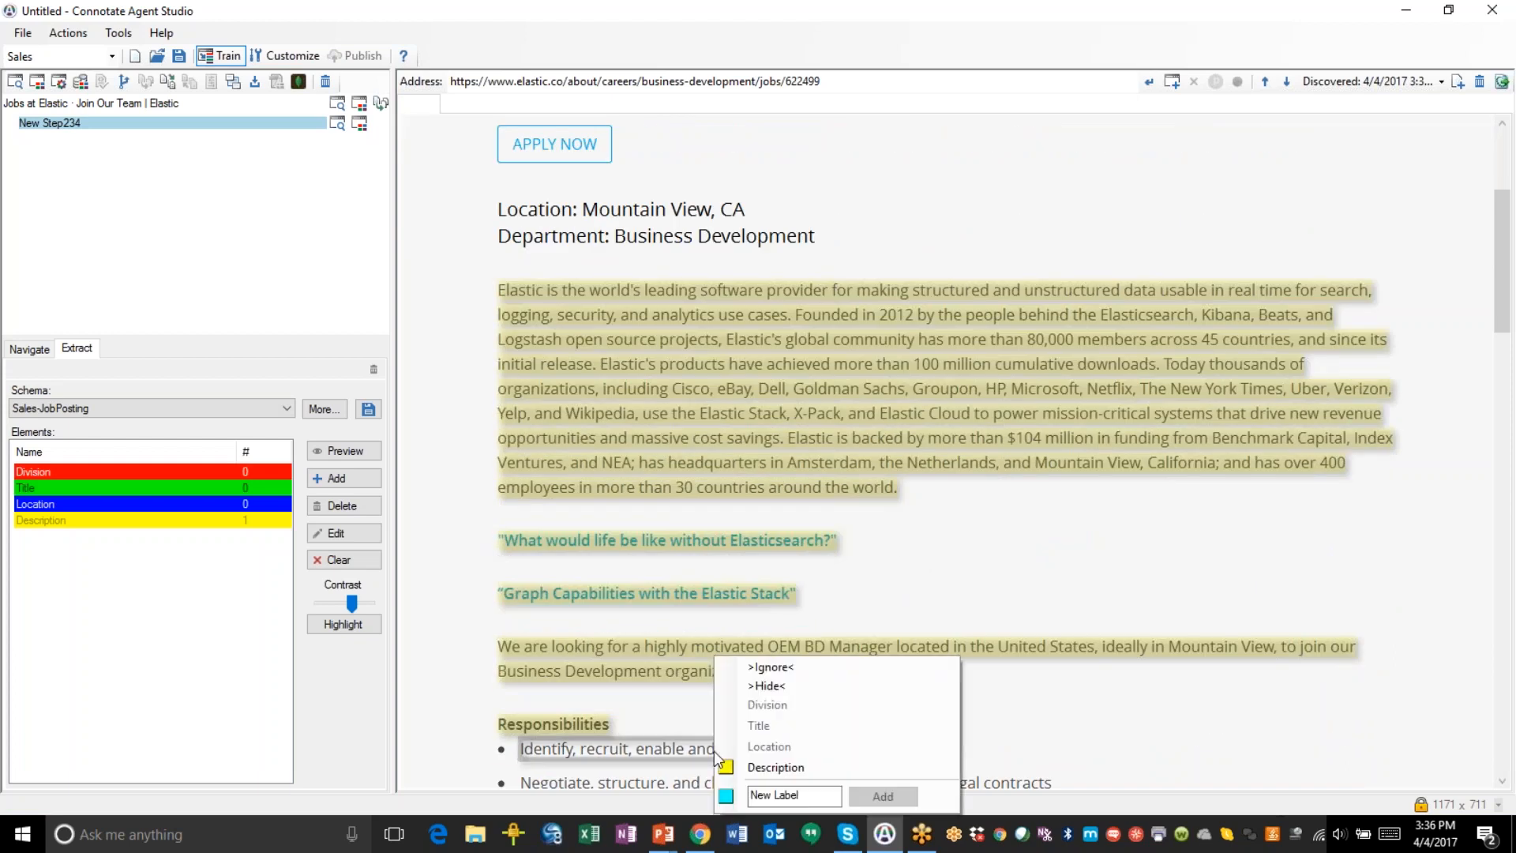
left_click(762, 767)
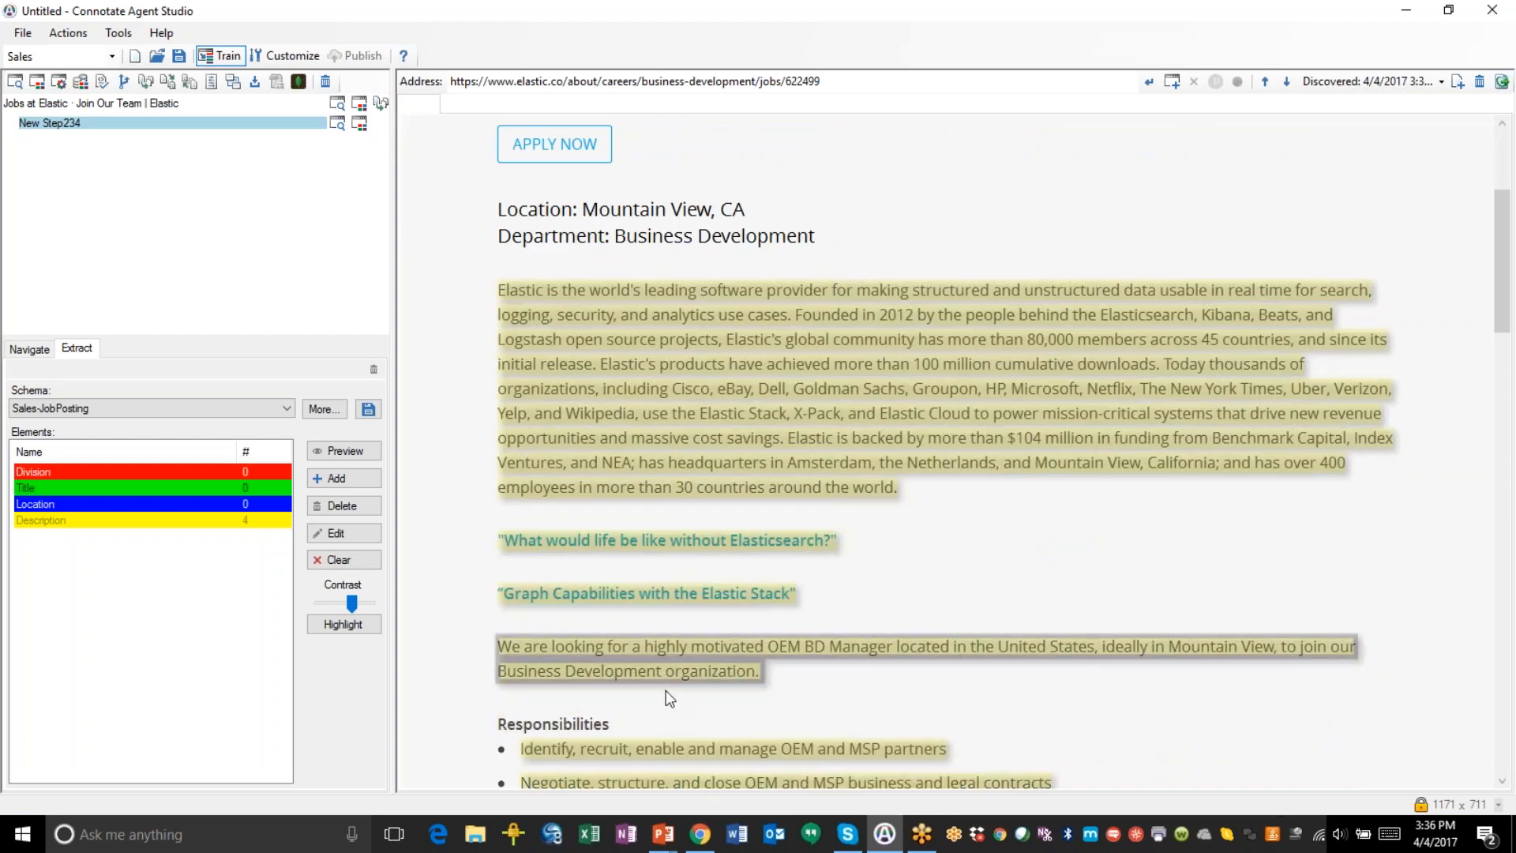
left_click(594, 725)
left_click(642, 764)
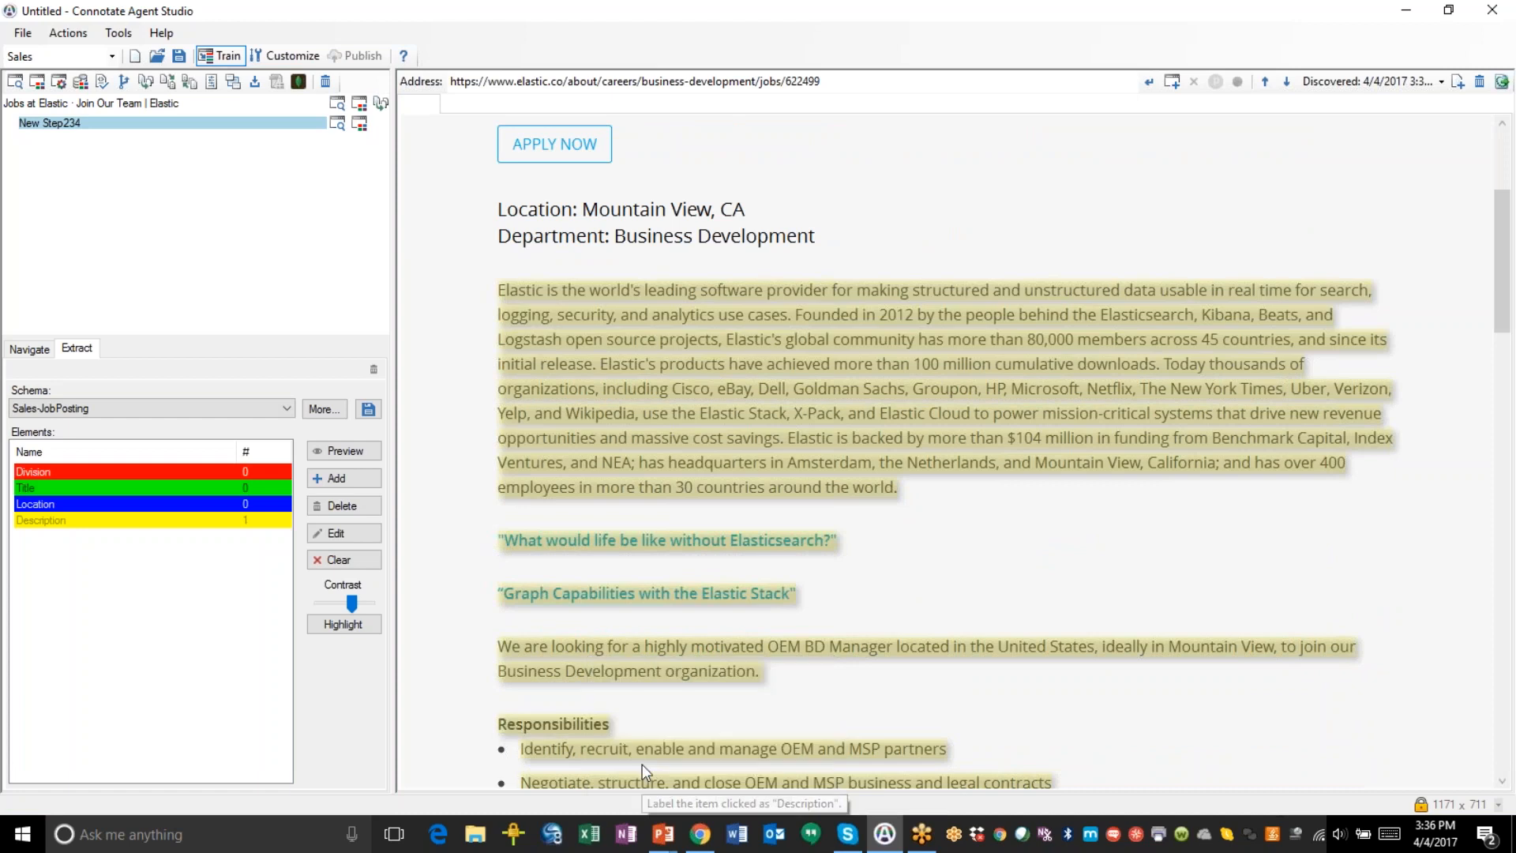
scroll(915, 429, "down", 5)
scroll(918, 429, "down", 12)
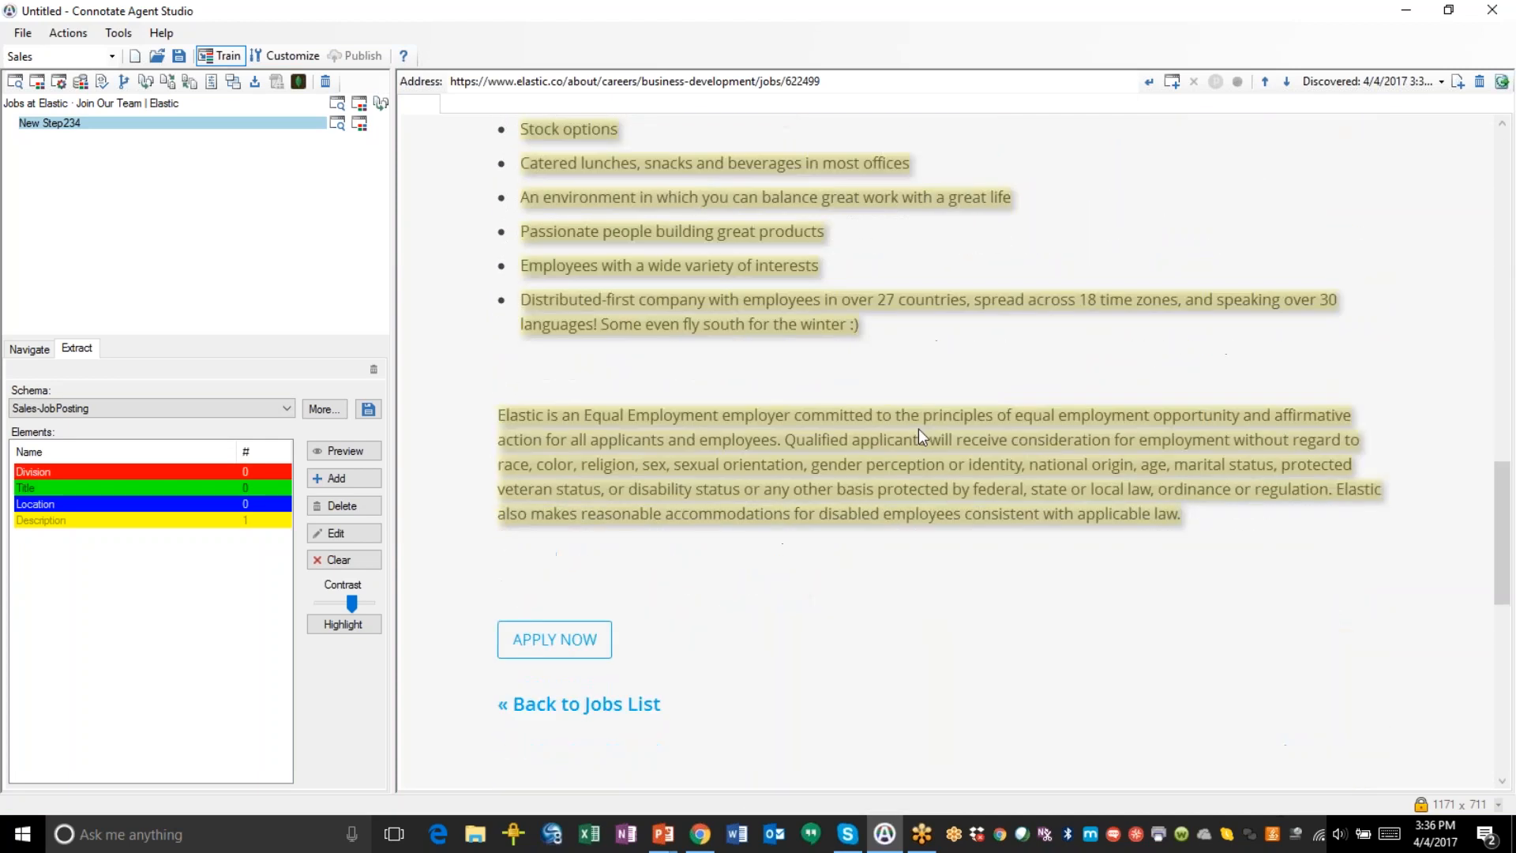
scroll(918, 429, "up", 9)
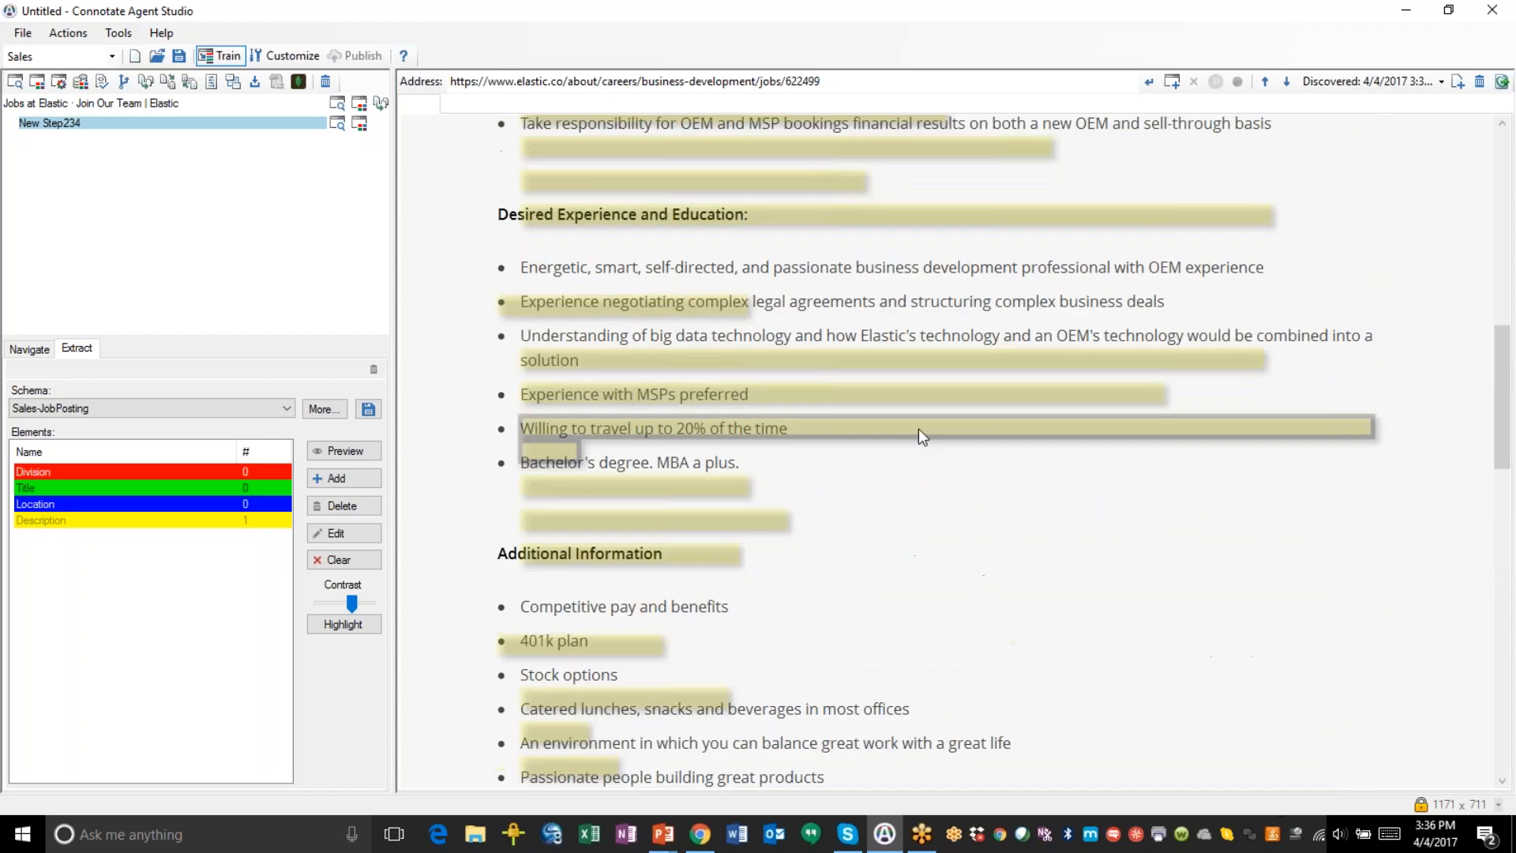
scroll(918, 429, "up", 10)
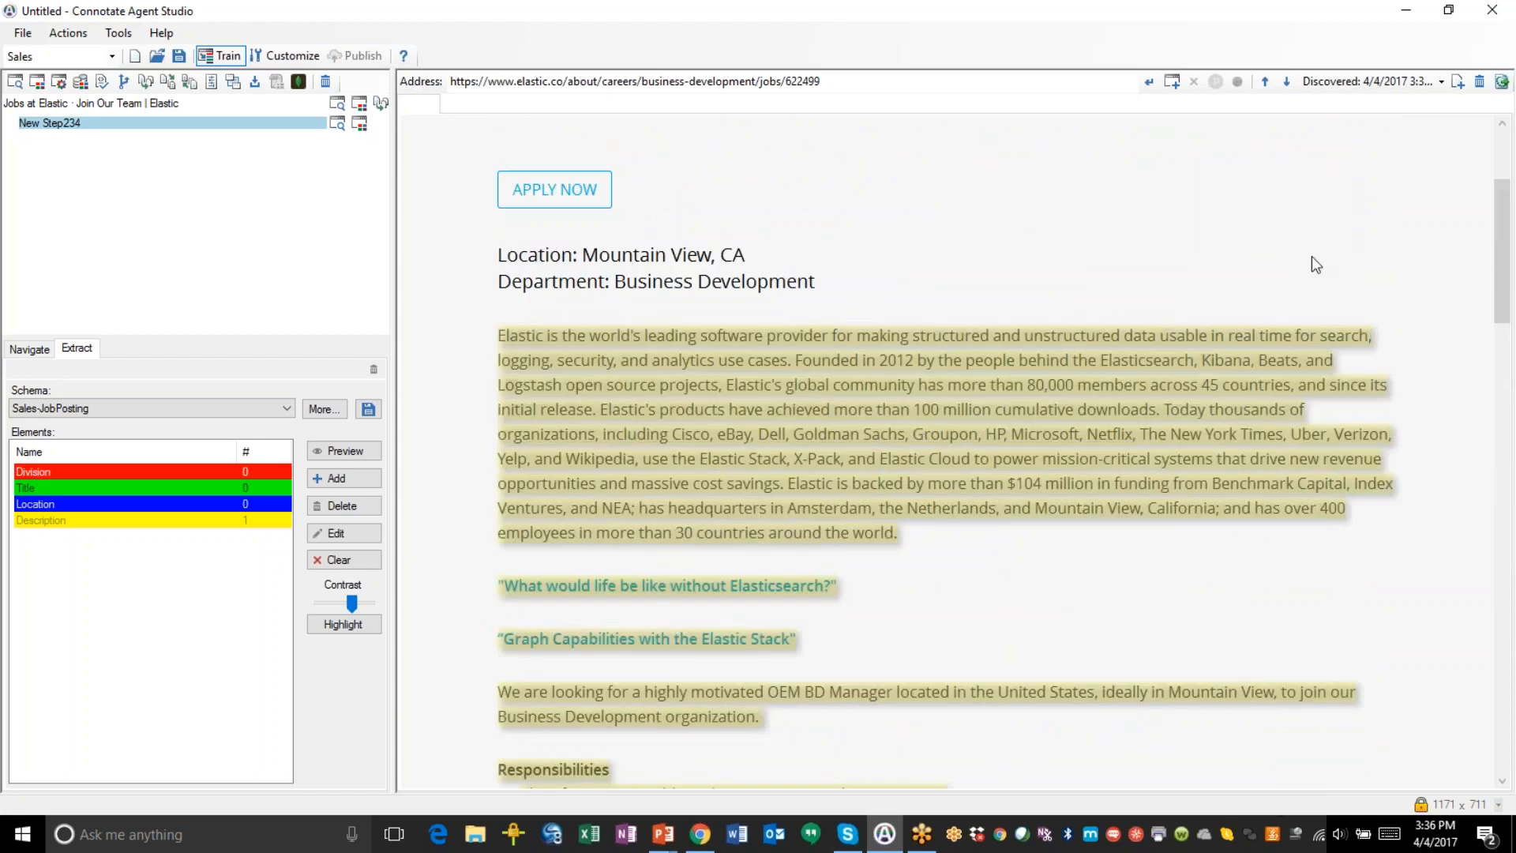
- Open the discovered Business Development & Channel Manager sample for Mountain View, CA and check its Description highlighting throughout
left_click(1395, 79)
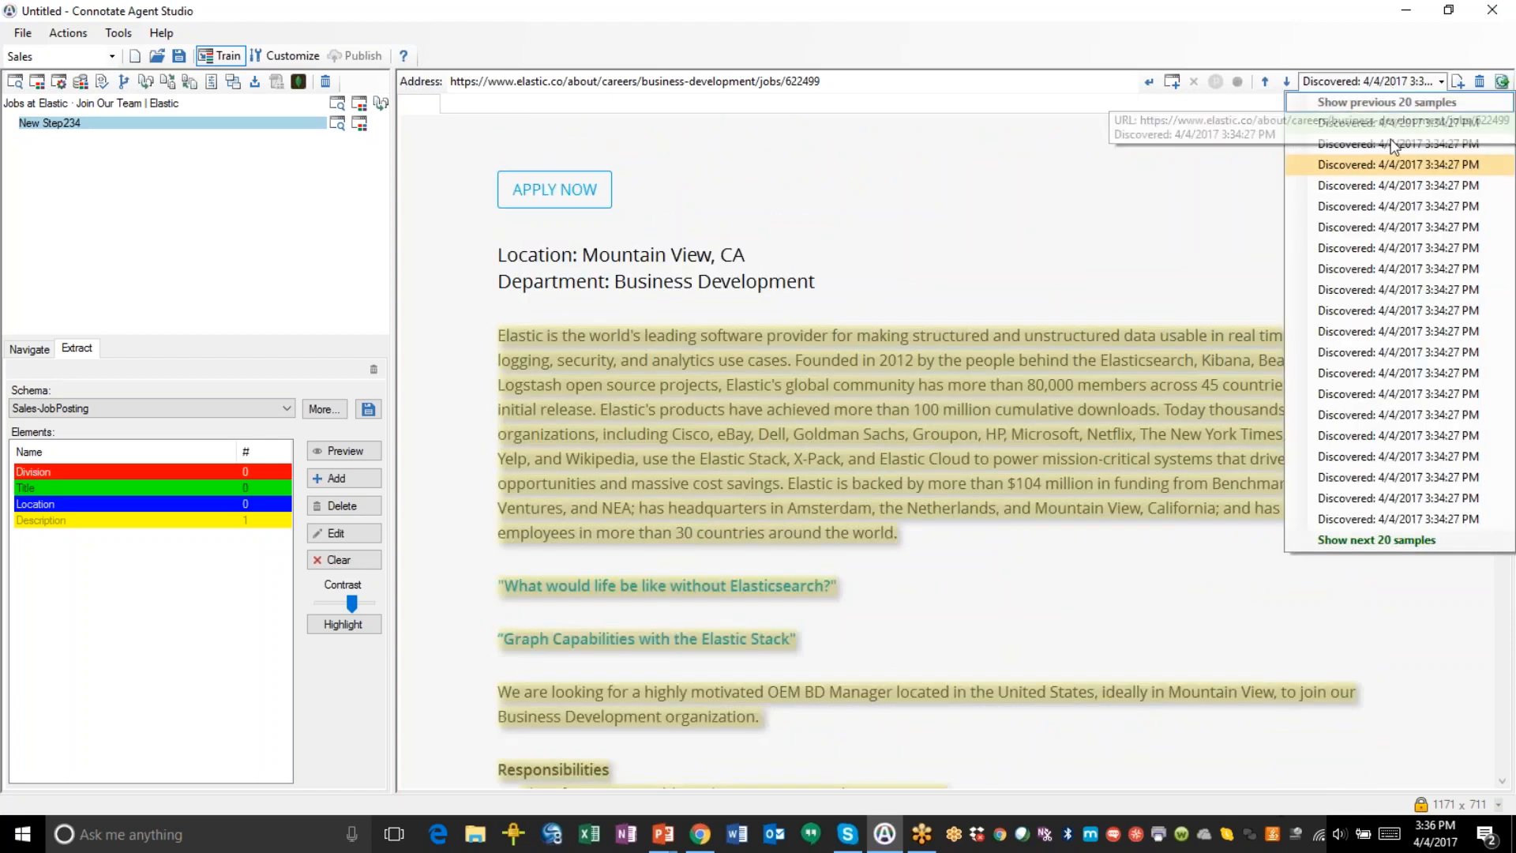
left_click(1396, 145)
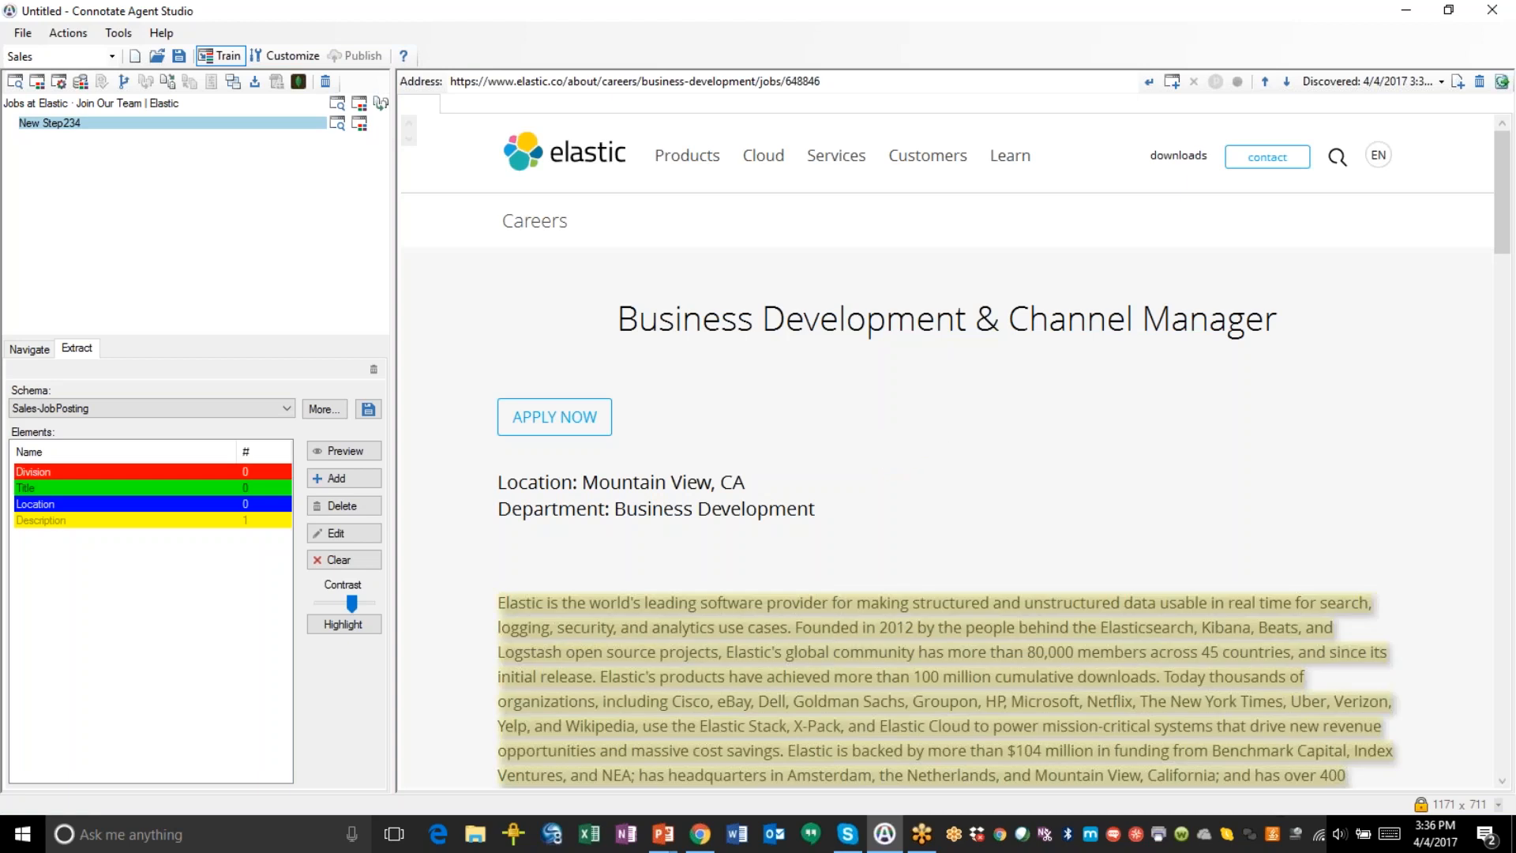
scroll(947, 442, "down", 4)
scroll(938, 466, "down", 5)
scroll(939, 466, "down", 5)
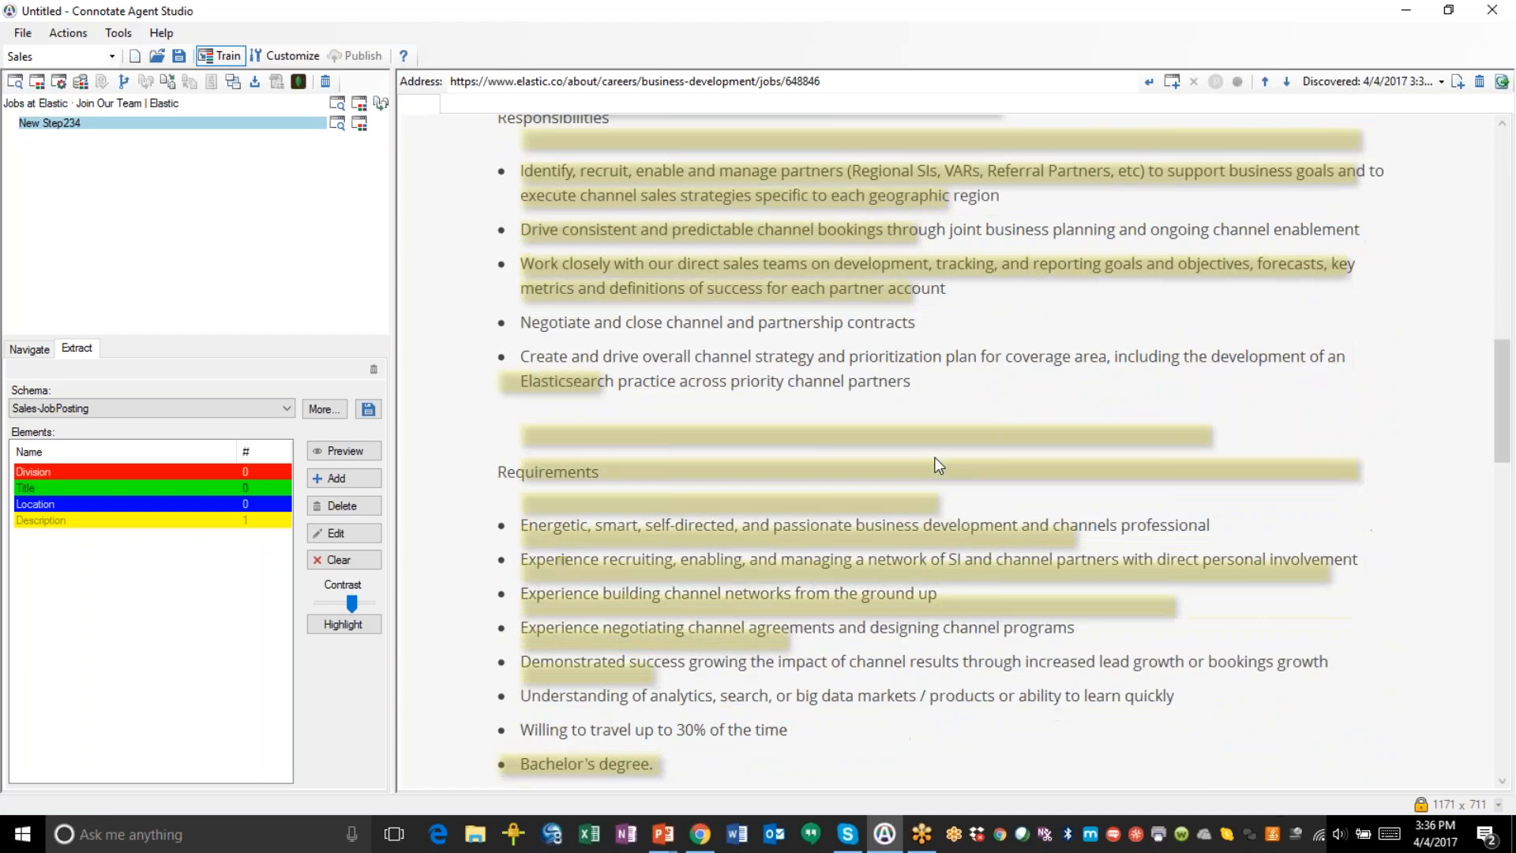
scroll(936, 466, "down", 4)
scroll(932, 460, "down", 8)
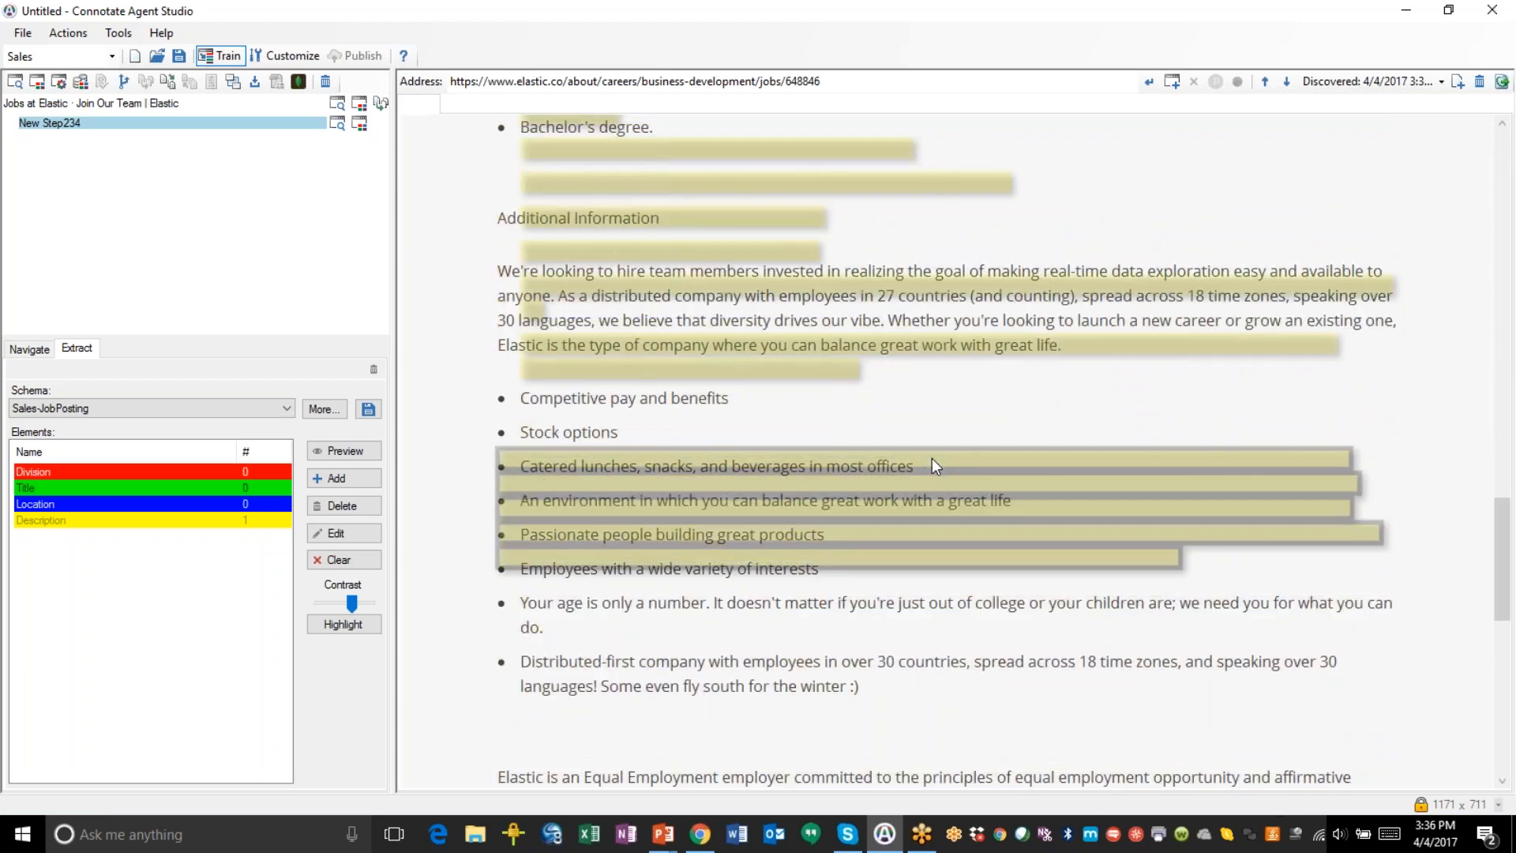
scroll(932, 458, "up", 12)
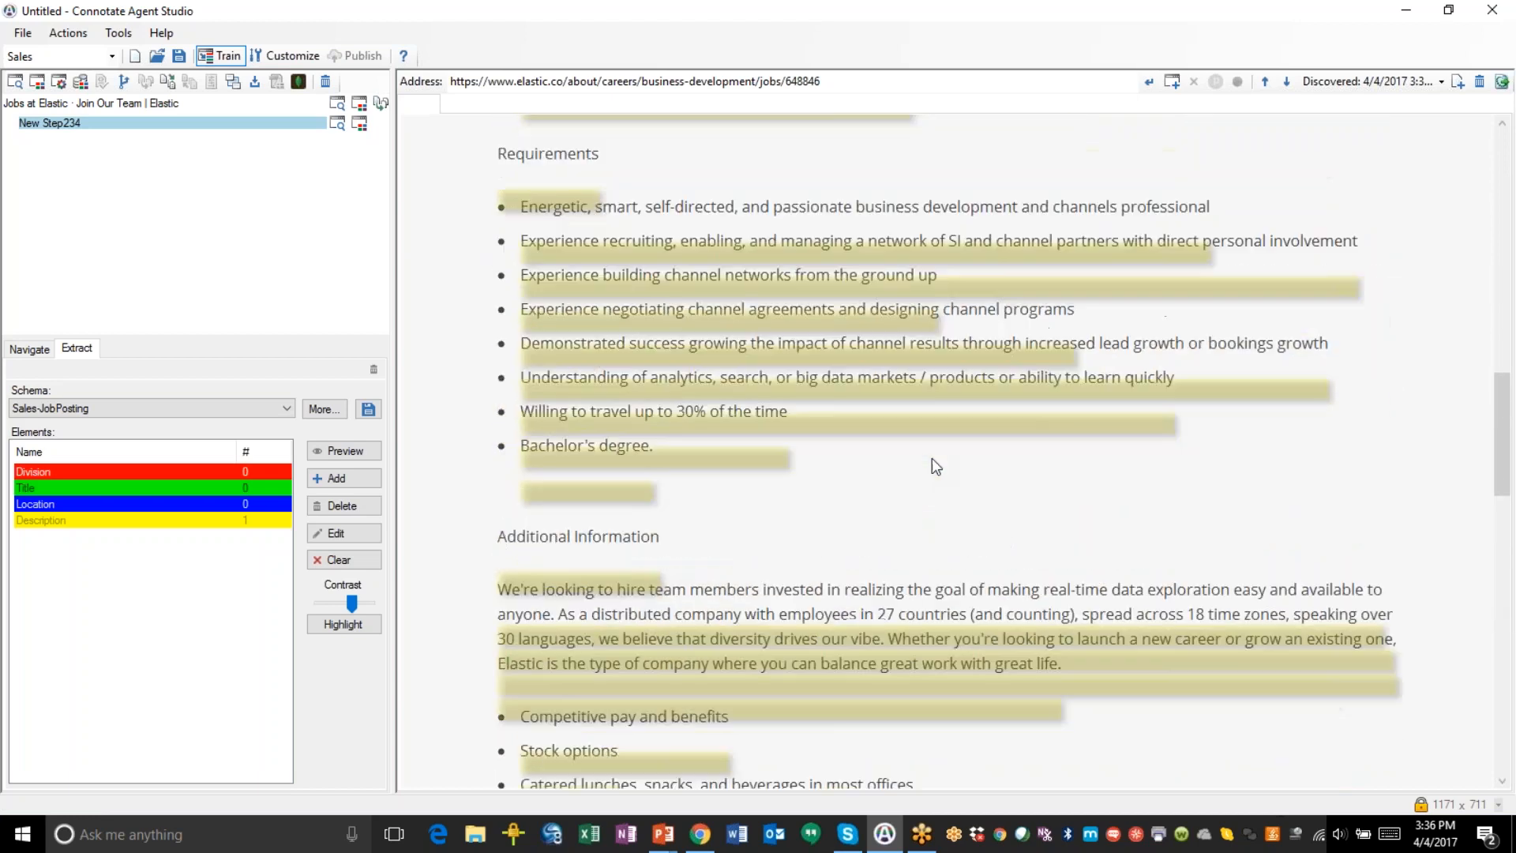
scroll(932, 462, "up", 10)
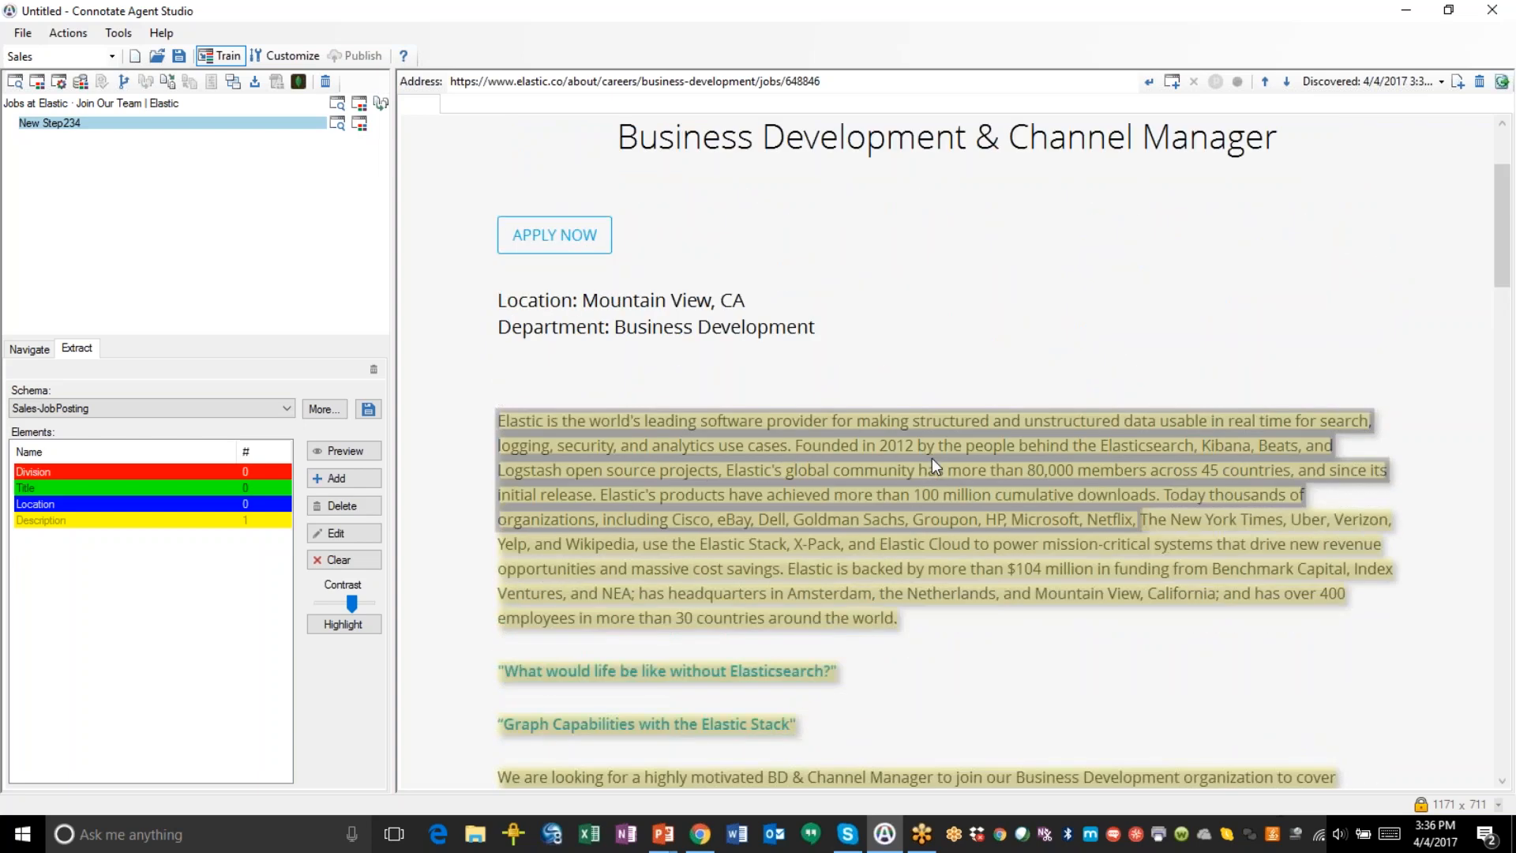
- Save the agent as jobs in the My Agents folder and run it
left_click(23, 33)
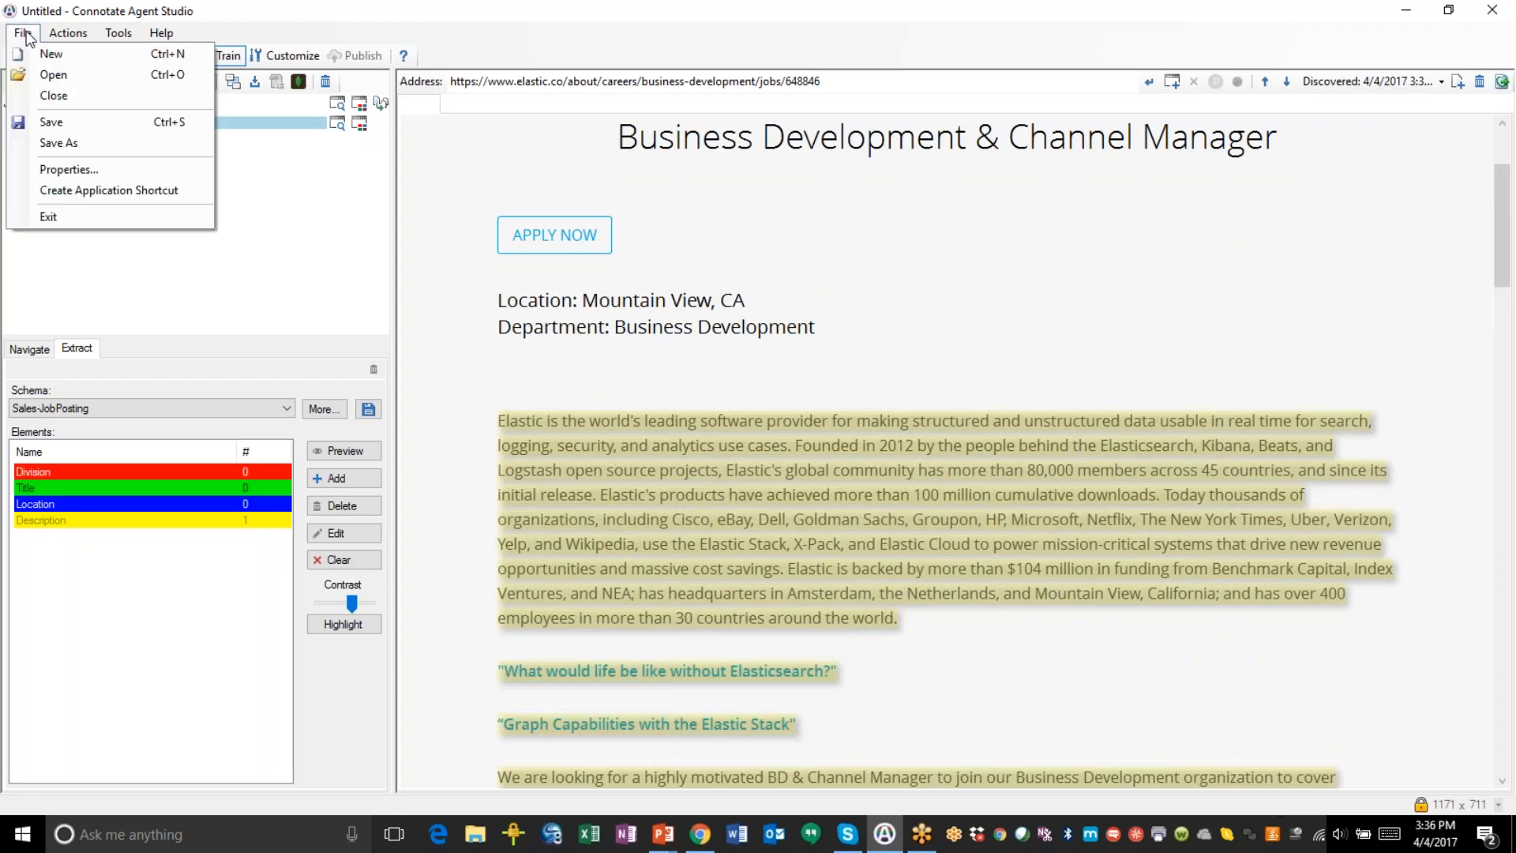
left_click(34, 124)
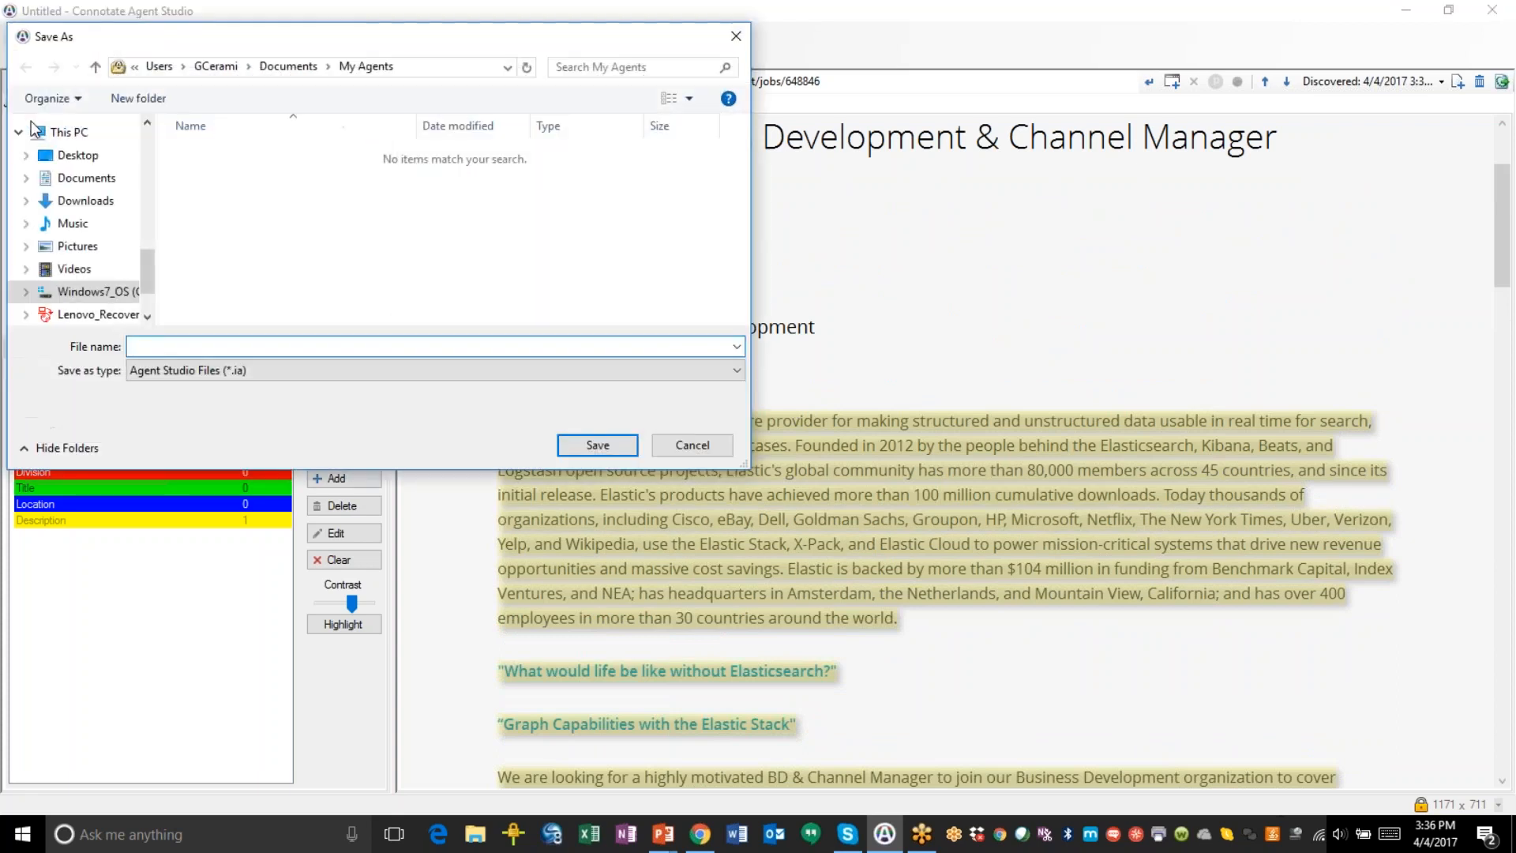
type("jobs")
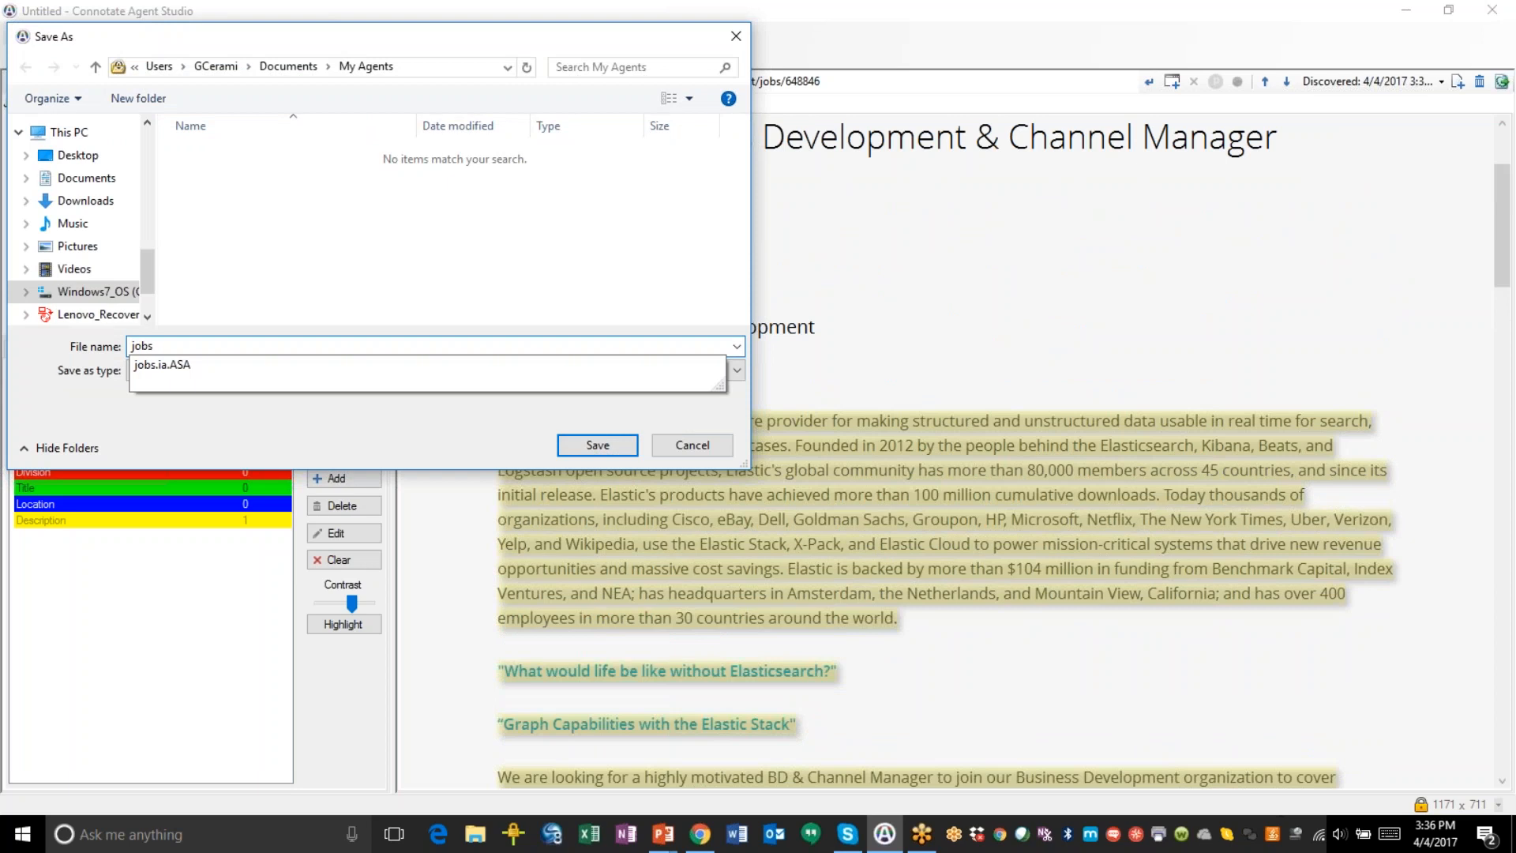
left_click(591, 447)
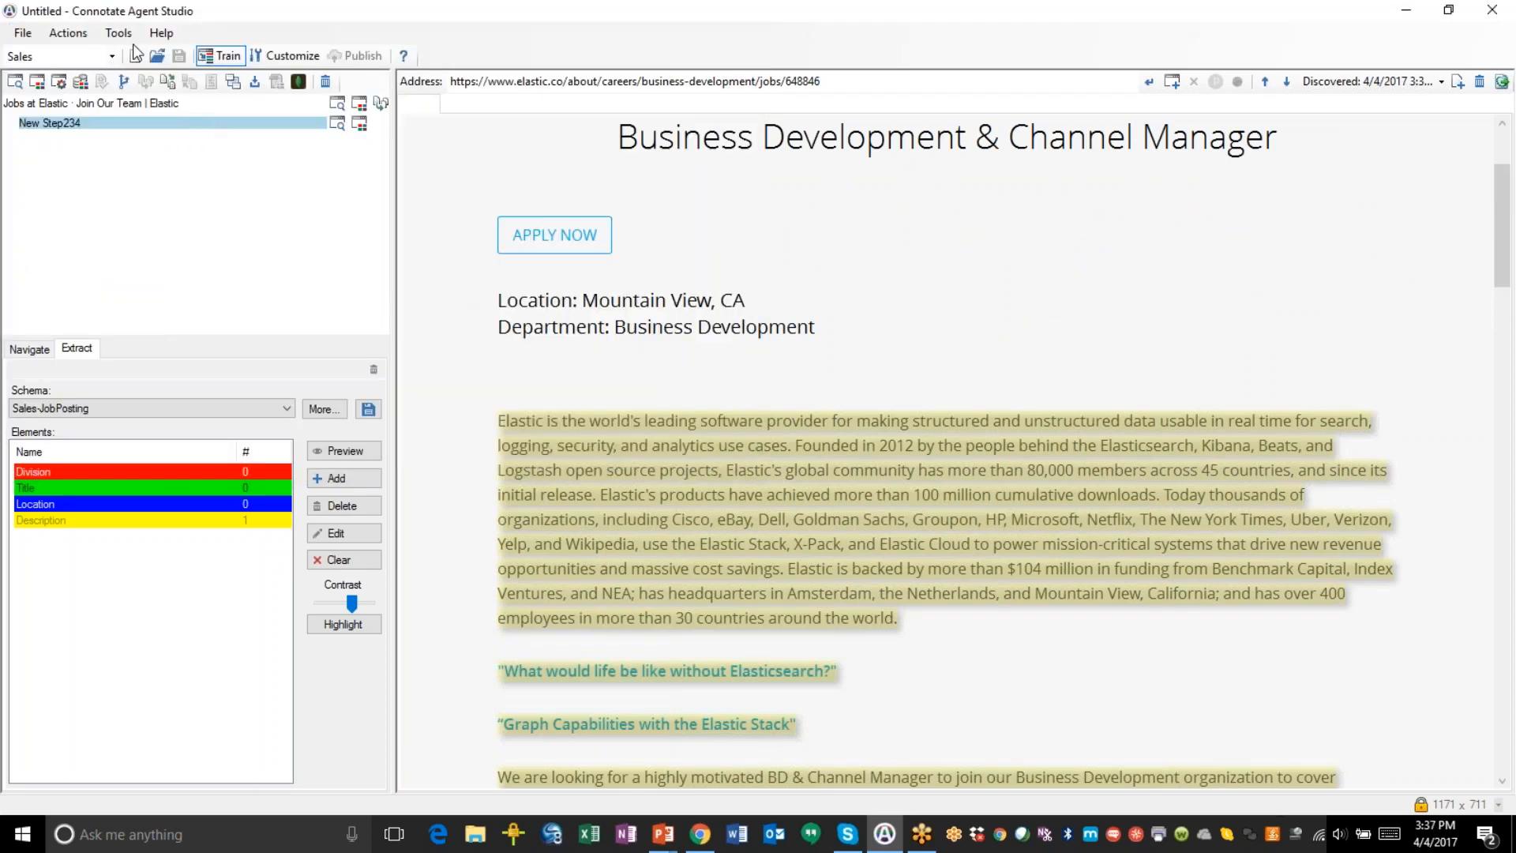
left_click(118, 33)
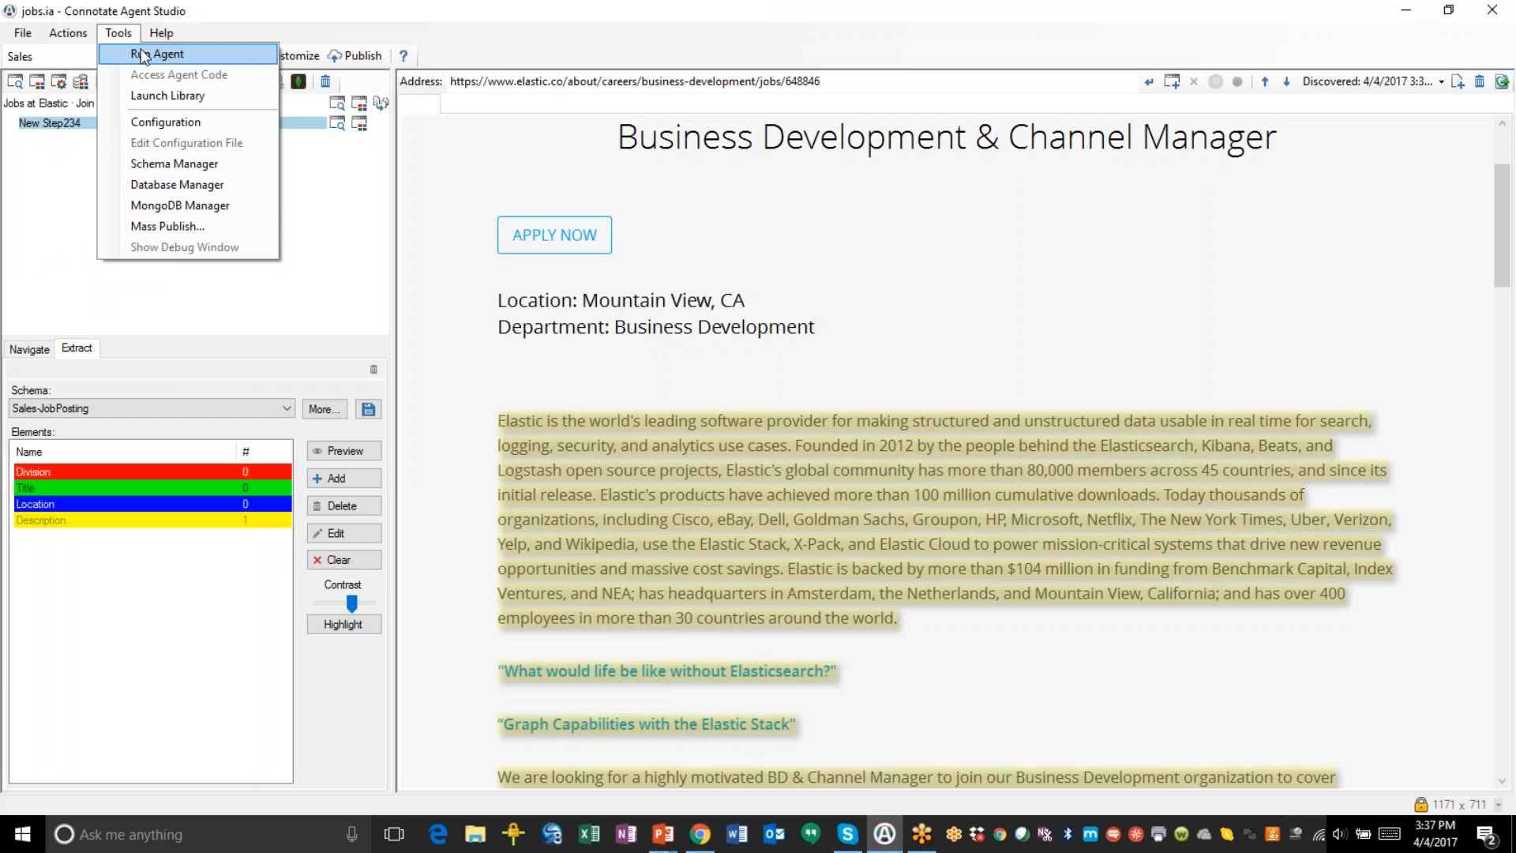
left_click(142, 54)
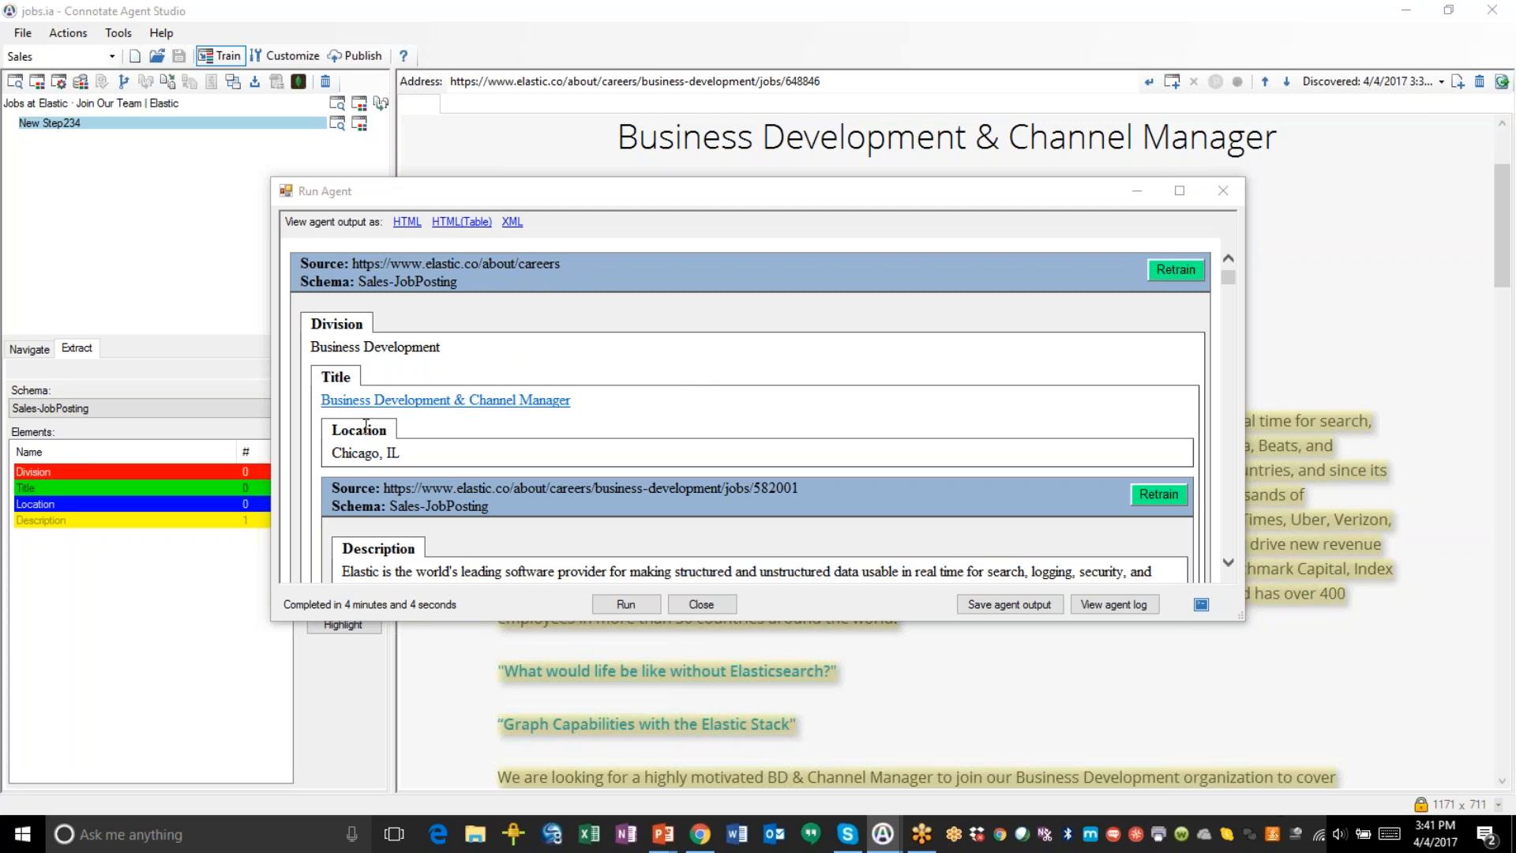
- Review the division, title, location and description of the extracted job postings in the run output
scroll(689, 424, "down", 2)
scroll(690, 424, "down", 15)
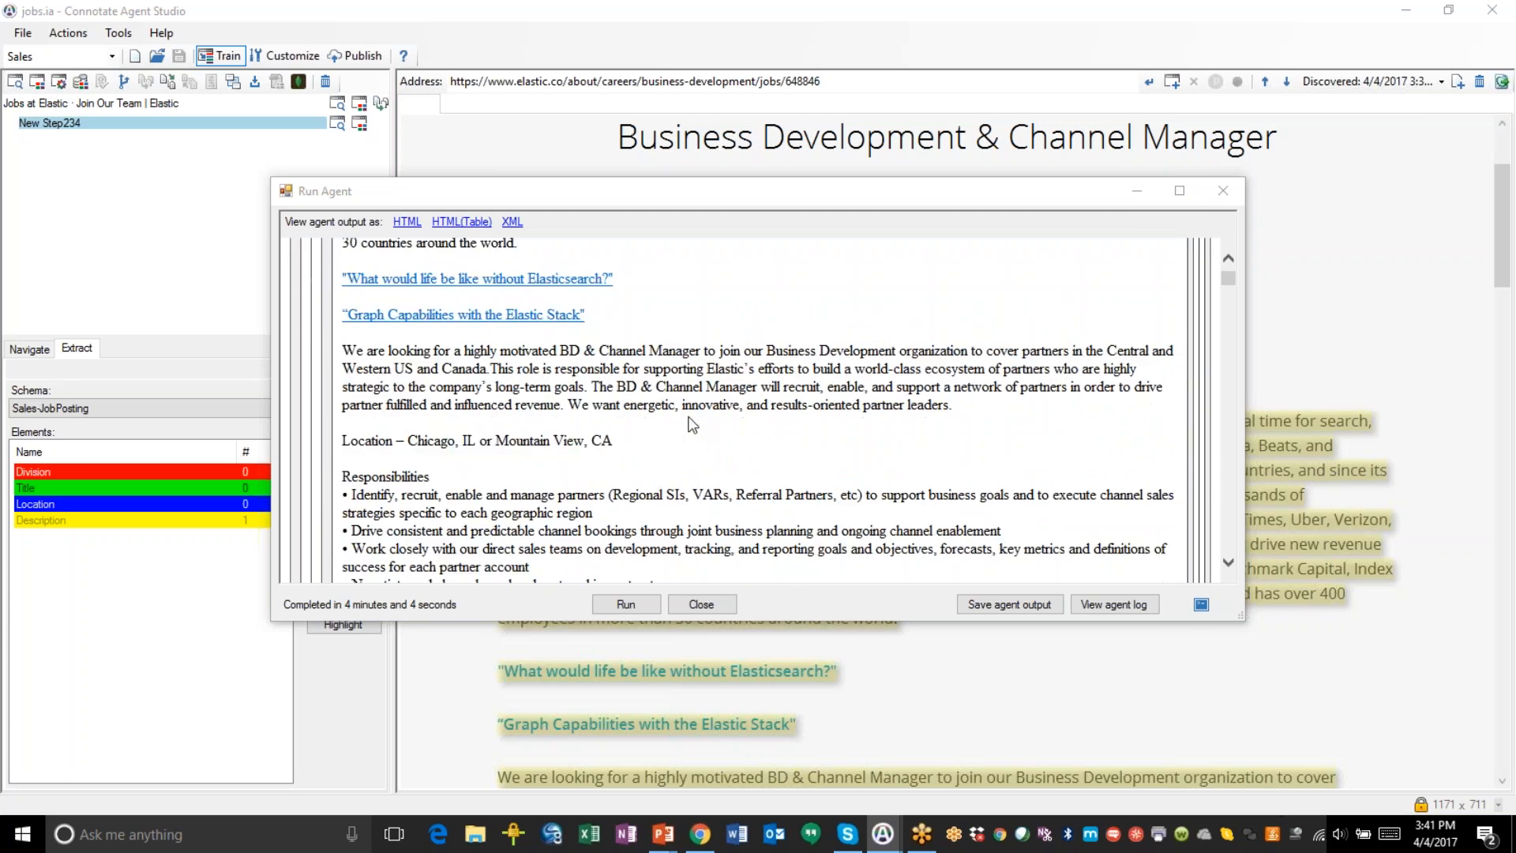
scroll(690, 424, "down", 6)
scroll(689, 425, "up", 15)
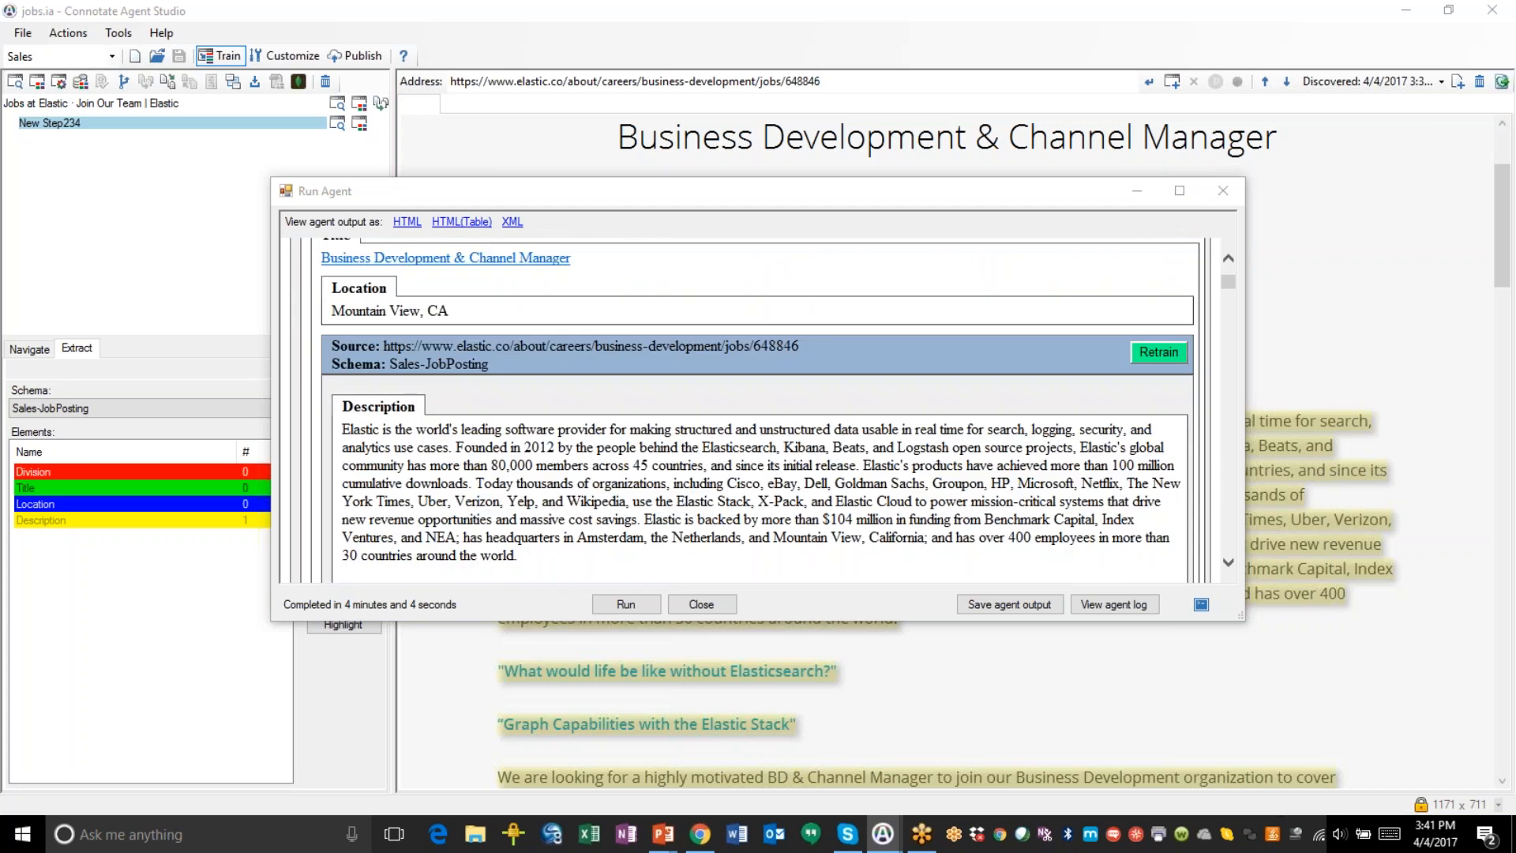
scroll(689, 424, "down", 10)
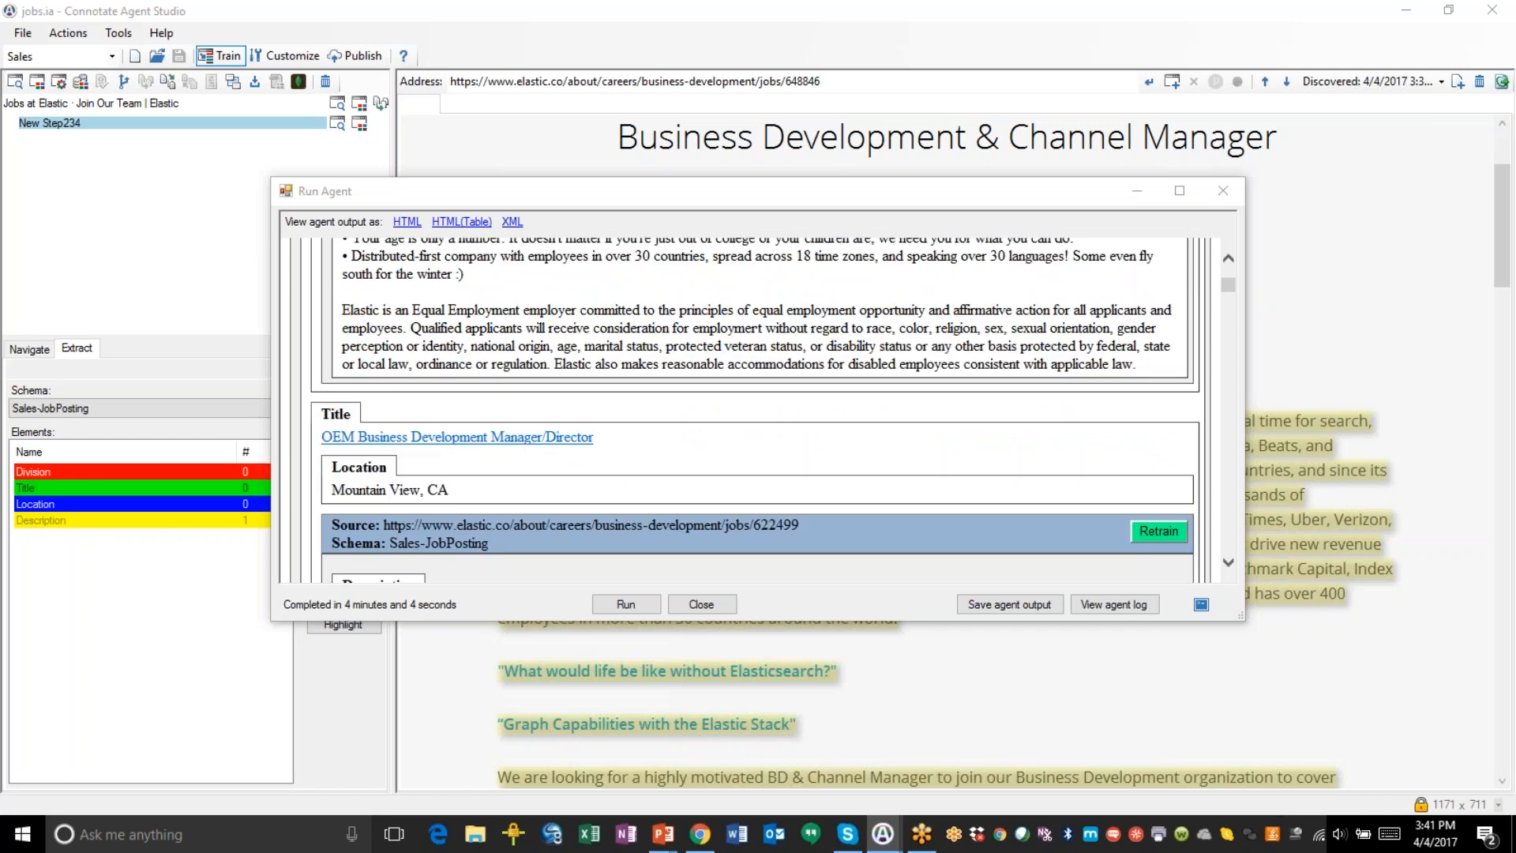
scroll(689, 424, "up", 5)
scroll(689, 424, "up", 5)
scroll(690, 424, "down", 8)
scroll(689, 424, "up", 10)
scroll(689, 418, "up", 6)
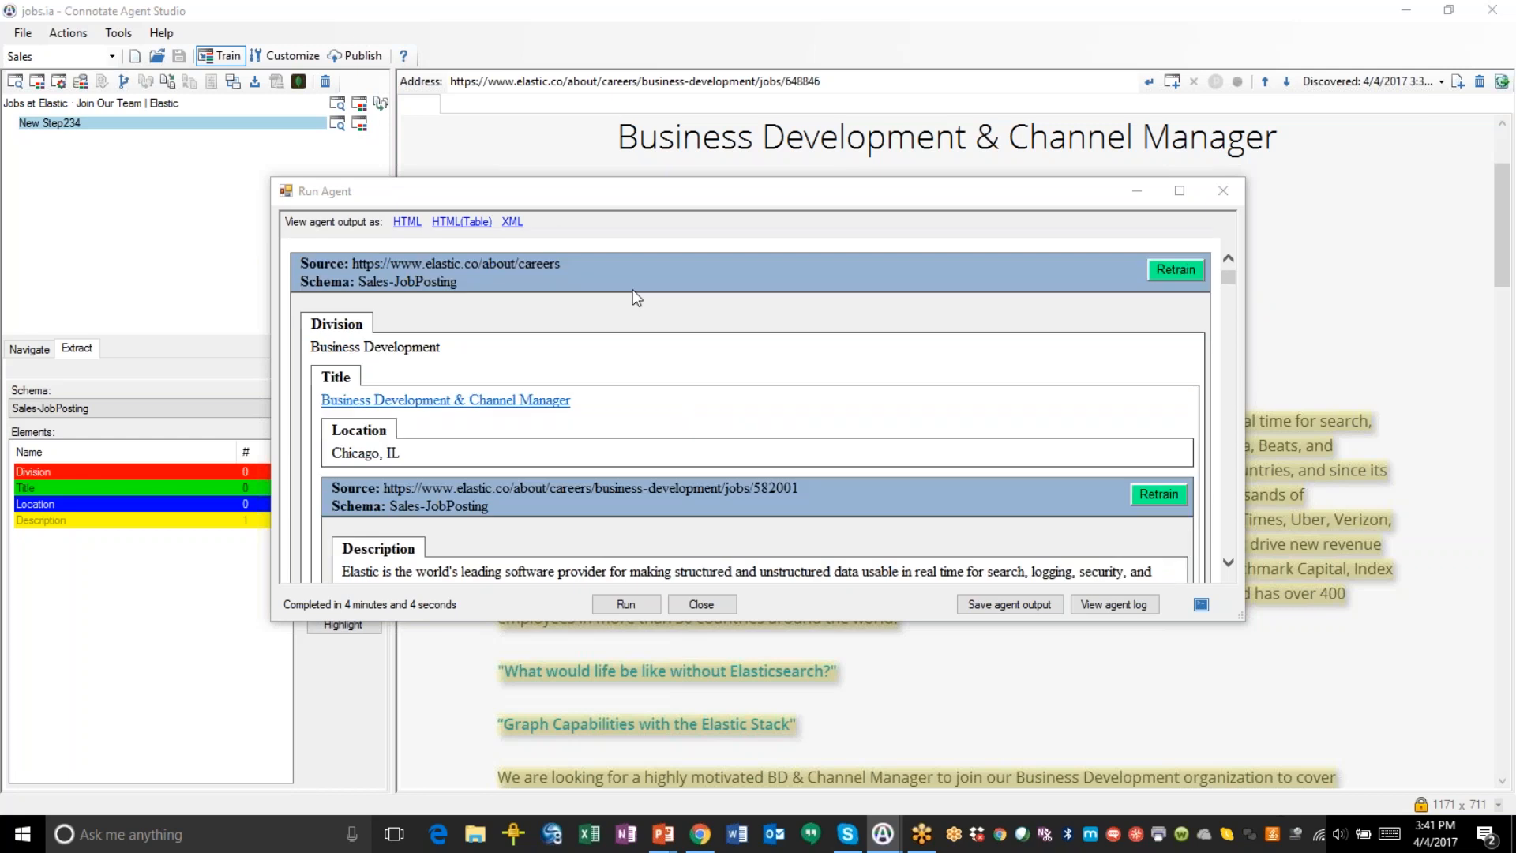
- View the agent output as an HTML table, look through its rows and switch the output to XML
left_click(479, 224)
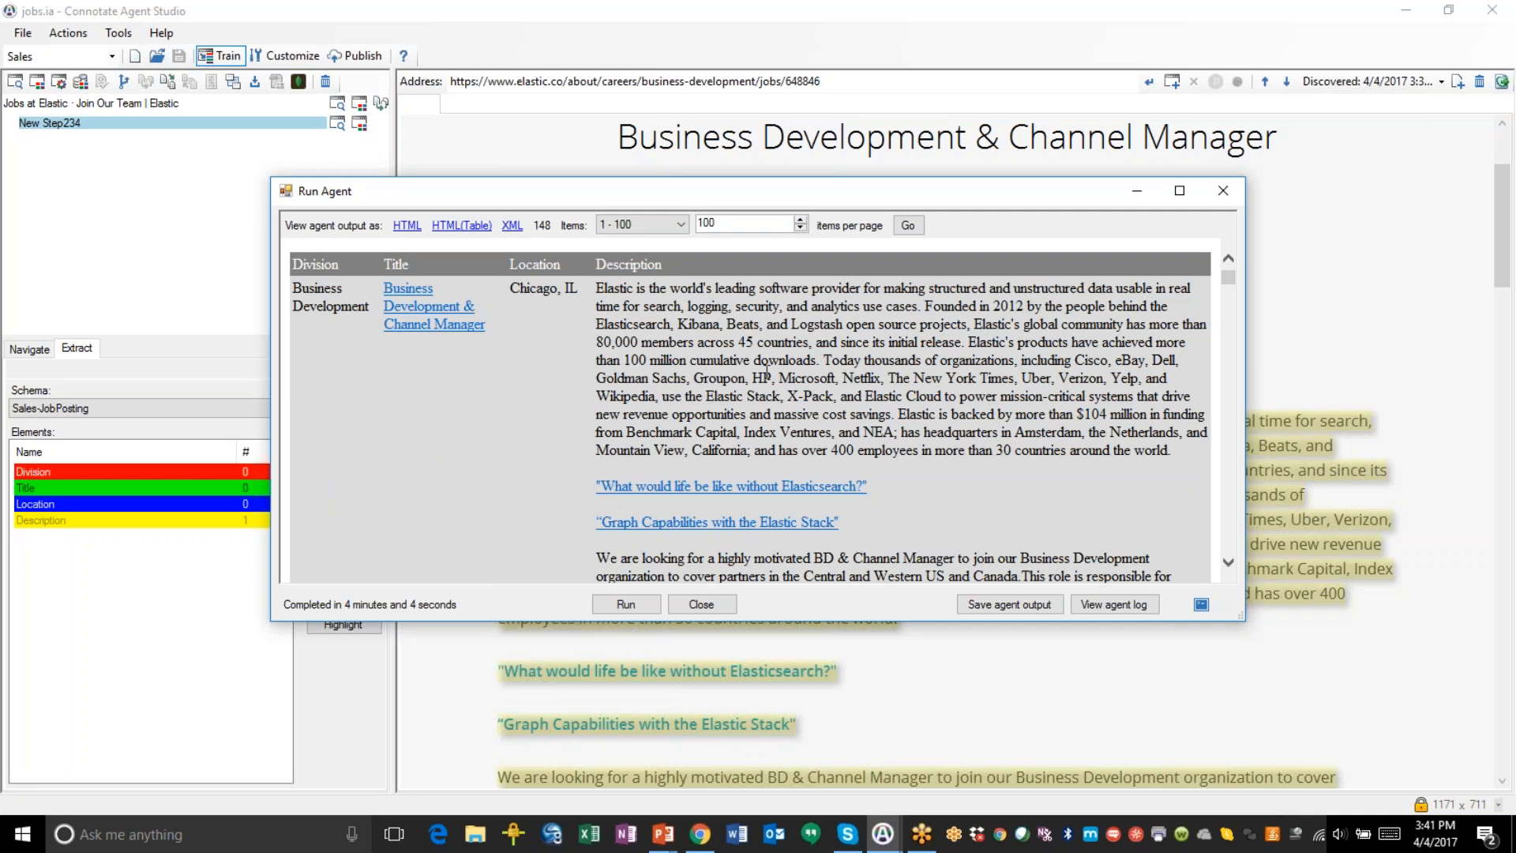
scroll(965, 374, "down", 10)
scroll(981, 350, "down", 10)
scroll(901, 409, "down", 10)
scroll(750, 408, "down", 10)
scroll(750, 411, "down", 5)
scroll(750, 411, "up", 10)
left_click(512, 225)
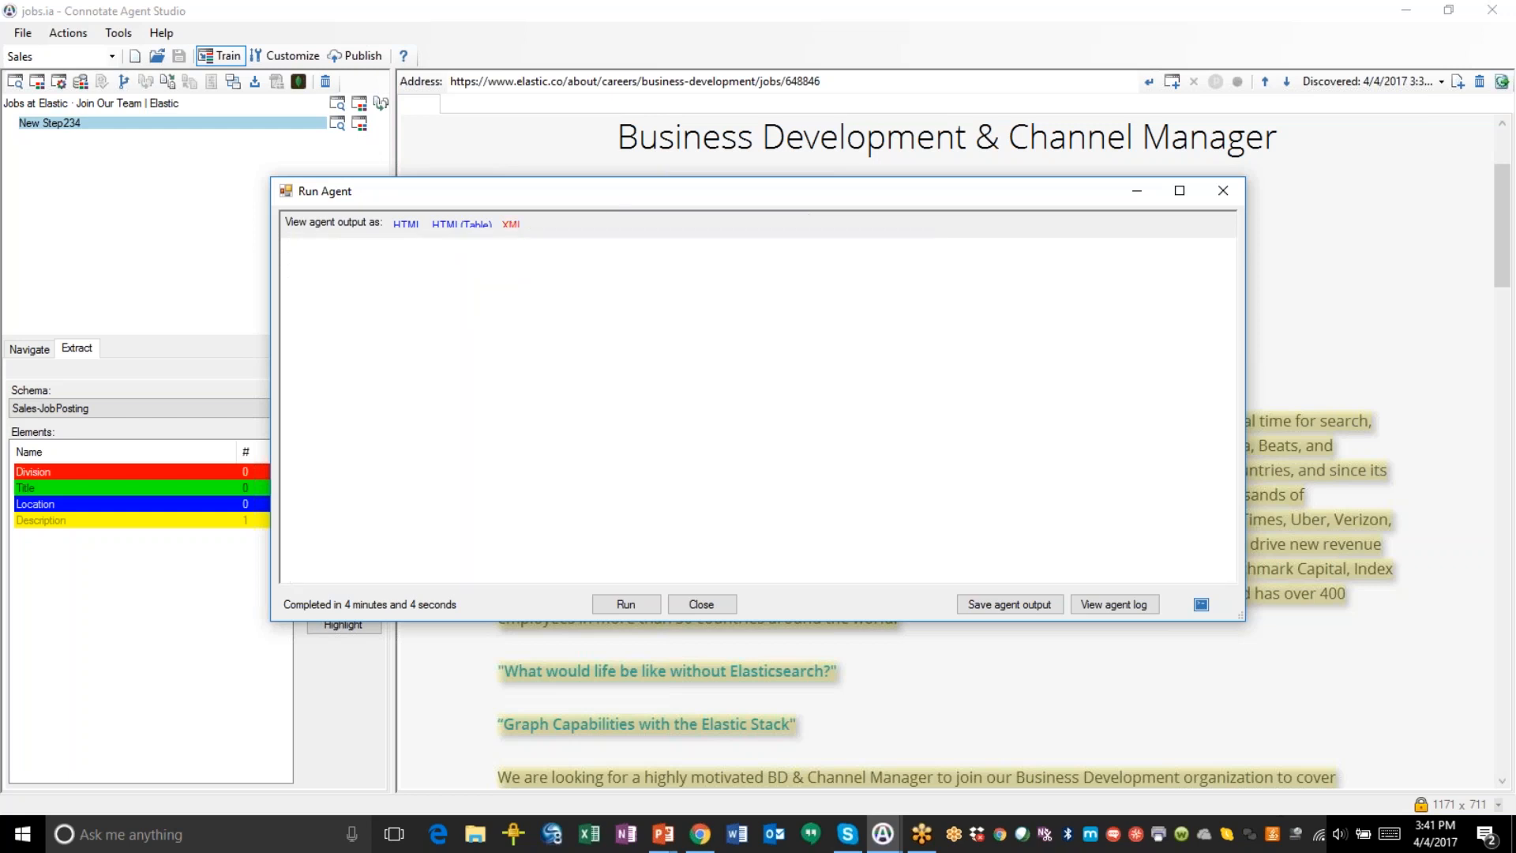